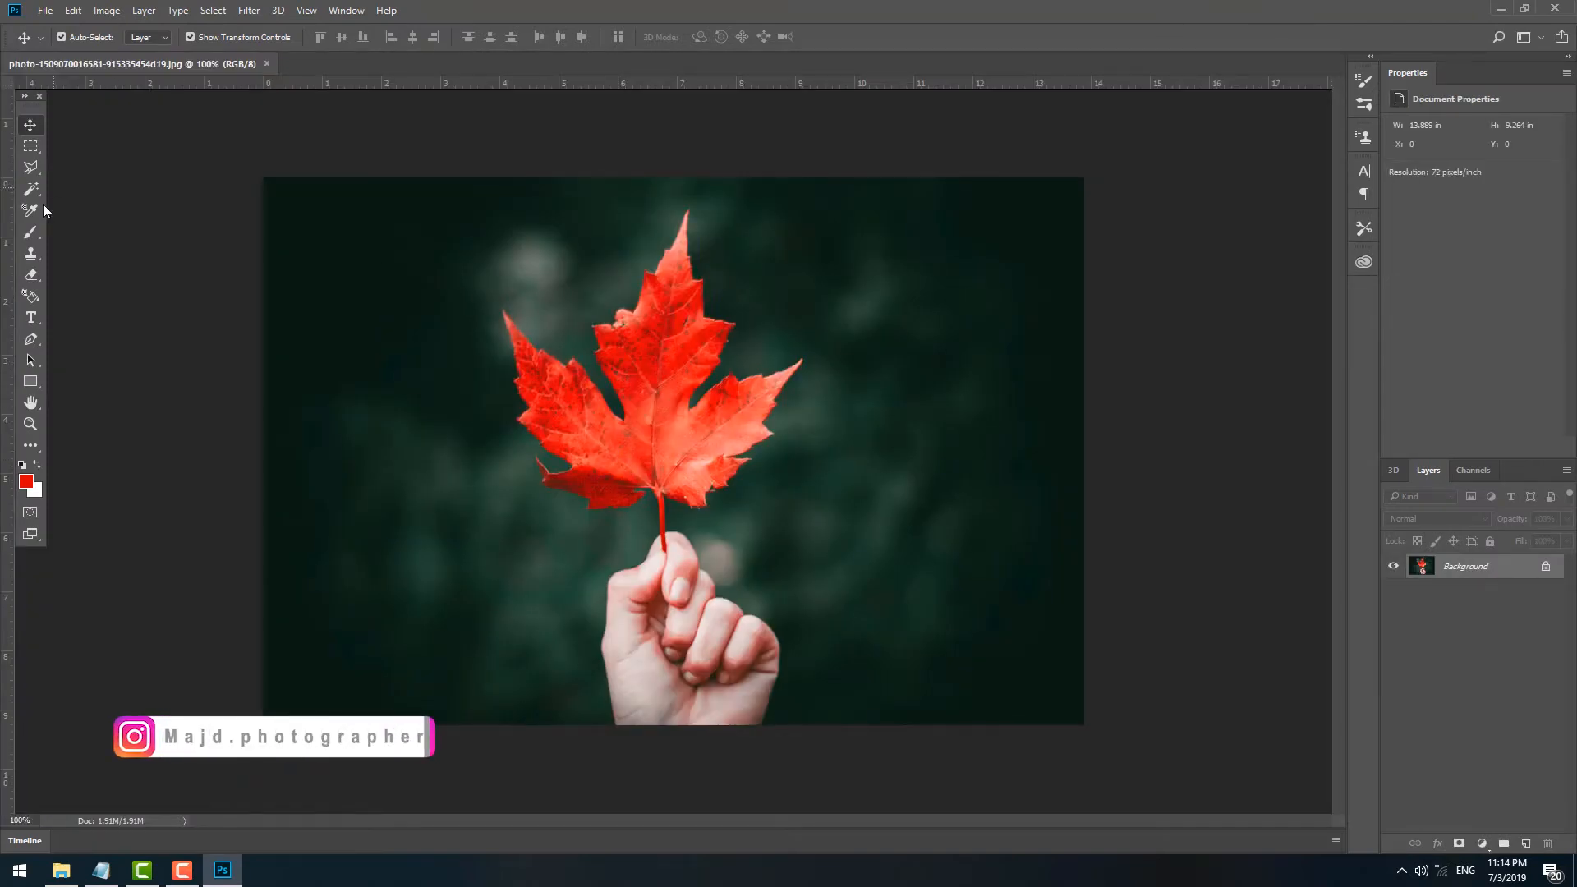
# - Convert the locked background into a regular layer and move the photo to about X -1.68 in, Y 0.76 in
pyautogui.click(30, 145)
pyautogui.click(29, 125)
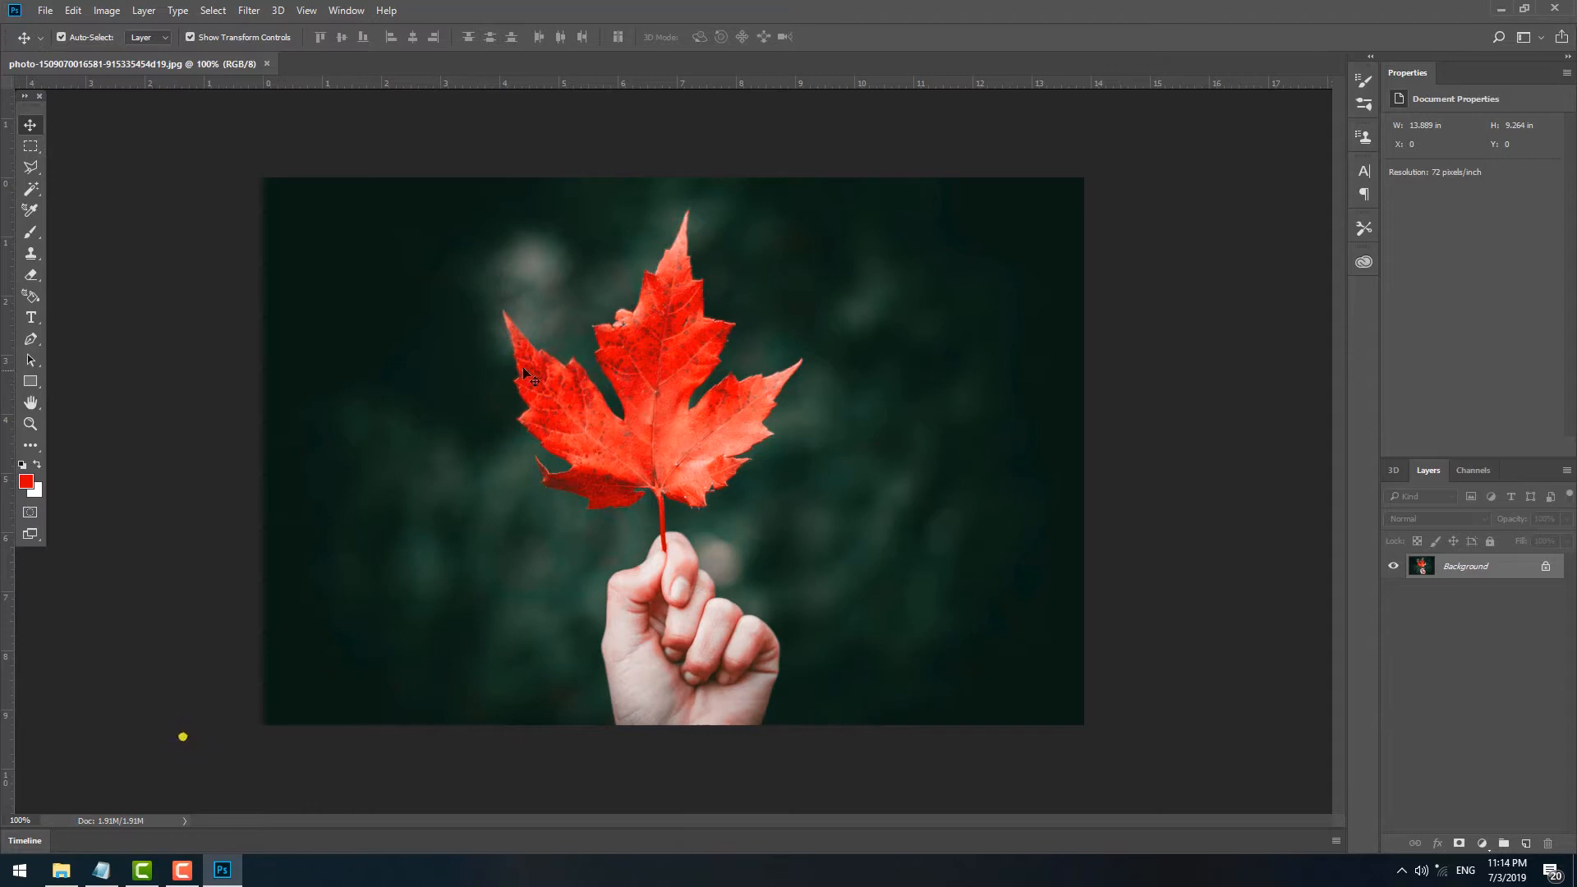
pyautogui.moveTo(537, 367); pyautogui.dragTo(543, 362)
pyautogui.click(711, 356)
pyautogui.moveTo(651, 392)
pyautogui.mouseDown()
pyautogui.moveTo(732, 474)
pyautogui.moveTo(634, 408)
pyautogui.moveTo(650, 416)
pyautogui.mouseUp()
pyautogui.moveTo(509, 420); pyautogui.dragTo(727, 300)
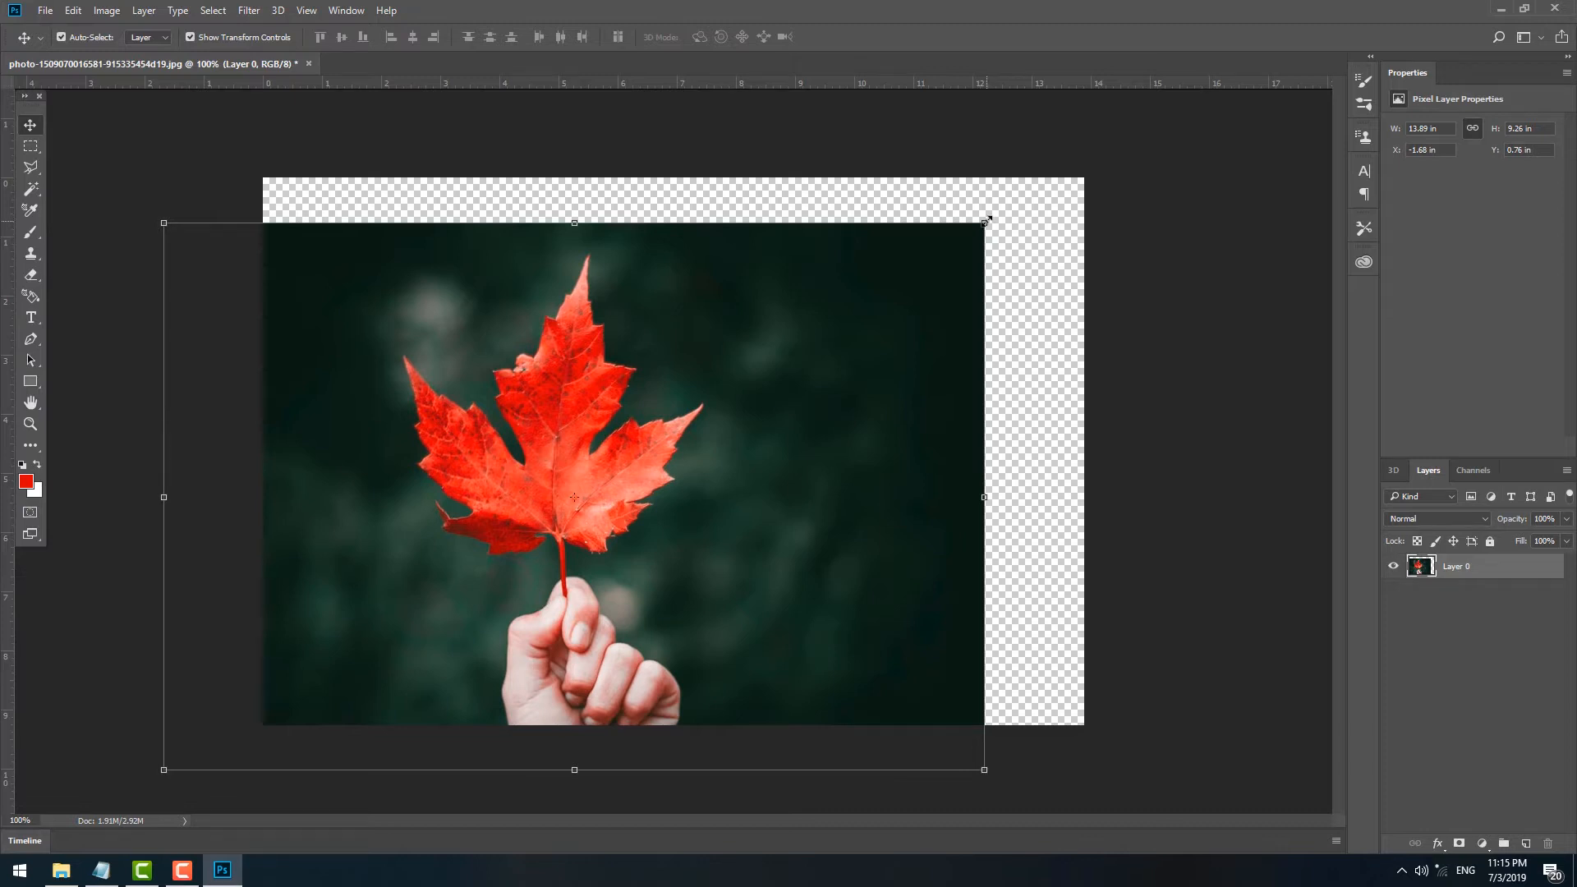
# - Scale the photo down to about 9.07 × 5.65 in and move it to about X 0.32 in, Y 3.61 in
pyautogui.moveTo(984, 224); pyautogui.dragTo(728, 411)
pyautogui.press('Return')
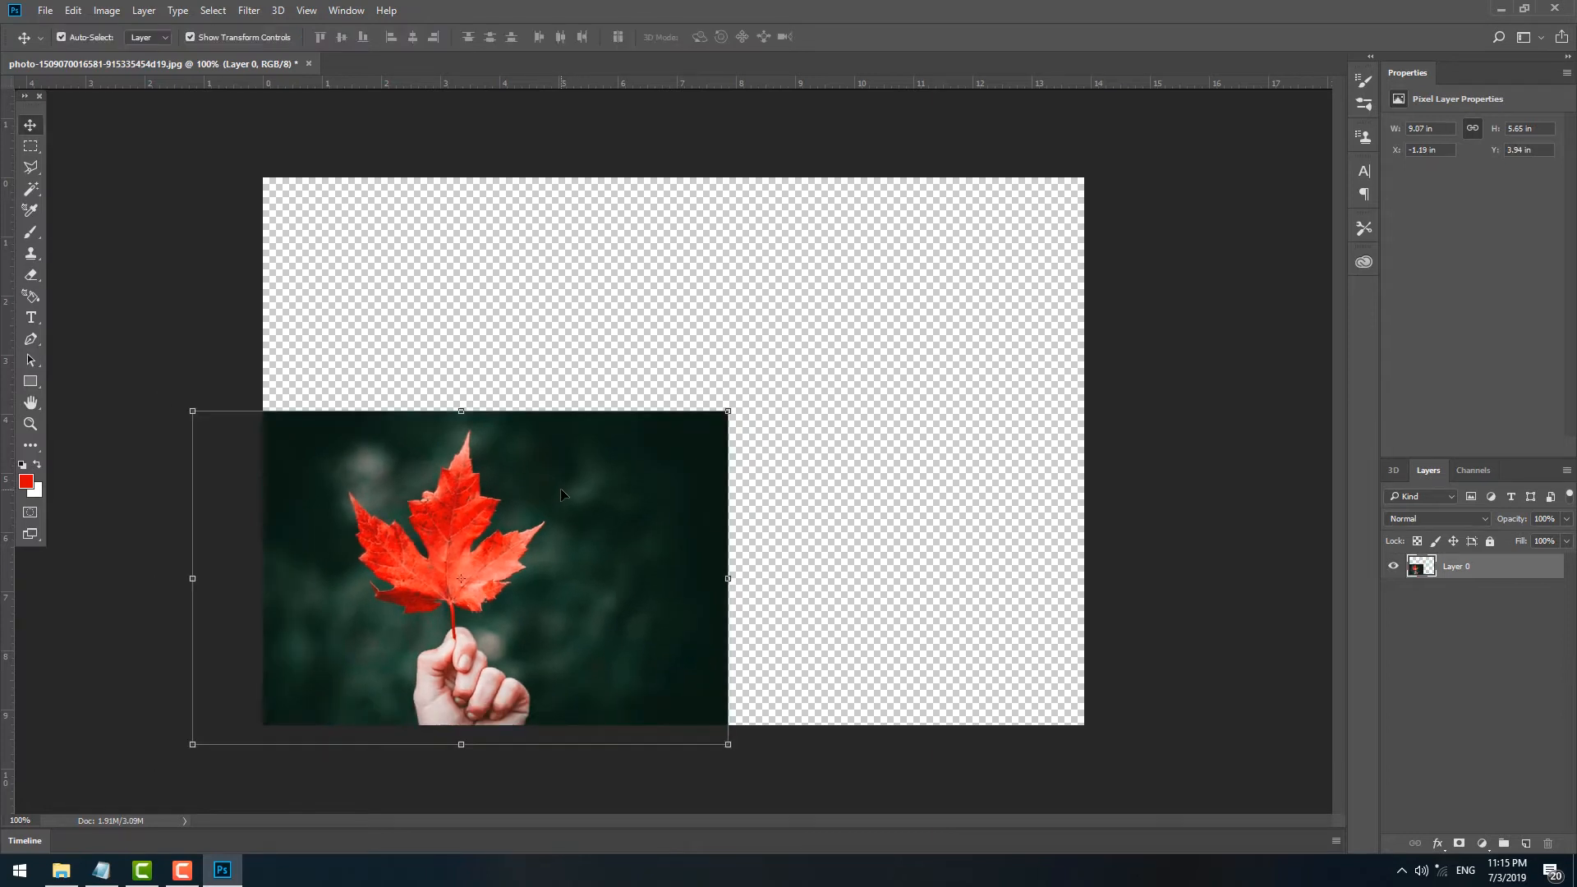
pyautogui.moveTo(456, 545); pyautogui.dragTo(579, 503)
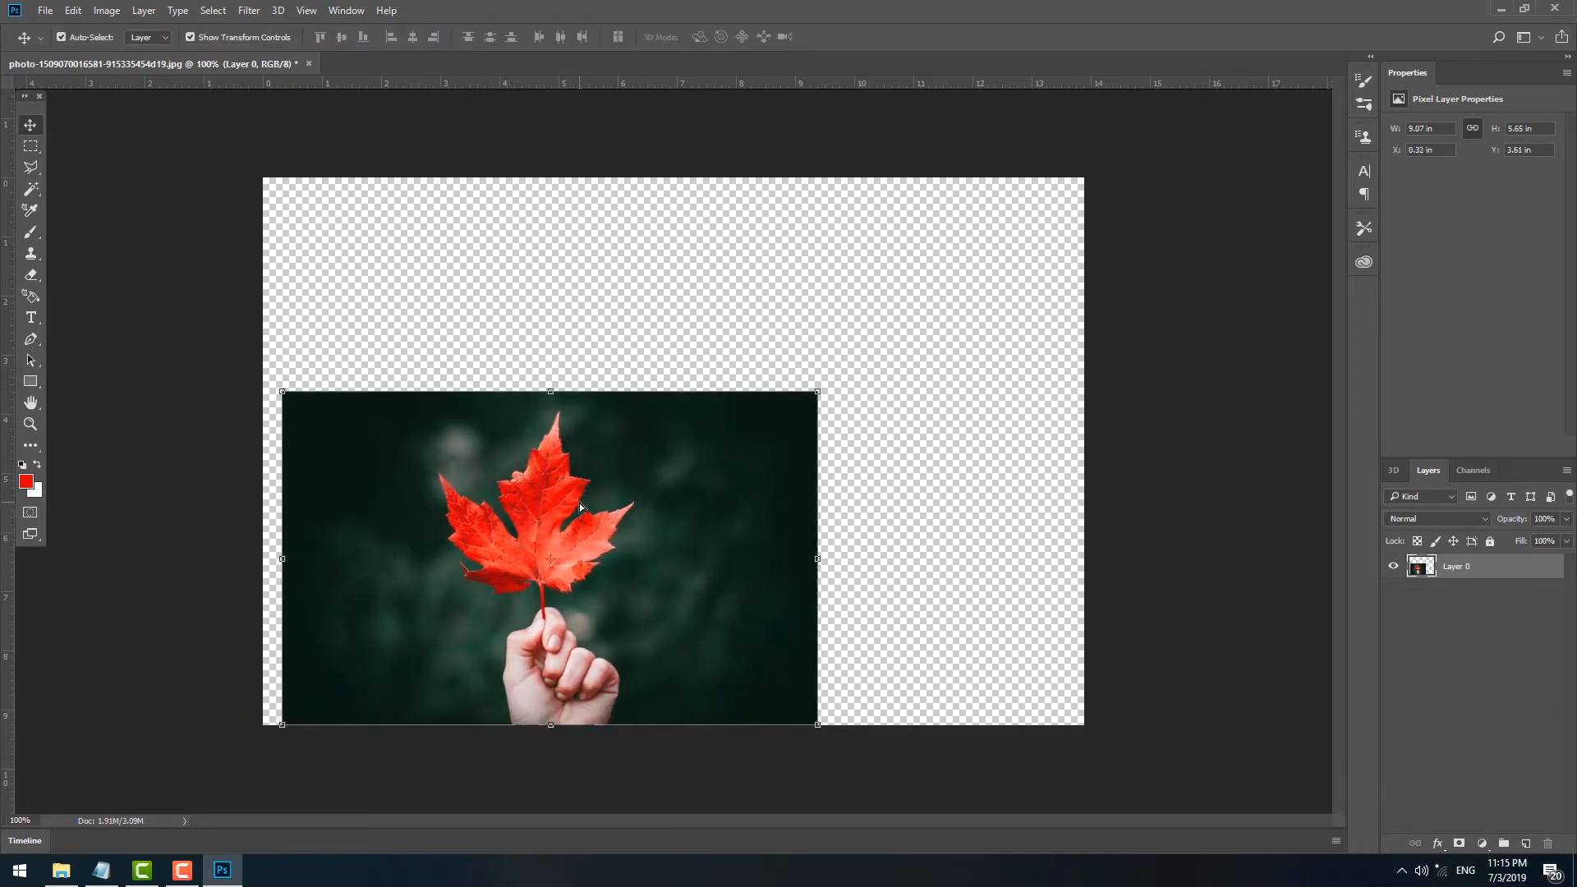
# - Undo the photo's last move, redo it, and undo it once more
pyautogui.hotkey('ctrl', 'z')
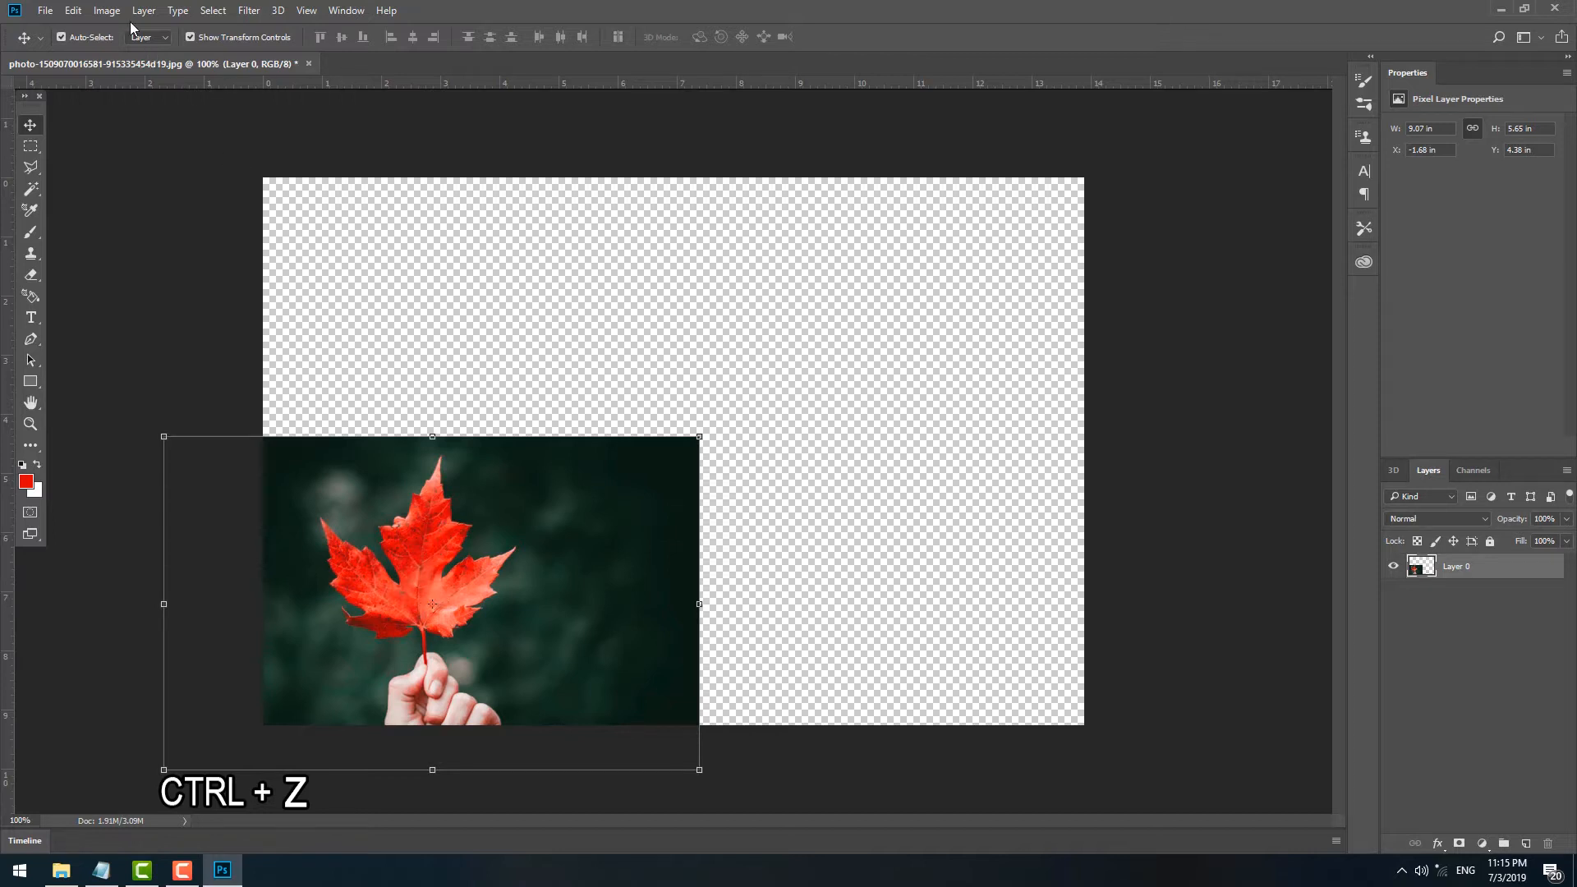
pyautogui.click(75, 13)
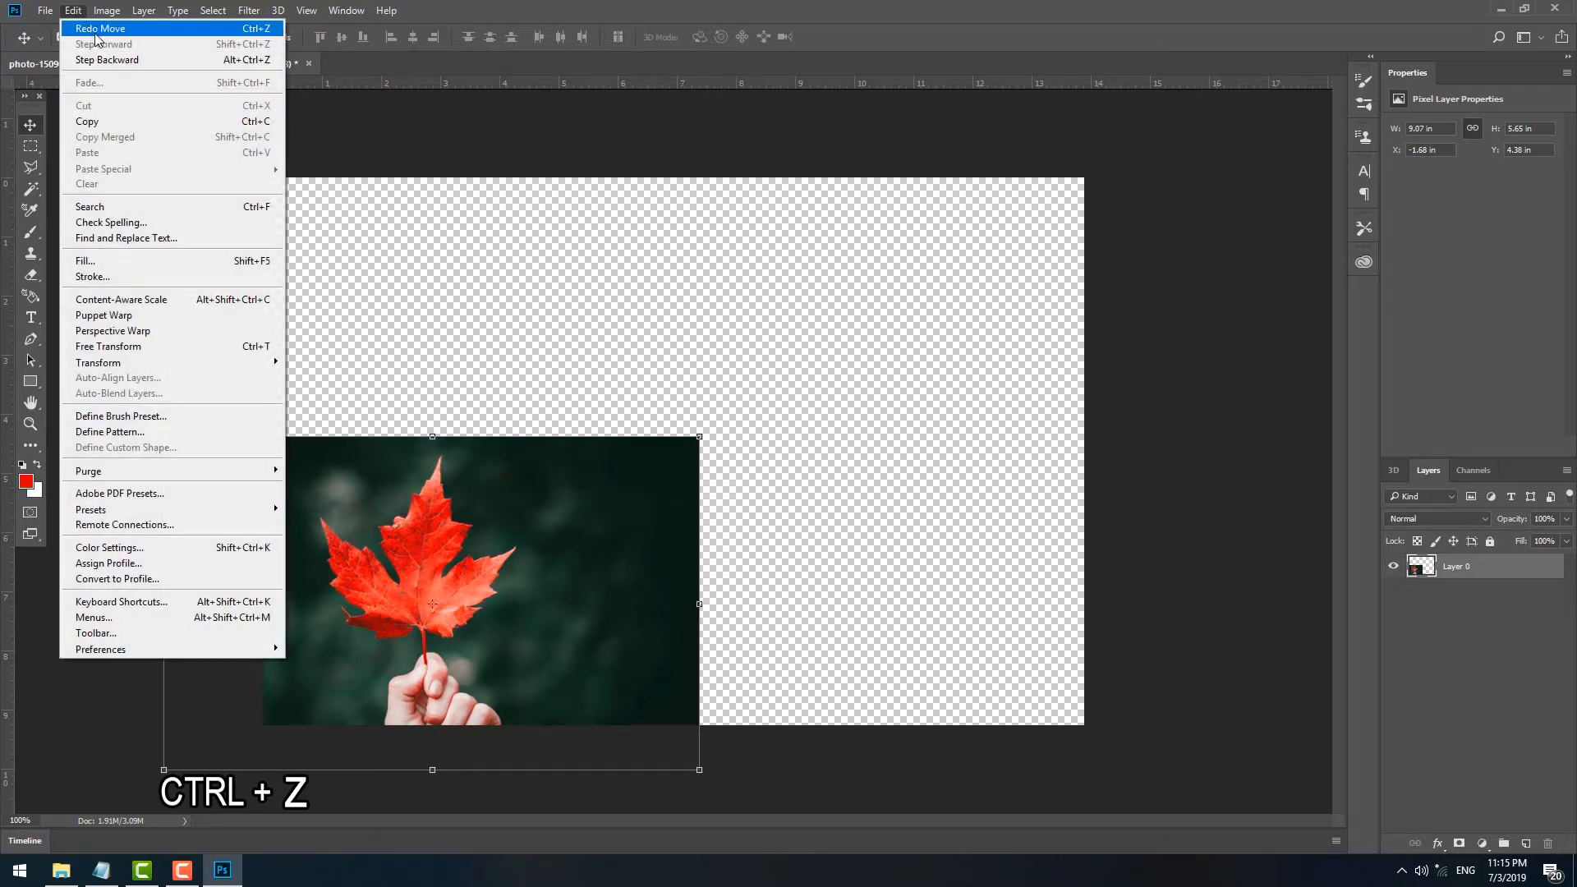
pyautogui.click(102, 33)
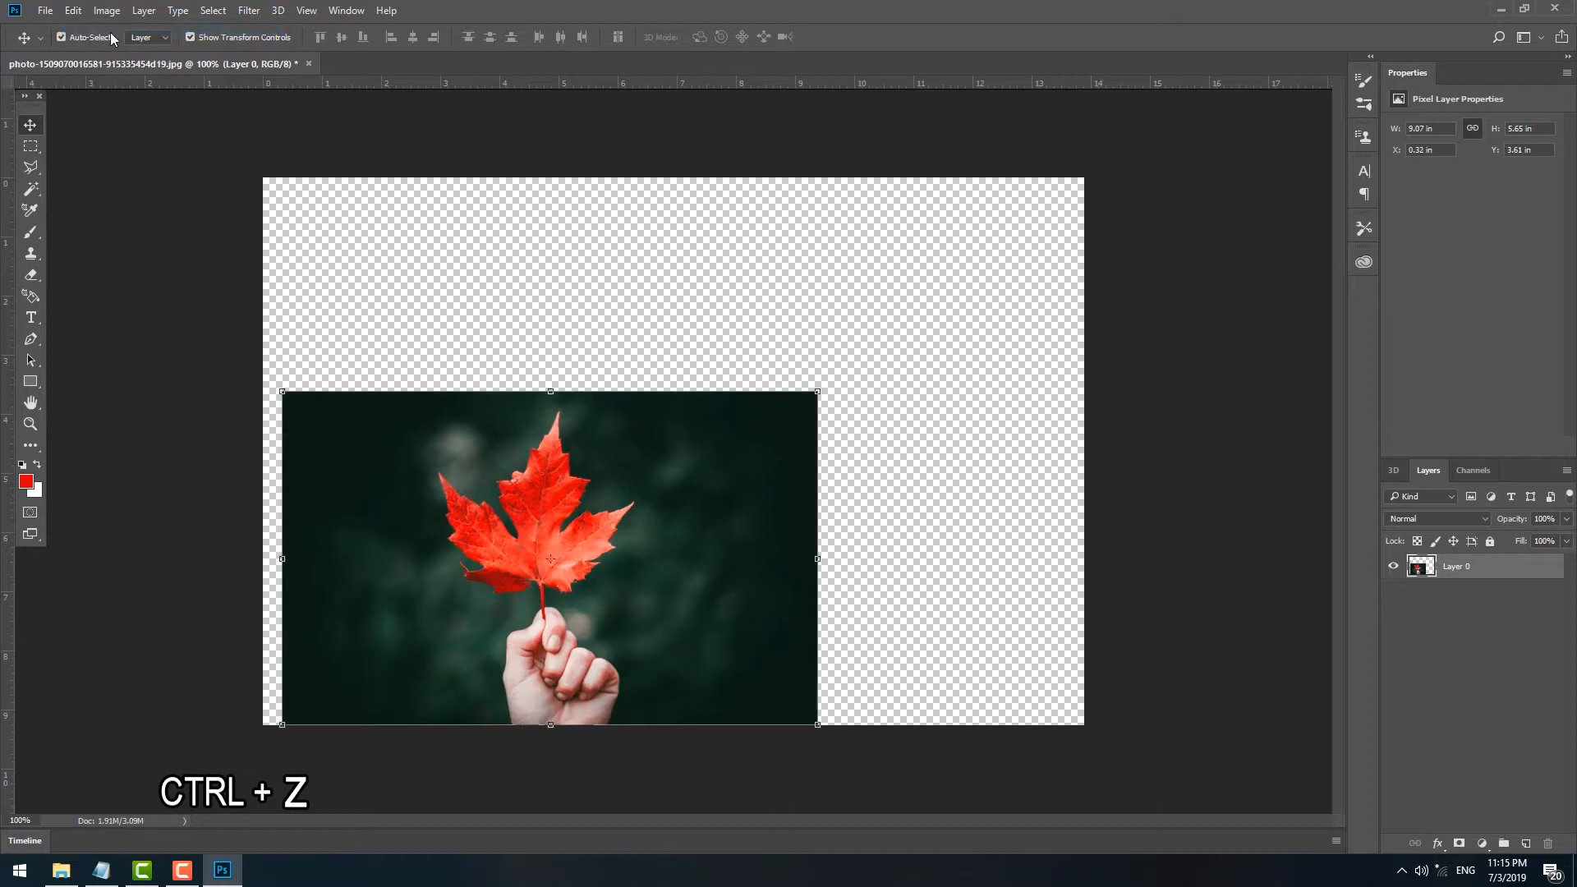
pyautogui.click(96, 12)
pyautogui.moveTo(73, 10)
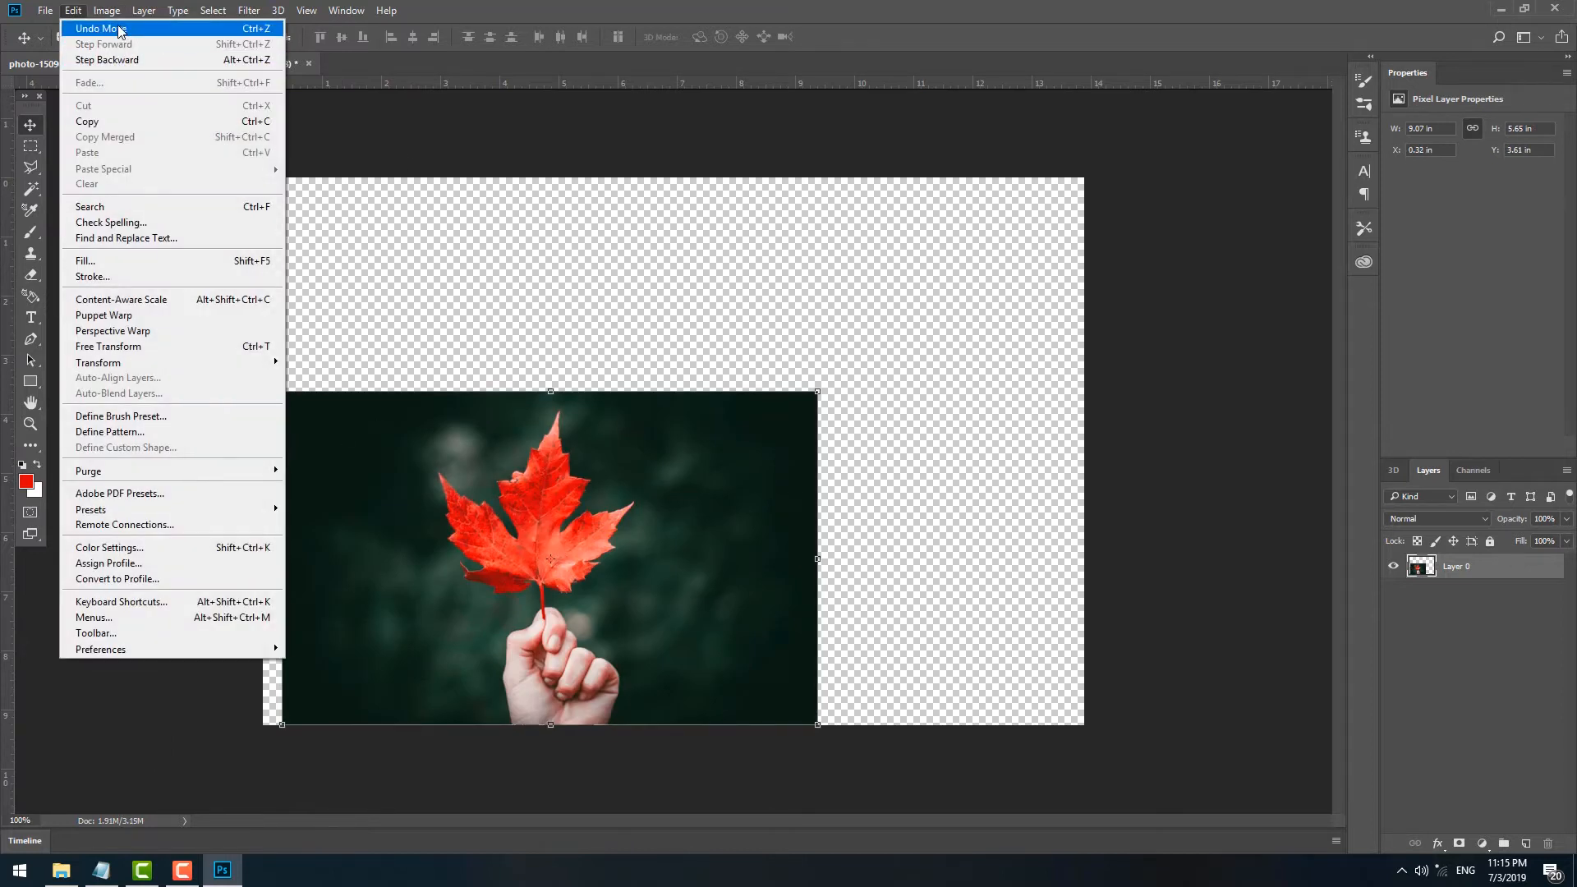
pyautogui.click(120, 29)
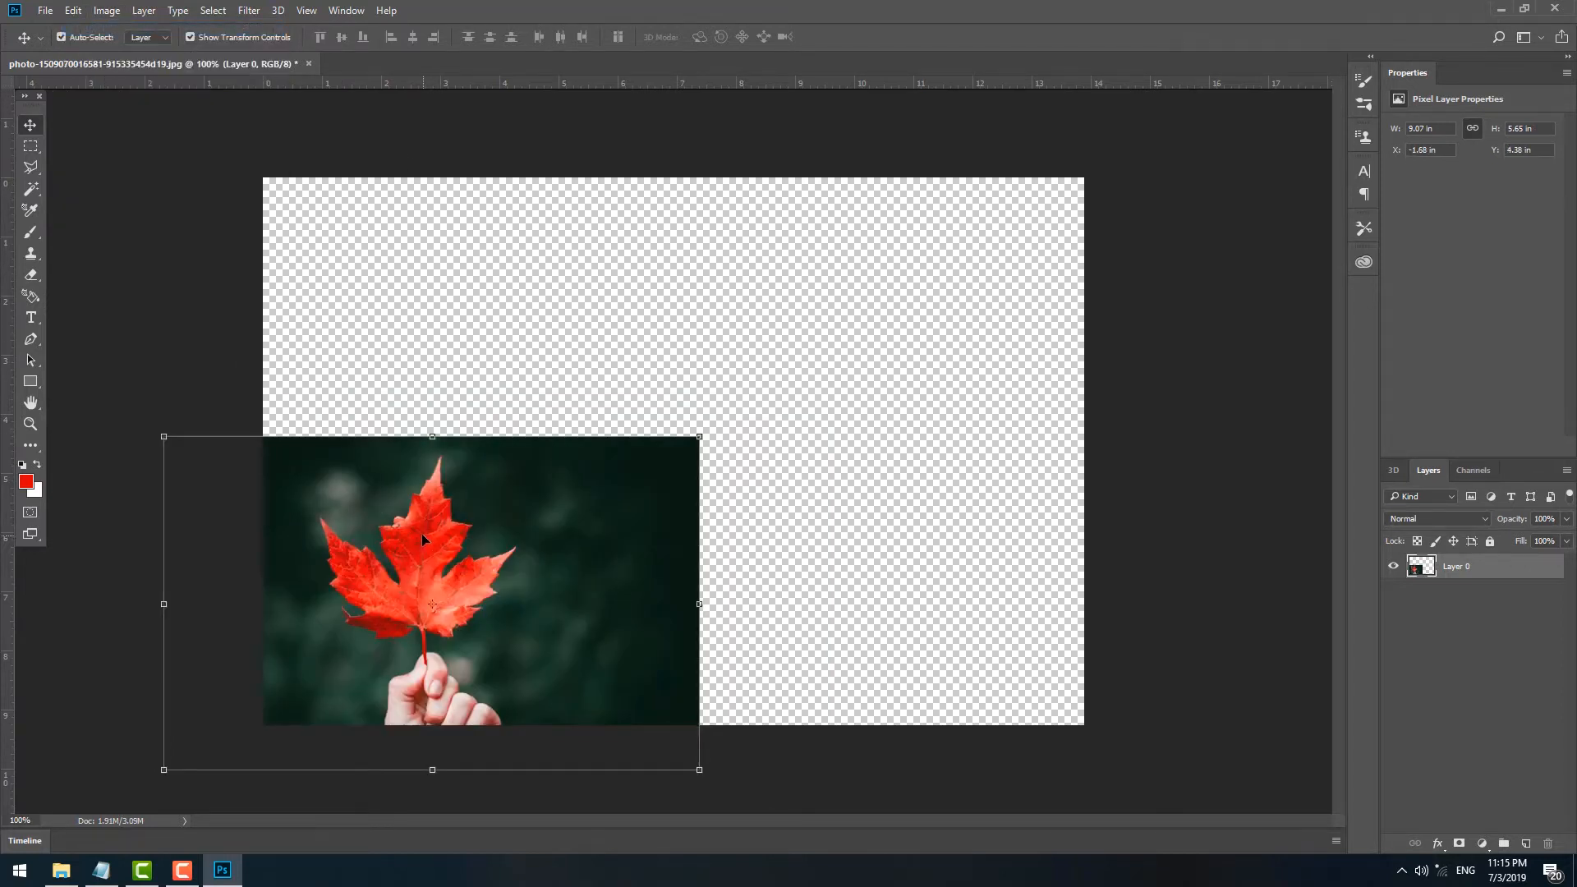
# - Move the photo slightly up and right, and step back through the history to the original locked background
pyautogui.moveTo(421, 533); pyautogui.dragTo(471, 493)
pyautogui.hotkey('ctrl', 'z')
pyautogui.hotkey('ctrl', 'alt', 'z')
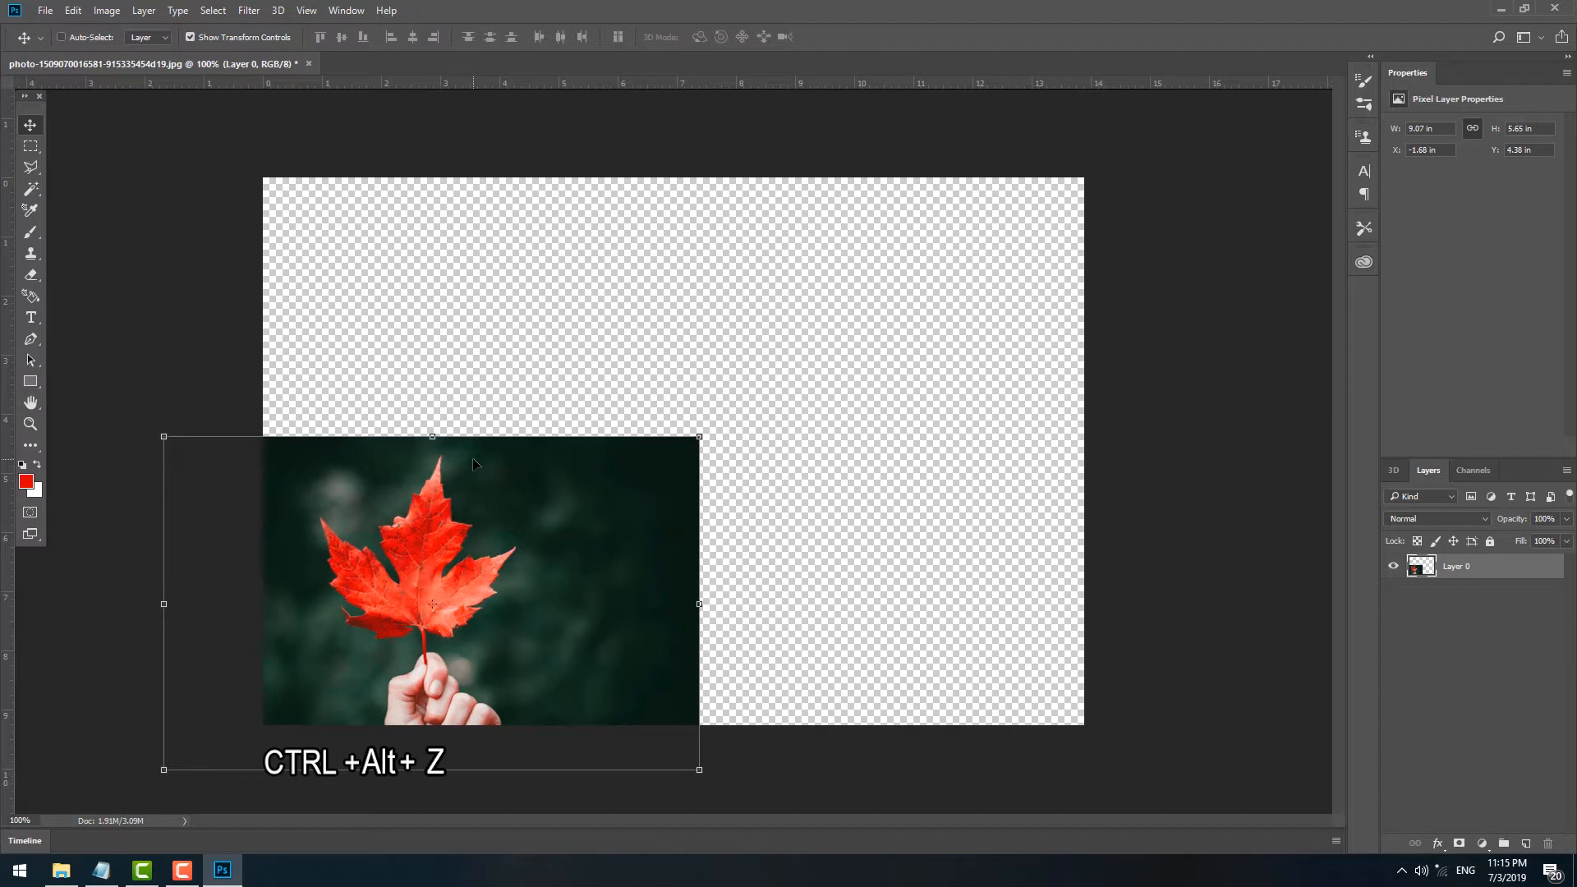
pyautogui.hotkey('ctrl', 'alt', 'z')
pyautogui.hotkey('ctrl', 'alt', 'z')
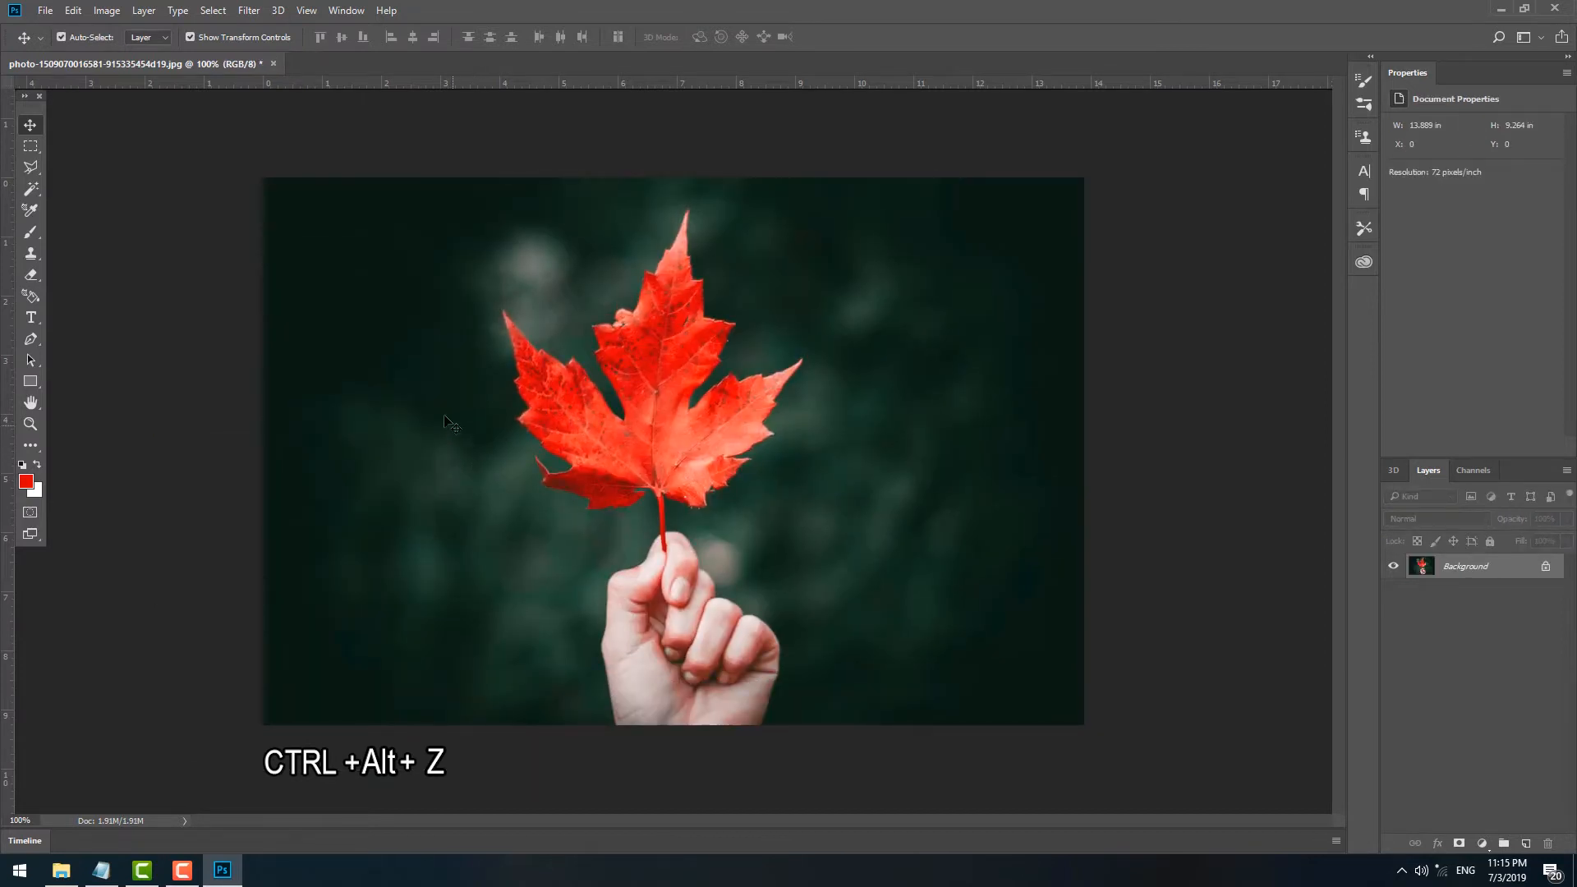
# - Draw a rectangular marquee selection over the lower part of the photo, with the hand inside it
pyautogui.click(30, 145)
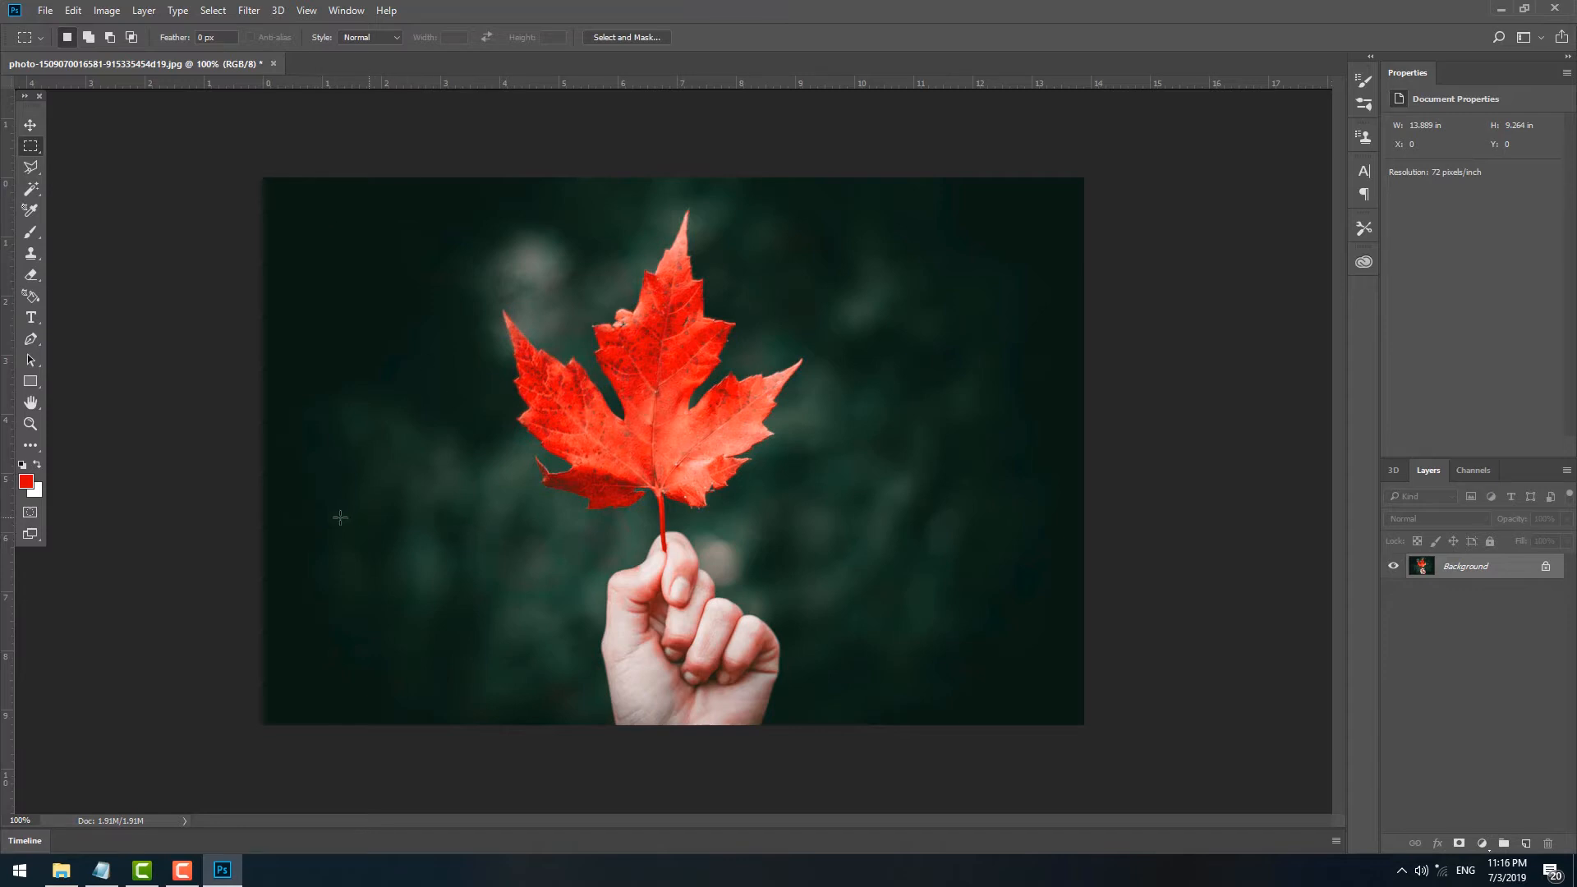
pyautogui.moveTo(265, 538); pyautogui.dragTo(1183, 752)
pyautogui.moveTo(489, 522); pyautogui.dragTo(742, 683)
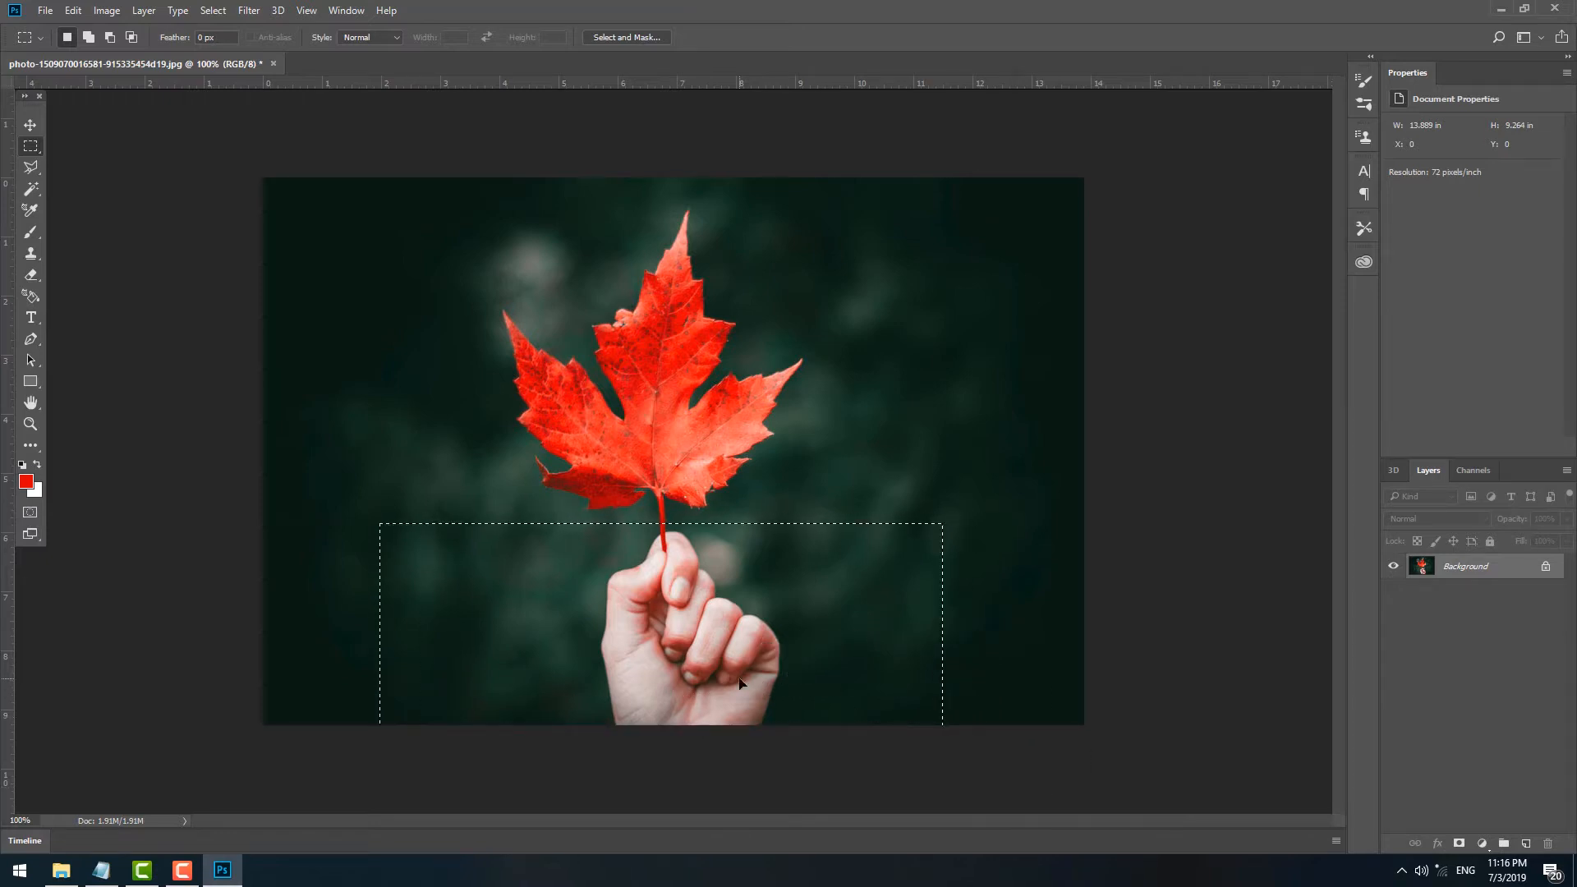
# - Move the selected rectangle of pixels up over the leaf and undo the move
pyautogui.click(32, 125)
pyautogui.moveTo(526, 653); pyautogui.dragTo(585, 438)
pyautogui.hotkey('ctrl', 'z')
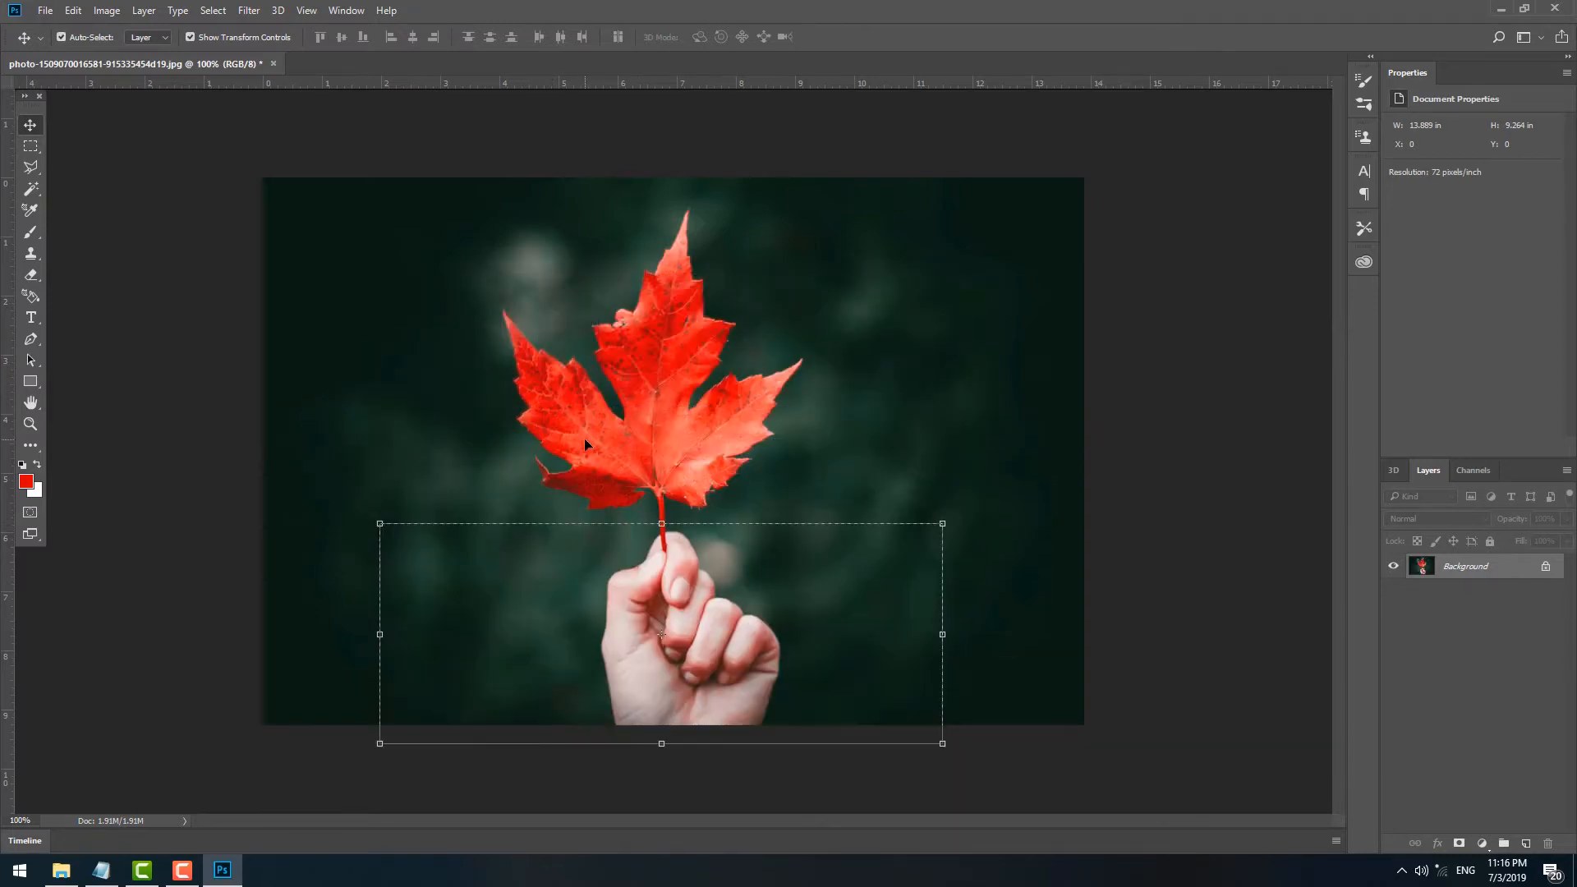
# - Draw an elliptical marquee selection over the left half of the photo, reposition it, and clear the selection
pyautogui.click(30, 146)
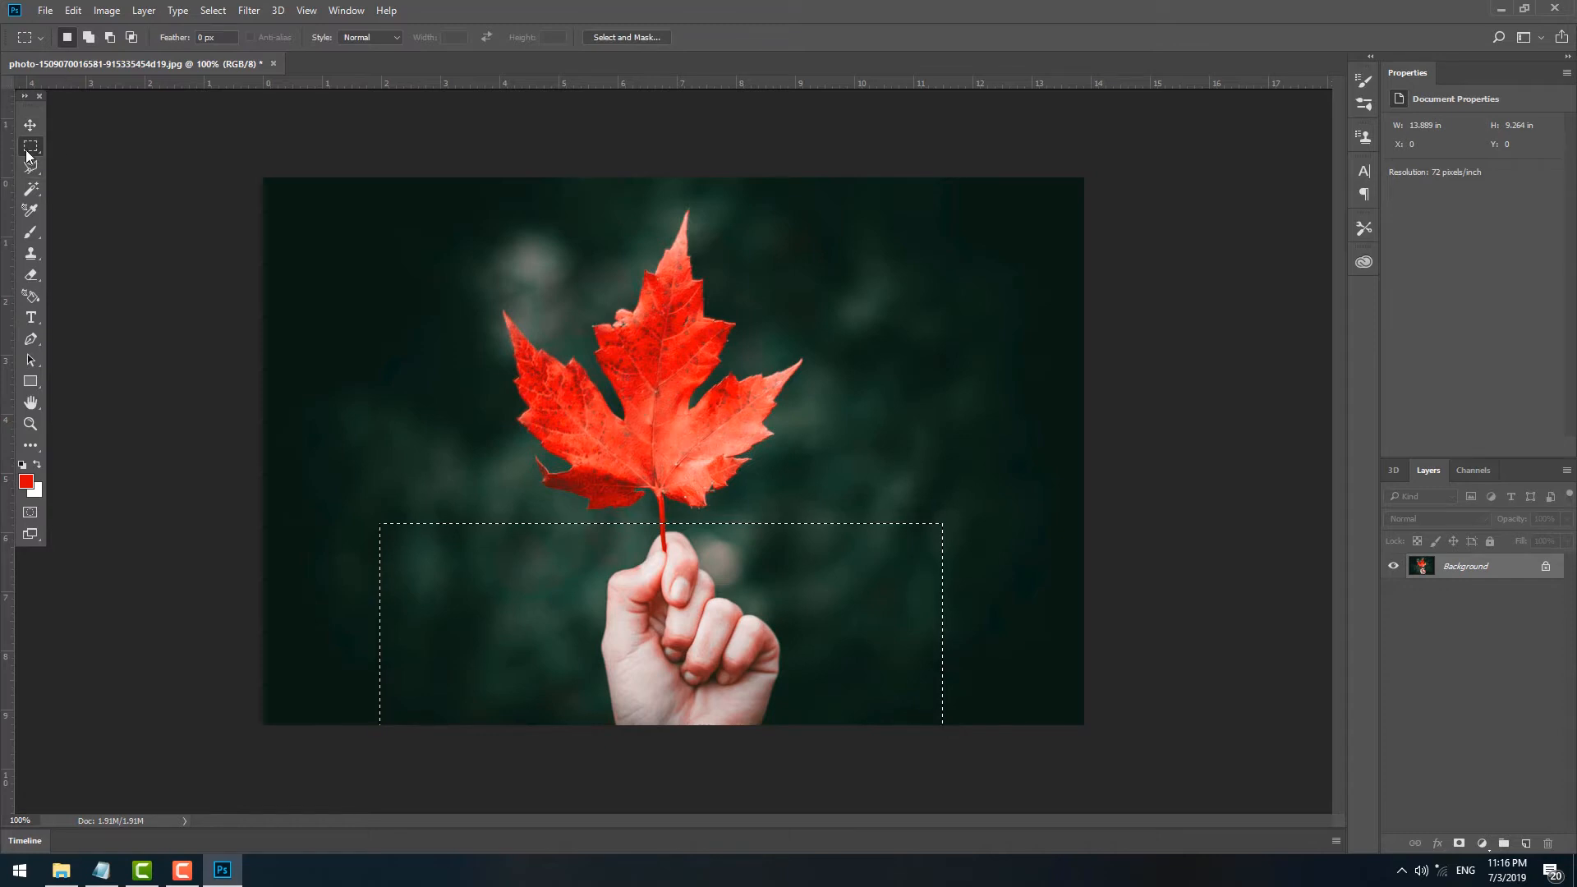
pyautogui.rightClick(31, 147)
pyautogui.click(71, 163)
pyautogui.moveTo(272, 260)
pyautogui.mouseDown()
pyautogui.moveTo(465, 448)
pyautogui.moveTo(647, 534)
pyautogui.moveTo(624, 628)
pyautogui.moveTo(601, 563)
pyautogui.mouseUp()
pyautogui.moveTo(421, 348); pyautogui.dragTo(559, 431)
pyautogui.click(655, 573)
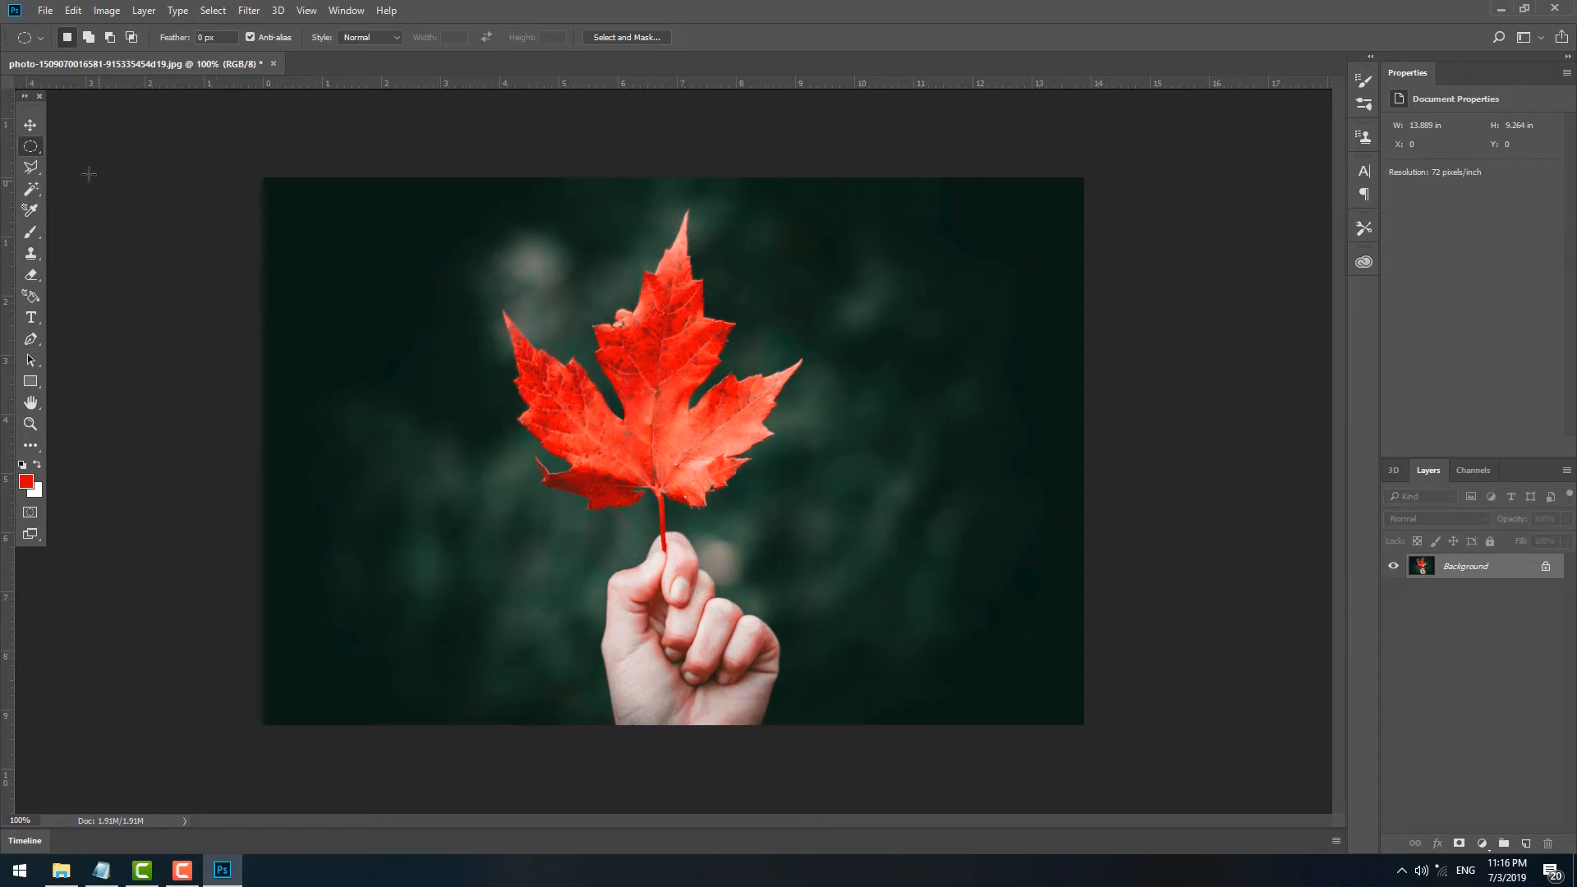
# - Try to outline the hand and a spot beside the leaf with the Polygonal Lasso tool
pyautogui.click(37, 172)
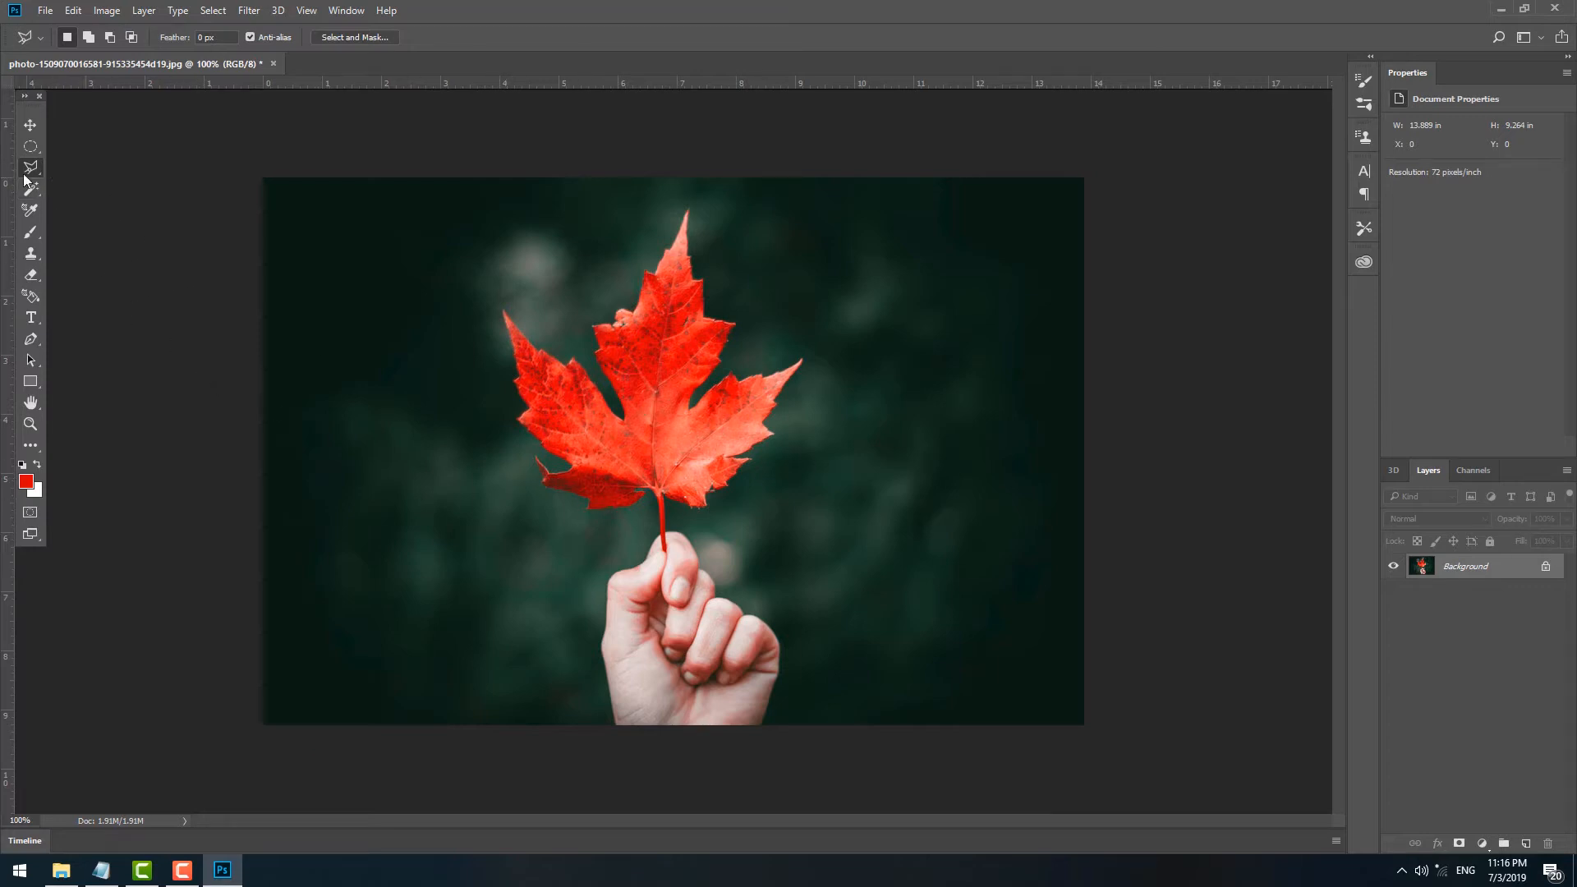
pyautogui.click(603, 630)
pyautogui.click(655, 543)
pyautogui.click(772, 637)
pyautogui.press('Escape')
pyautogui.click(490, 443)
pyautogui.doubleClick(445, 443)
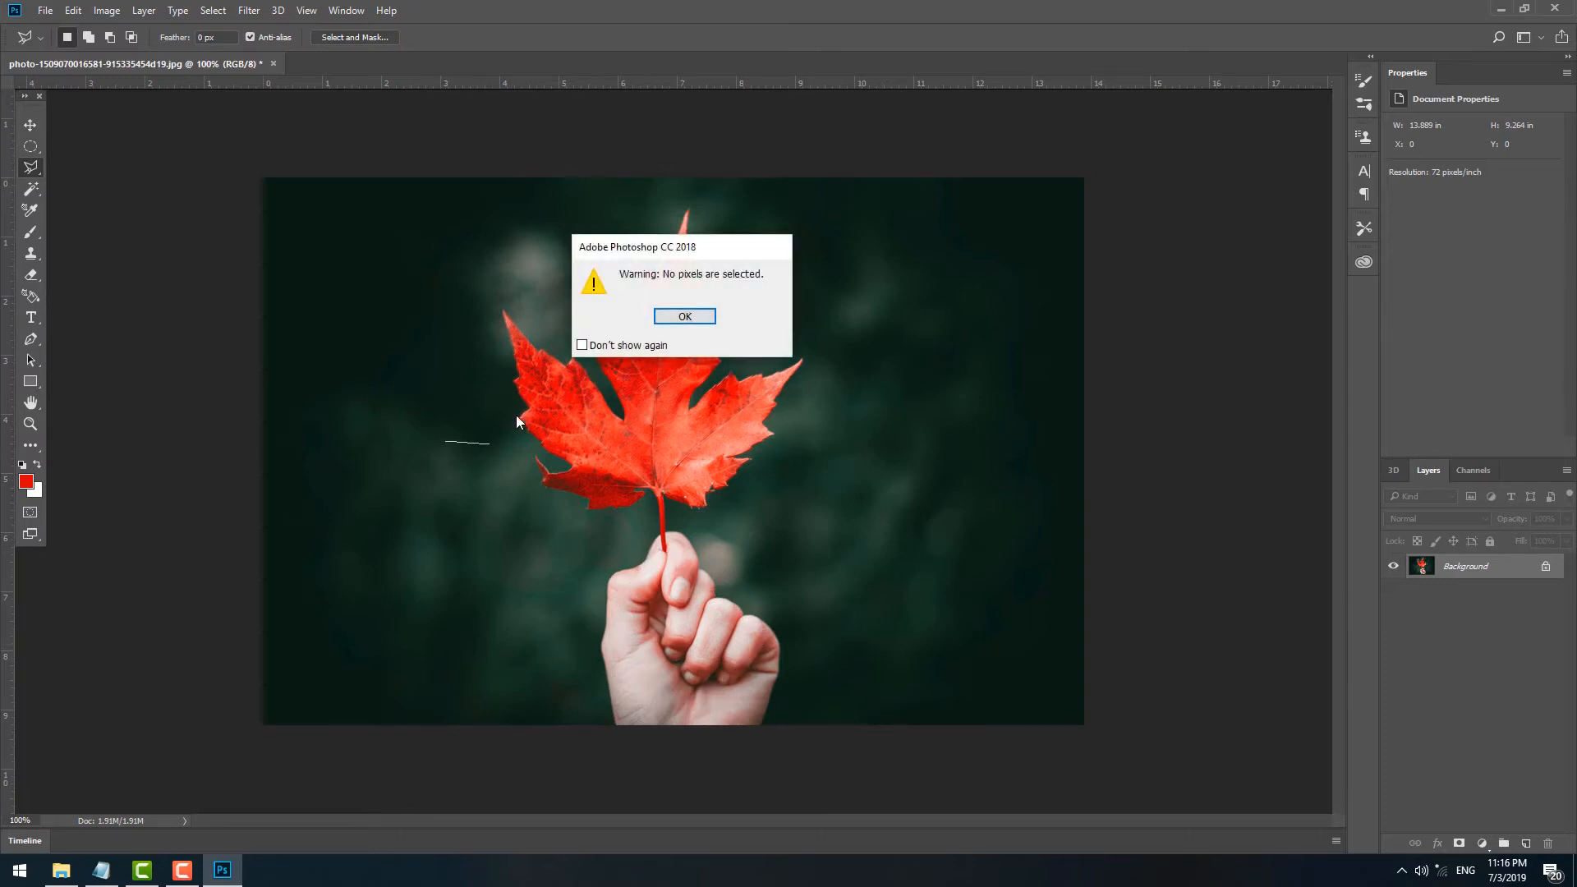
pyautogui.click(686, 317)
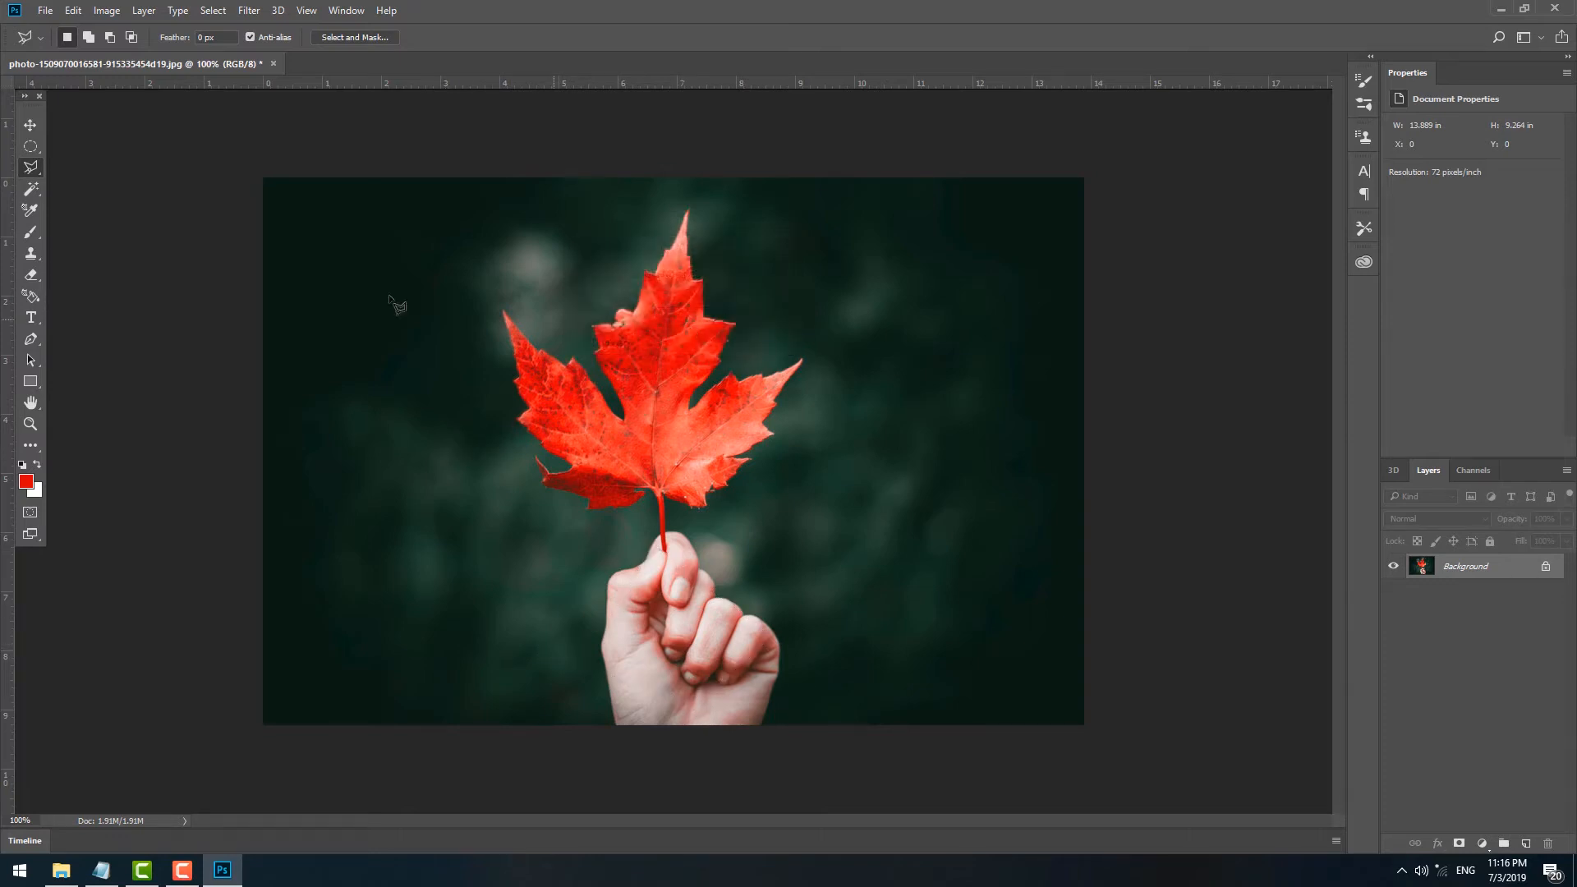
# - Draw a freehand selection in the dark area beside the leaf with the Lasso tool and deselect it
pyautogui.rightClick(31, 168)
pyautogui.click(98, 167)
pyautogui.moveTo(403, 462)
pyautogui.mouseDown()
pyautogui.moveTo(327, 321)
pyautogui.moveTo(521, 283)
pyautogui.moveTo(550, 224)
pyautogui.moveTo(631, 207)
pyautogui.moveTo(773, 225)
pyautogui.moveTo(834, 306)
pyautogui.moveTo(884, 450)
pyautogui.moveTo(692, 555)
pyautogui.moveTo(513, 555)
pyautogui.moveTo(388, 464)
pyautogui.mouseUp()
pyautogui.hotkey('ctrl', 'd')
# - Outline the left part of the leaf, from the stem around the left lobe, with the Polygonal Lasso tool
pyautogui.rightClick(23, 170)
pyautogui.click(63, 185)
pyautogui.hotkey('ctrl', '+')
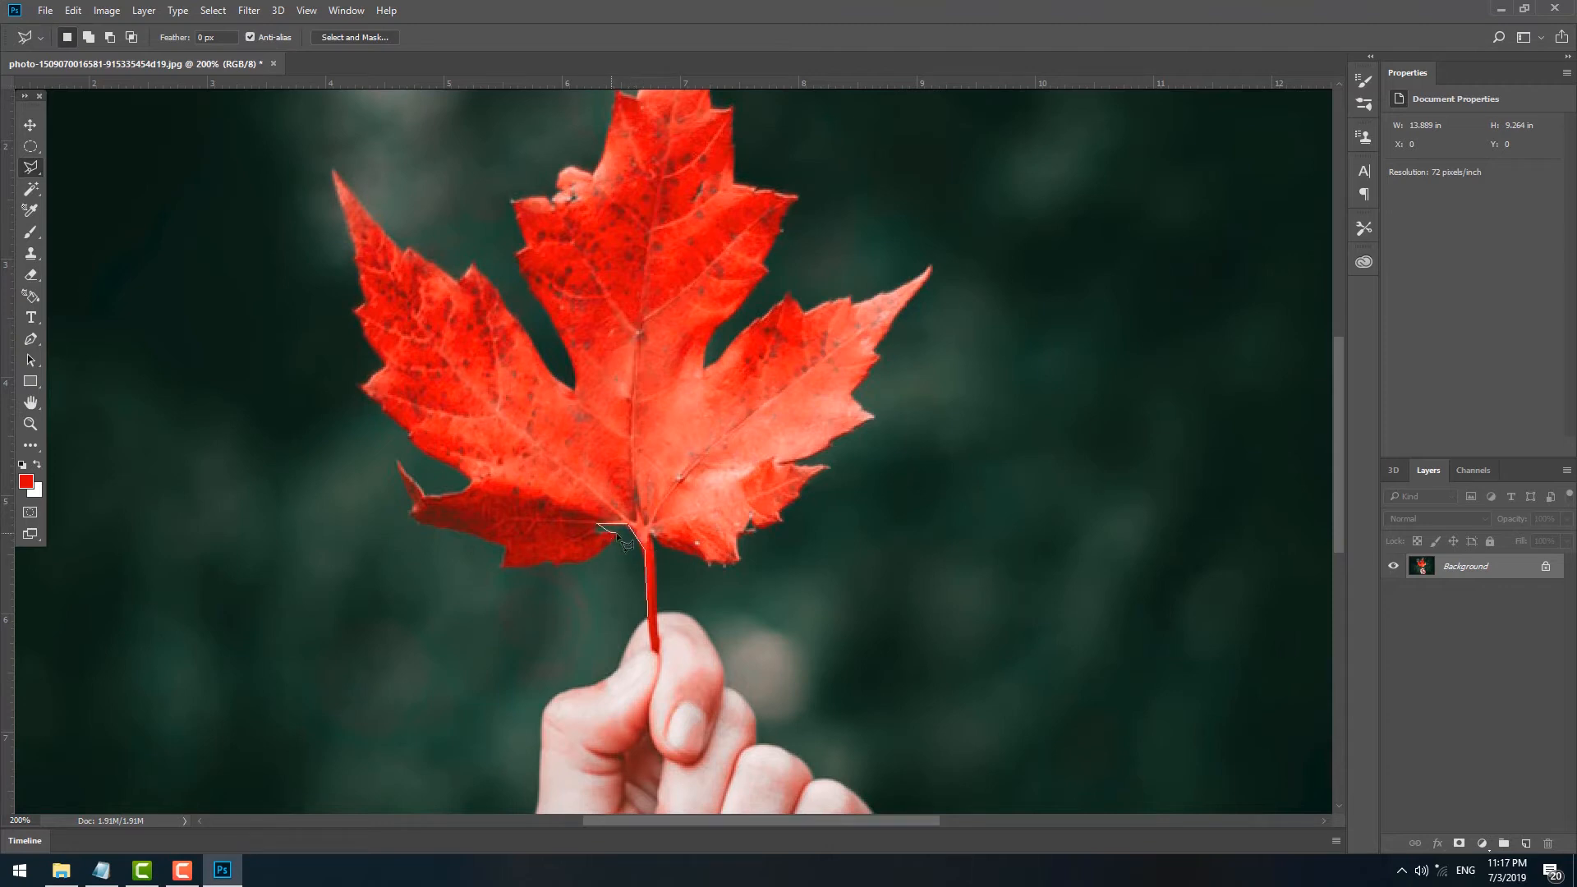
pyautogui.click(499, 562)
pyautogui.click(372, 386)
pyautogui.click(359, 334)
pyautogui.click(252, 157)
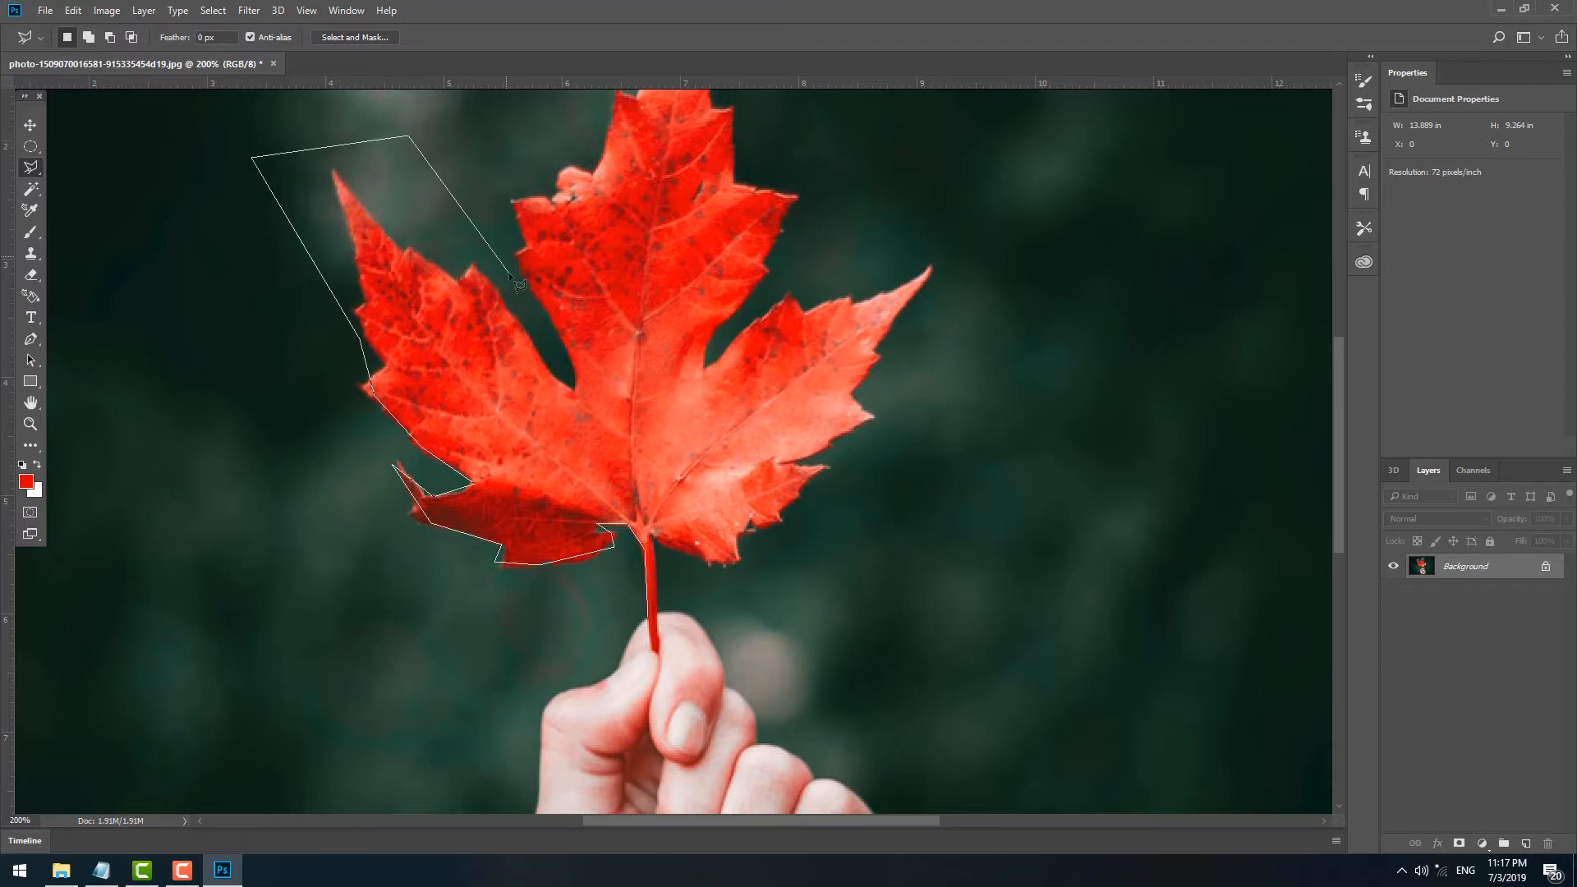
pyautogui.click(630, 375)
pyautogui.click(641, 538)
pyautogui.doubleClick(651, 615)
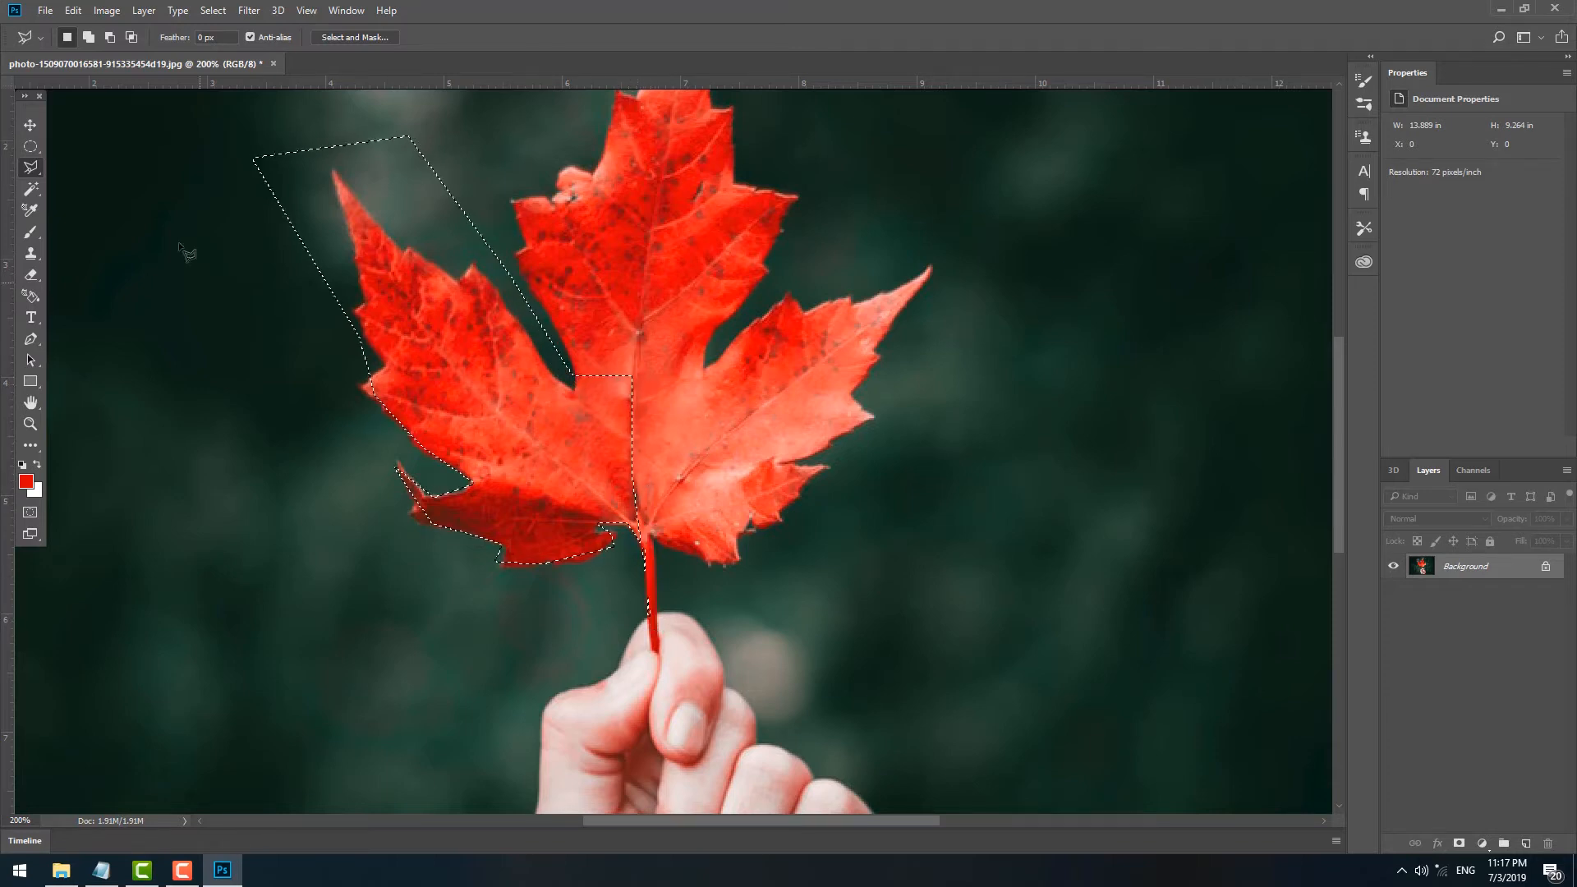
# - Move the selected leaf part down and right, undo the move, and clear the selection
pyautogui.press('v')
pyautogui.moveTo(458, 386)
pyautogui.mouseDown()
pyautogui.moveTo(300, 456)
pyautogui.moveTo(801, 456)
pyautogui.moveTo(1075, 529)
pyautogui.moveTo(986, 516)
pyautogui.moveTo(1044, 534)
pyautogui.moveTo(903, 534)
pyautogui.mouseUp()
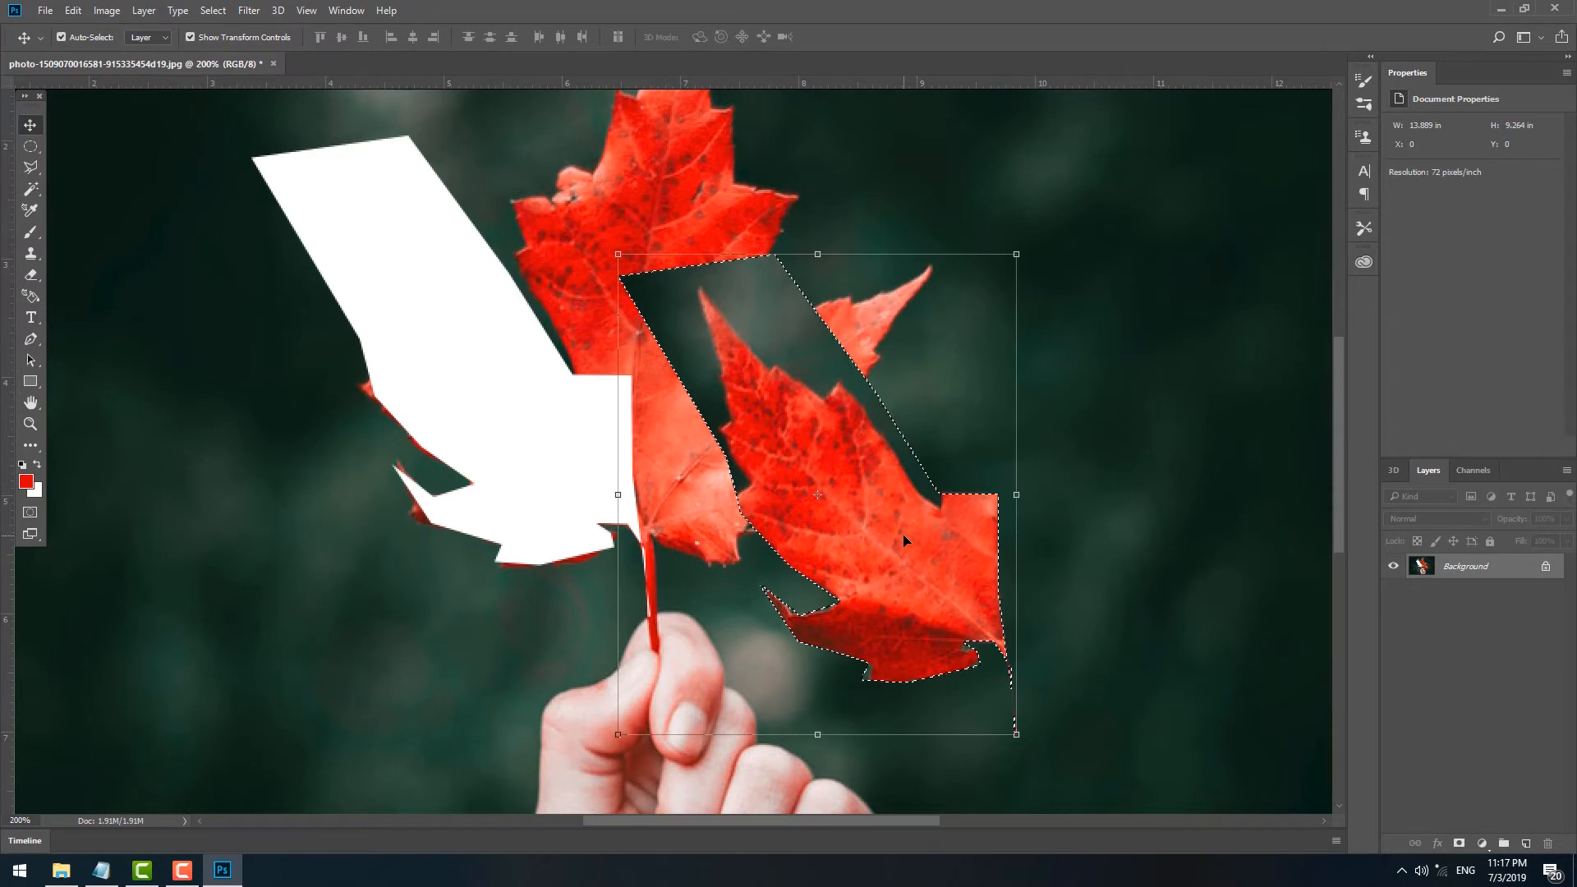
pyautogui.press('ctrl')
pyautogui.hotkey('ctrl', 'z')
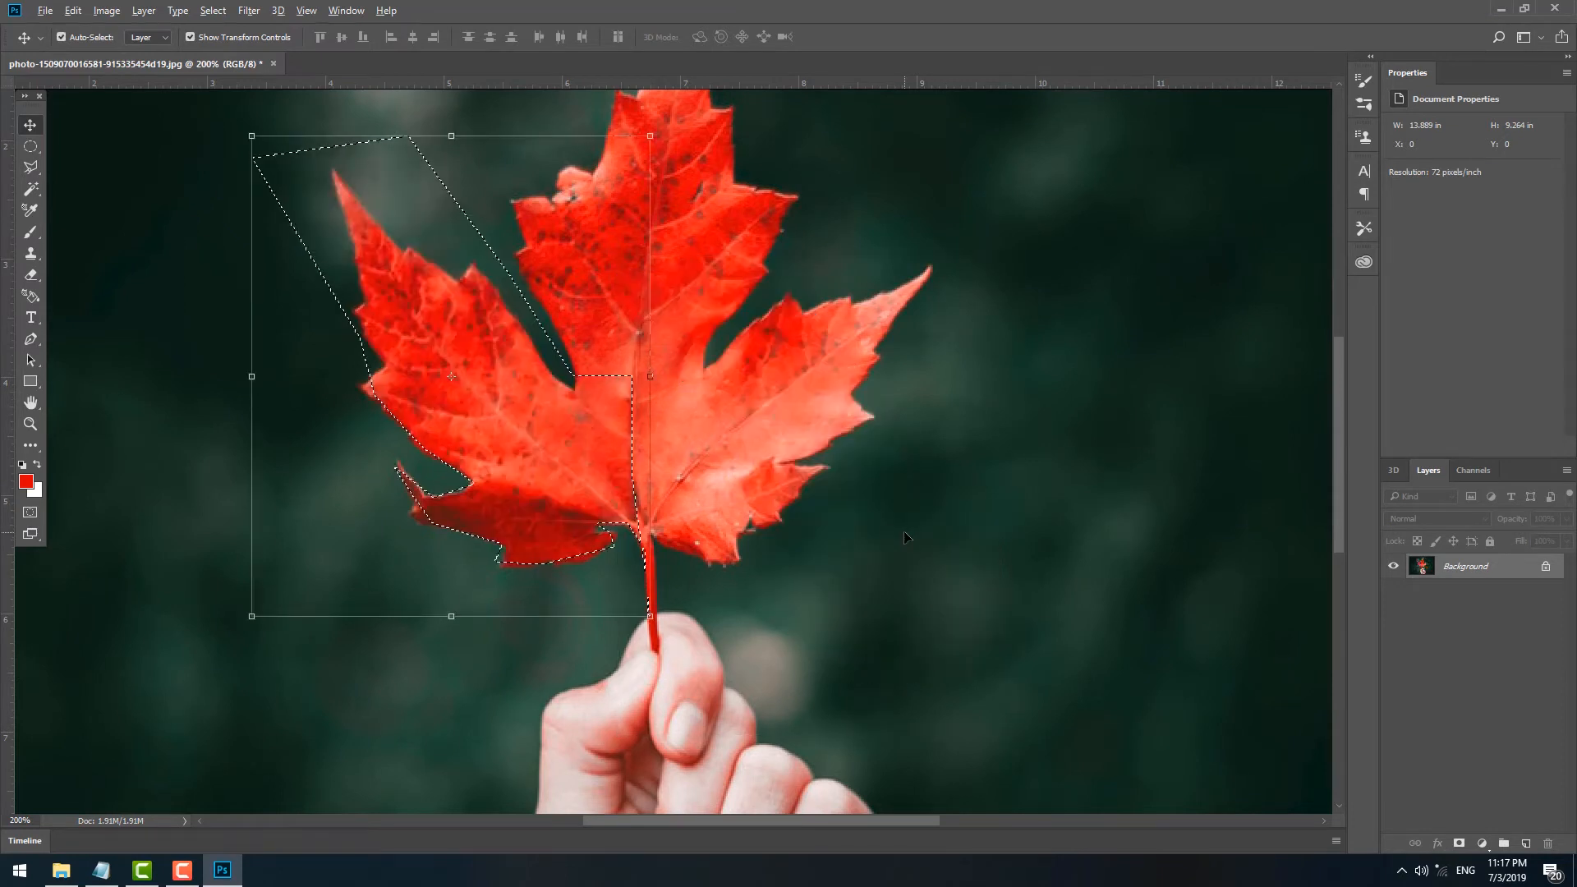
pyautogui.hotkey('ctrl', 'd')
# - Select the dark green background around the leaf and hand with the Quick Selection tool and try to move it
pyautogui.click(31, 190)
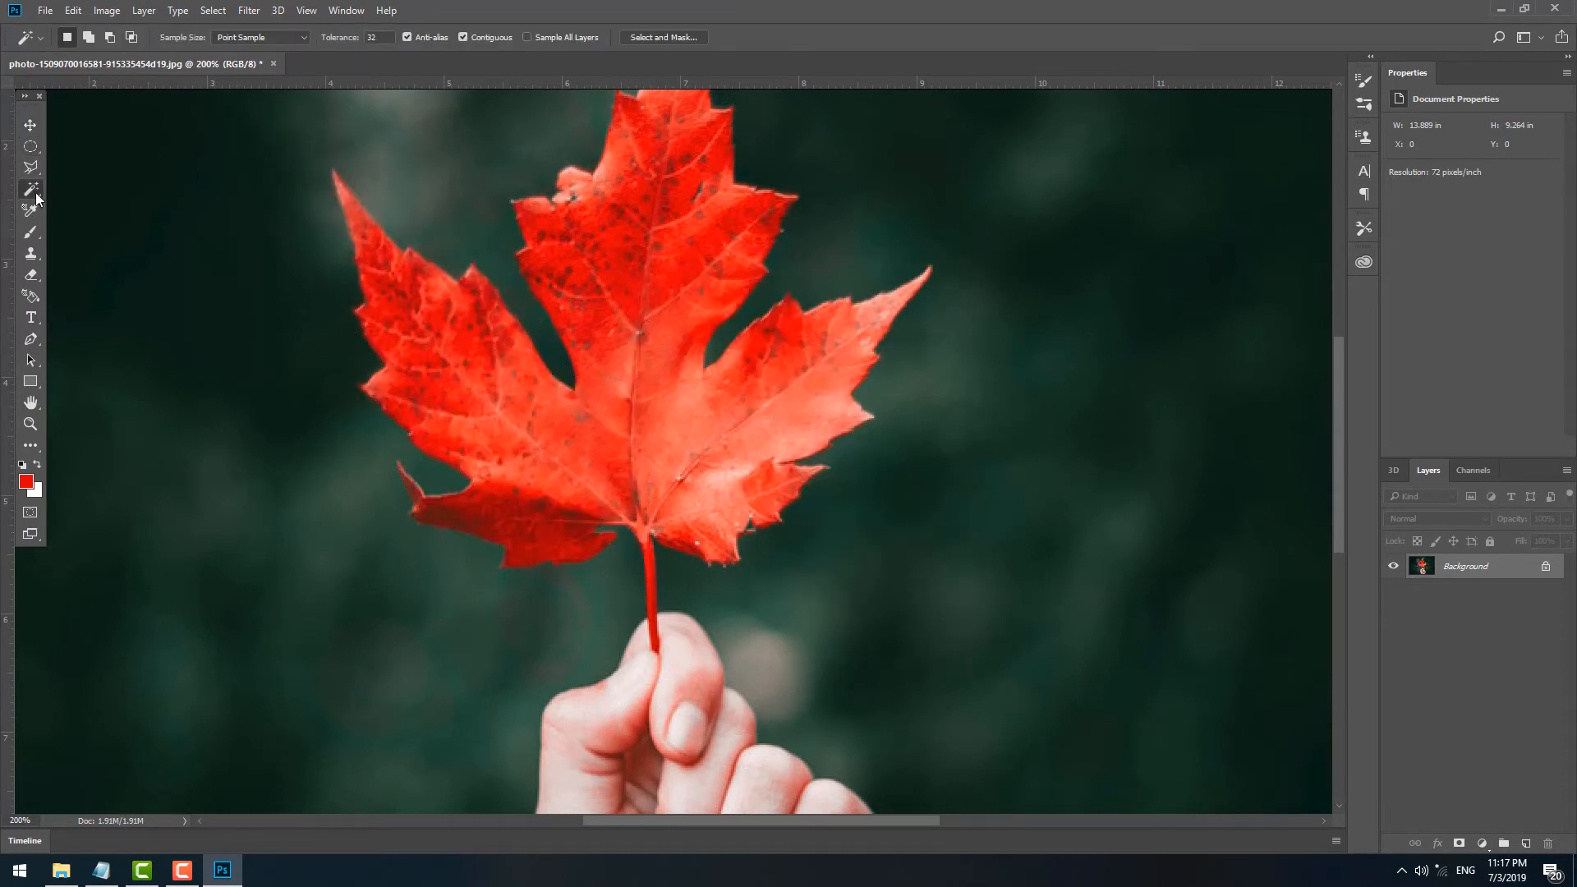
pyautogui.rightClick(36, 196)
pyautogui.click(90, 188)
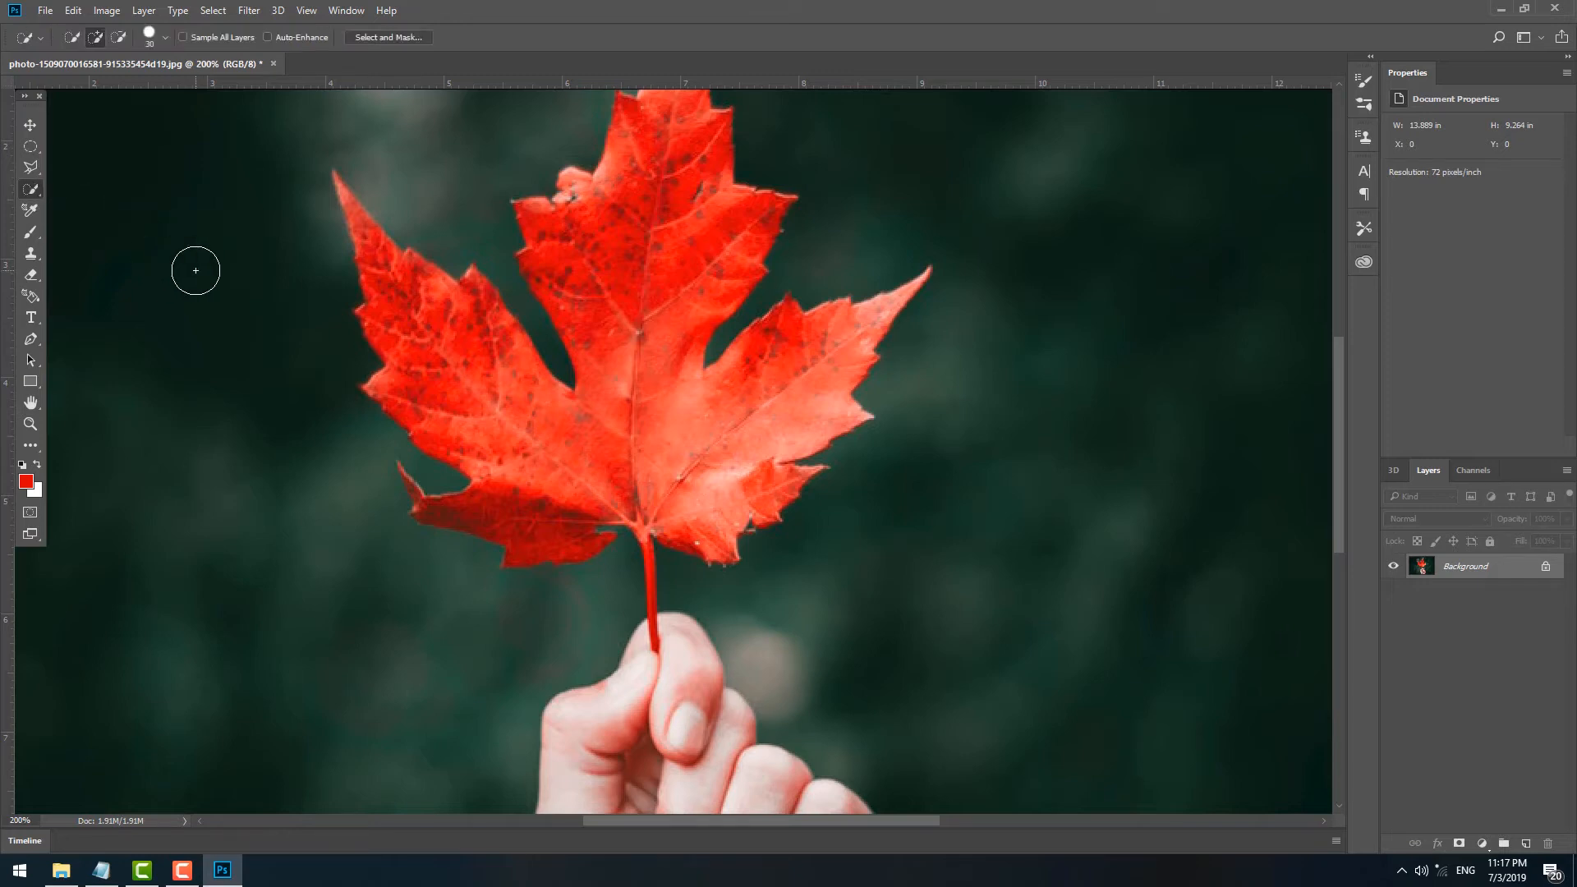
pyautogui.scroll(-2, 195, 270)
pyautogui.scroll(1, 328, 366)
pyautogui.moveTo(427, 622)
pyautogui.mouseDown()
pyautogui.moveTo(329, 502)
pyautogui.moveTo(367, 456)
pyautogui.mouseUp()
pyautogui.moveTo(569, 252)
pyautogui.mouseDown()
pyautogui.moveTo(700, 190)
pyautogui.moveTo(1052, 409)
pyautogui.mouseUp()
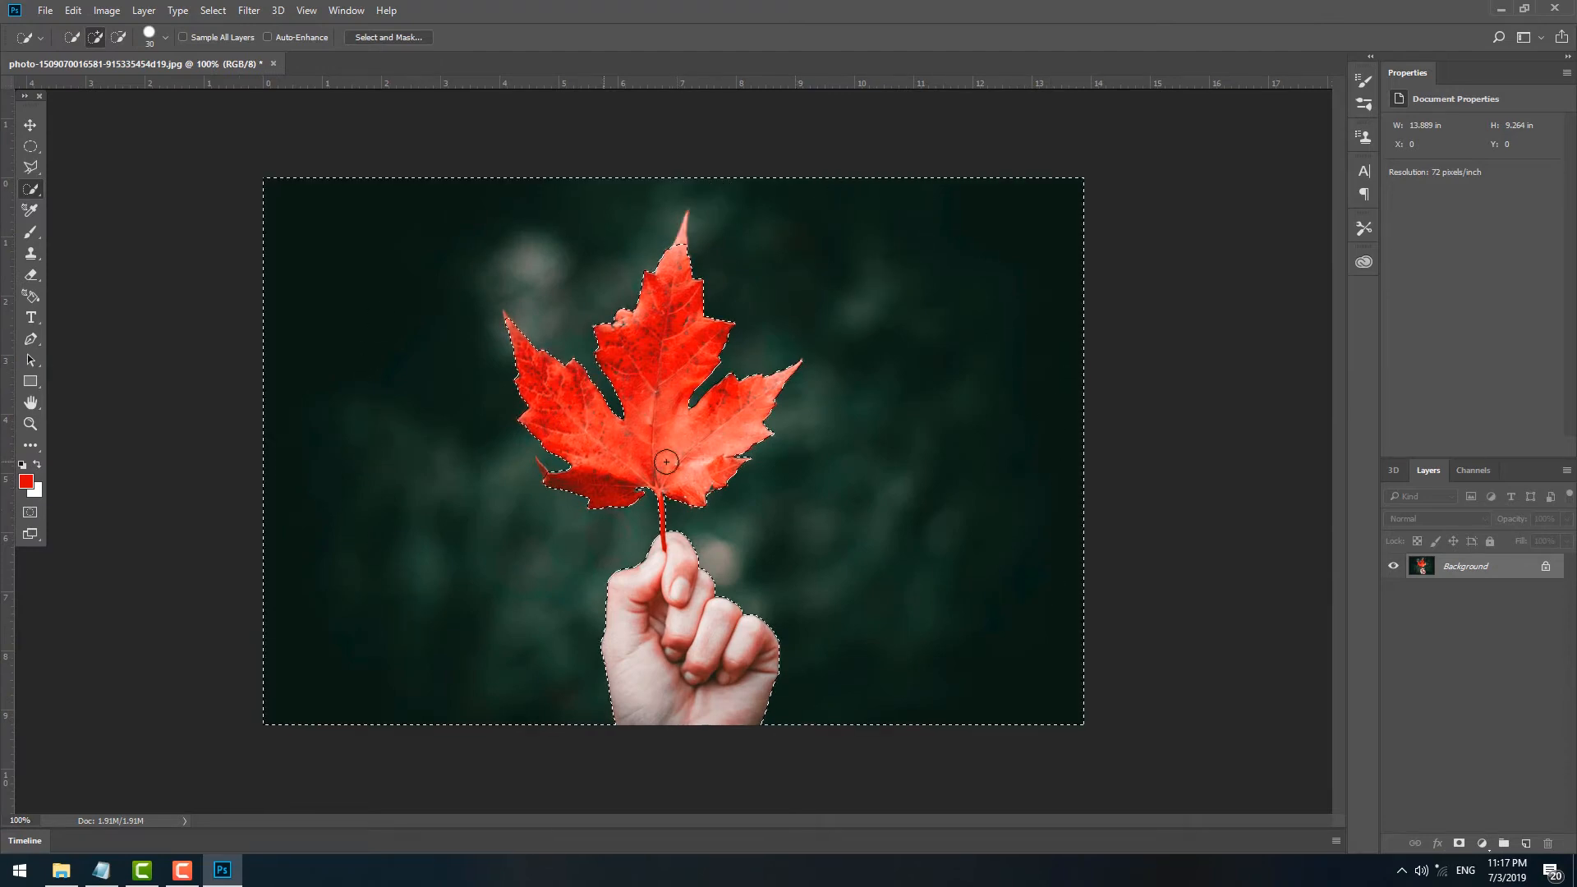
pyautogui.click(29, 125)
pyautogui.moveTo(375, 249); pyautogui.dragTo(487, 408)
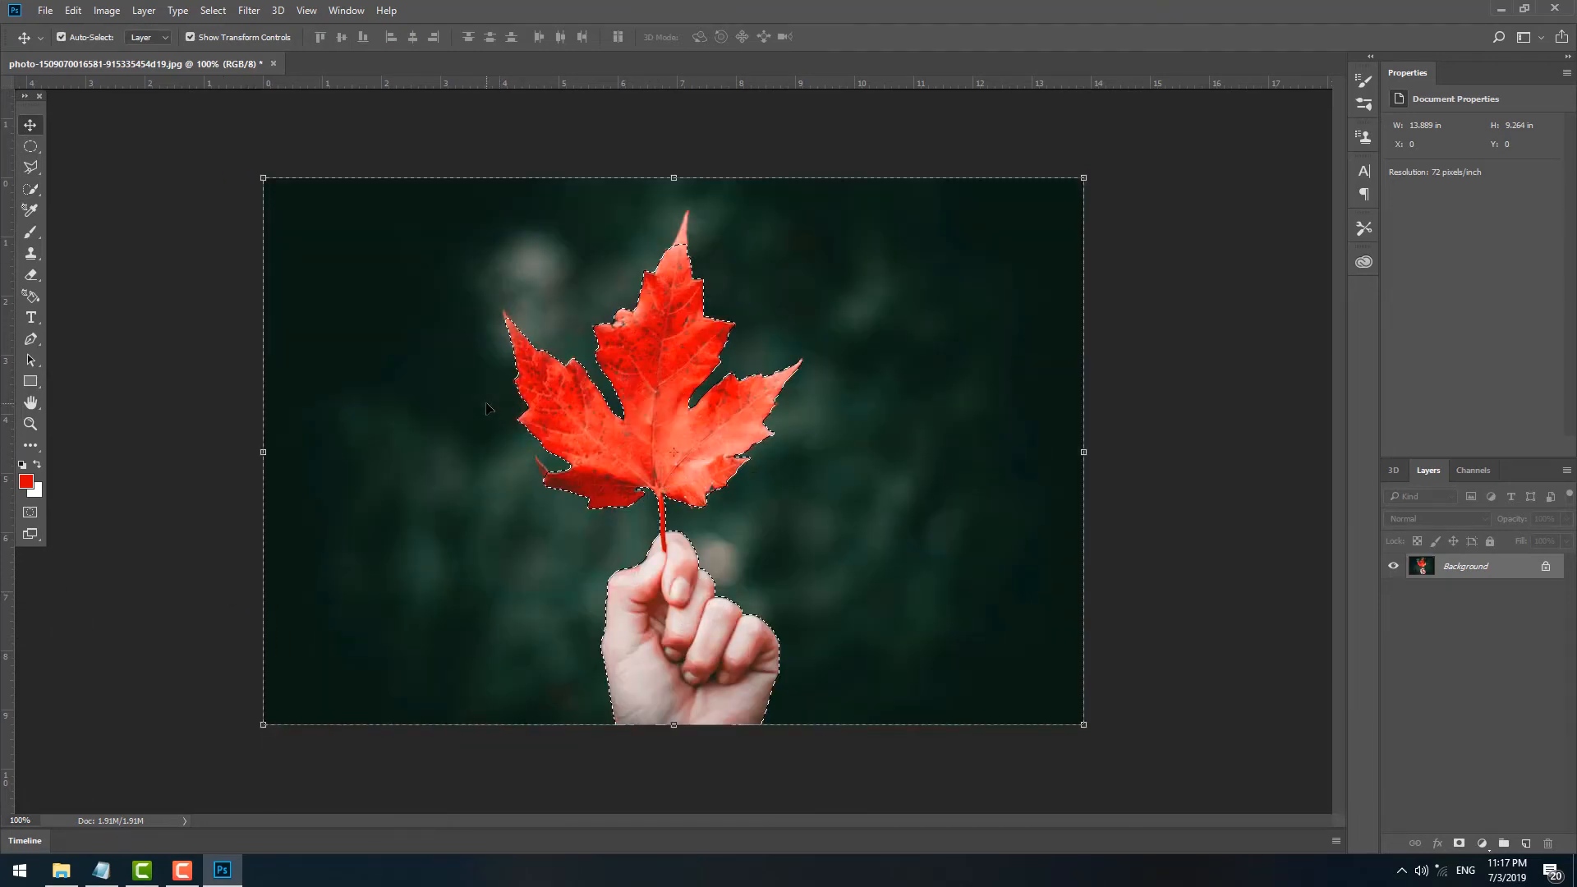
# - Clear the background selection and sample several areas of the fingers with the Magic Wand tool
pyautogui.click(31, 189)
pyautogui.rightClick(25, 195)
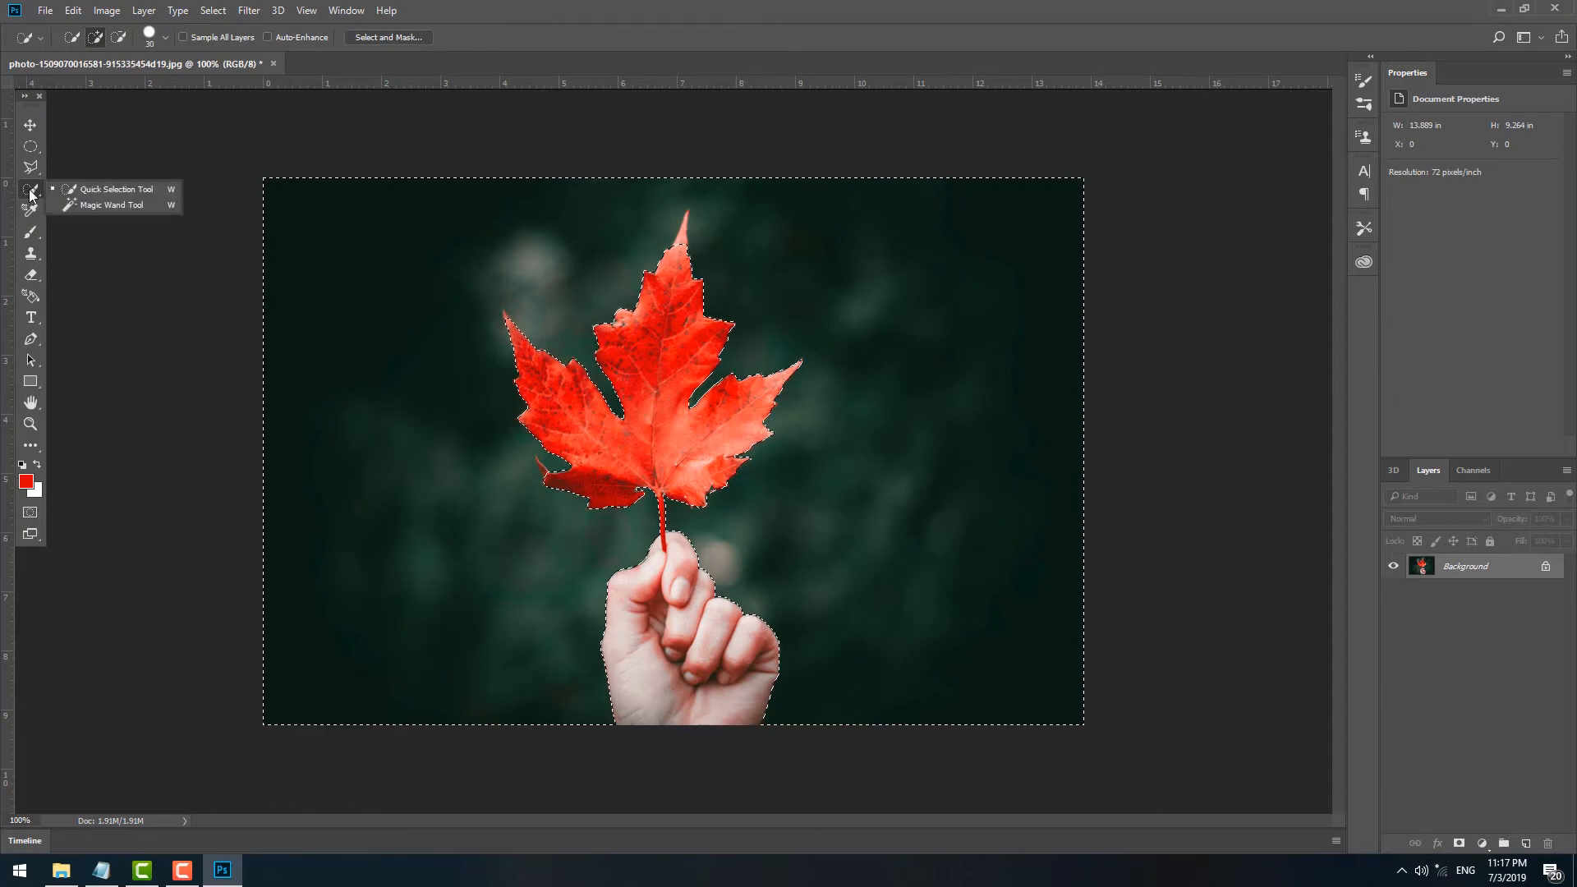
pyautogui.click(81, 212)
pyautogui.hotkey('ctrl', 'd')
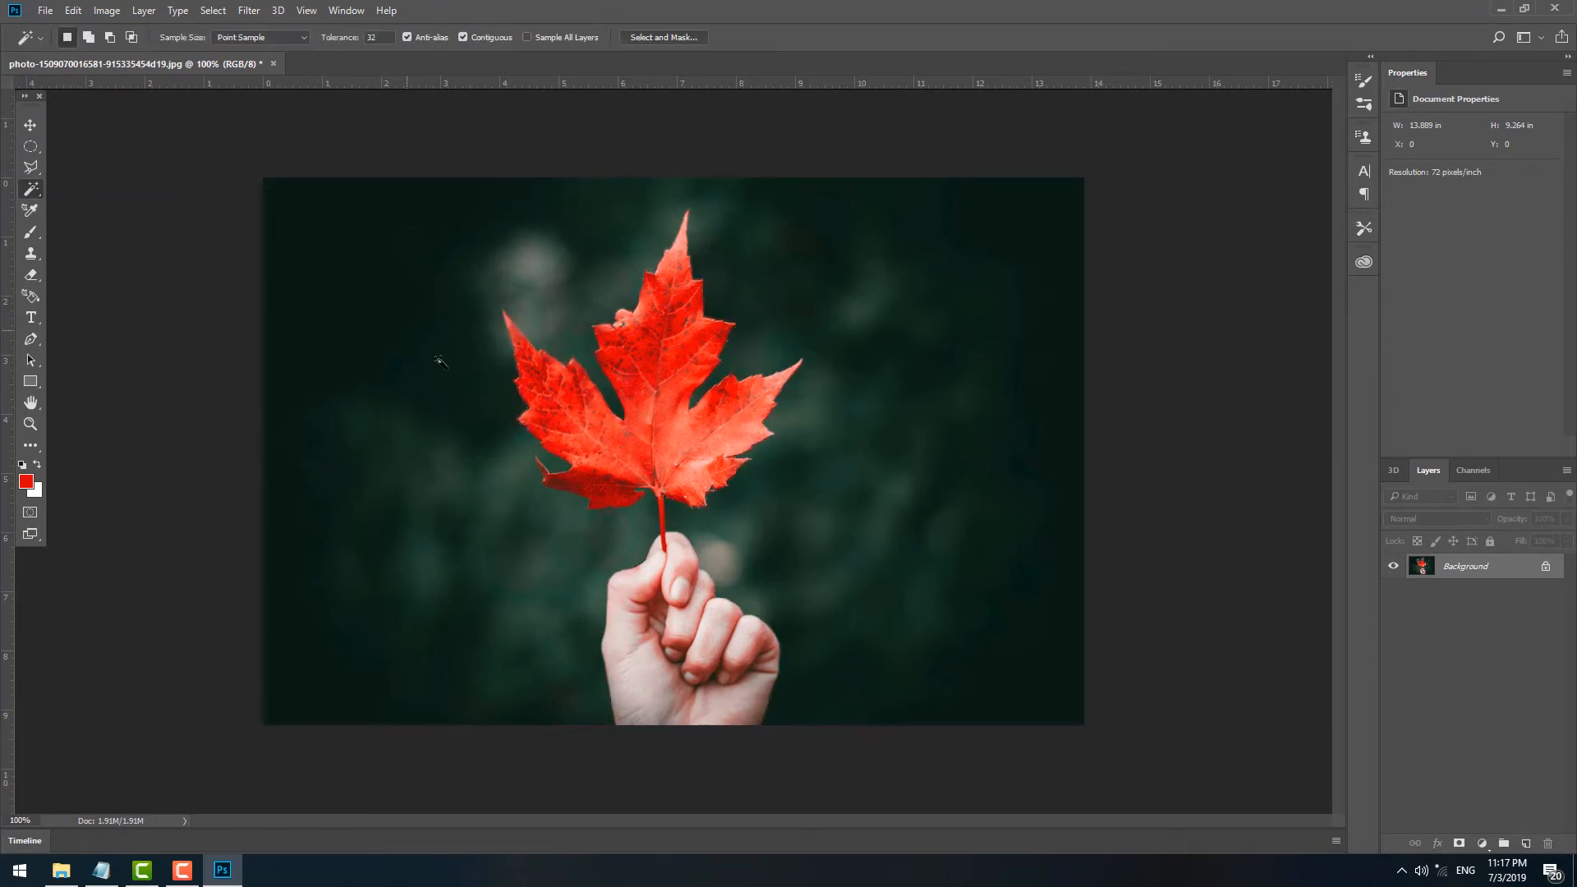
pyautogui.click(635, 609)
pyautogui.click(675, 609)
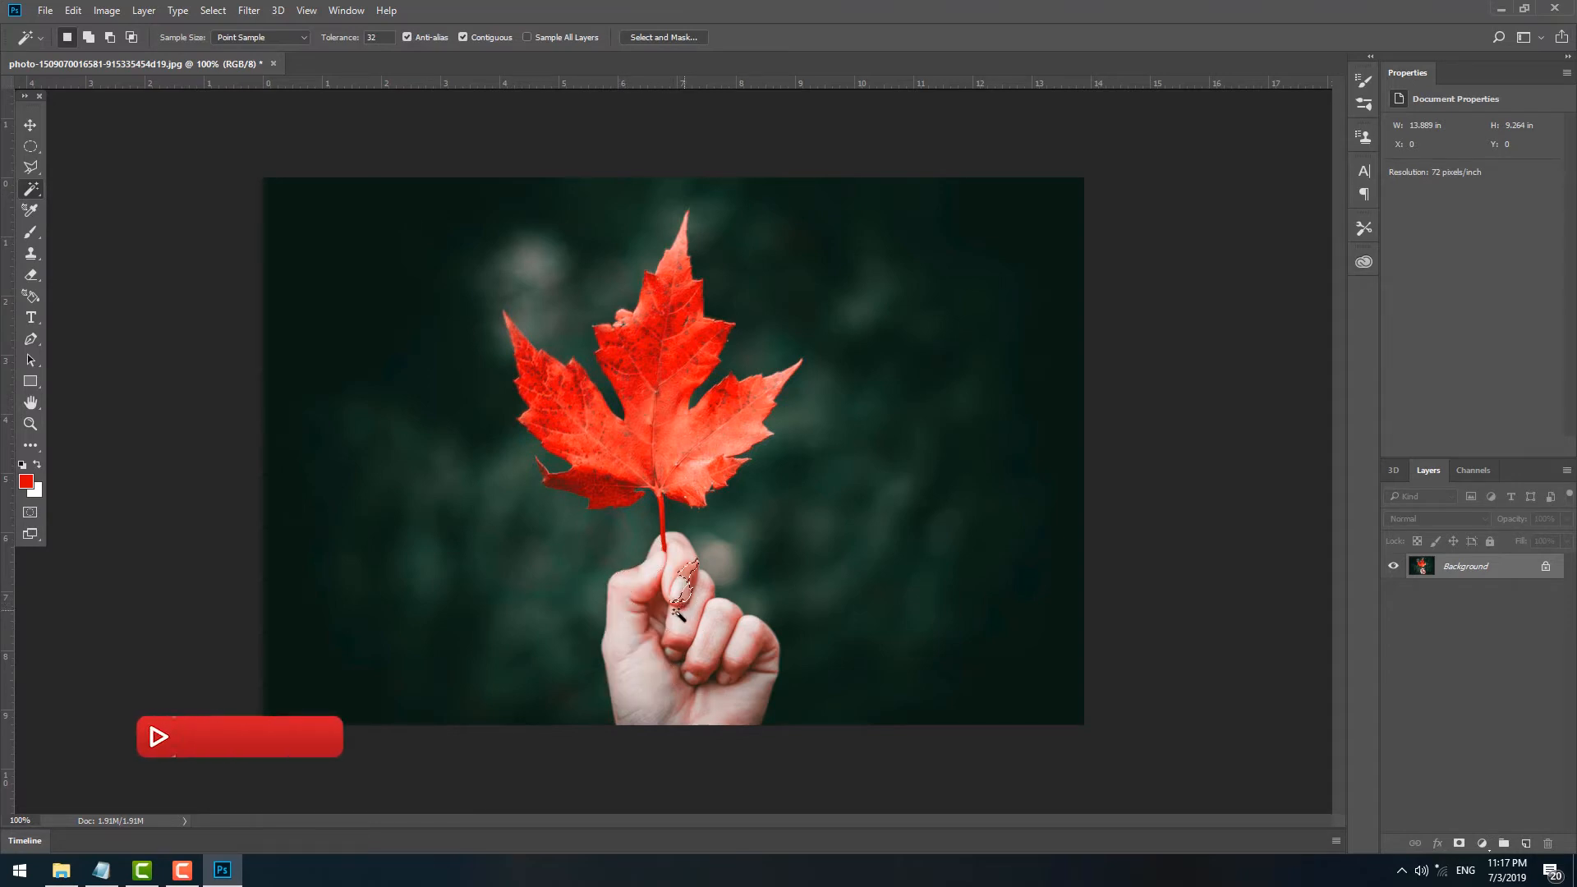
pyautogui.click(675, 593)
pyautogui.click(682, 584)
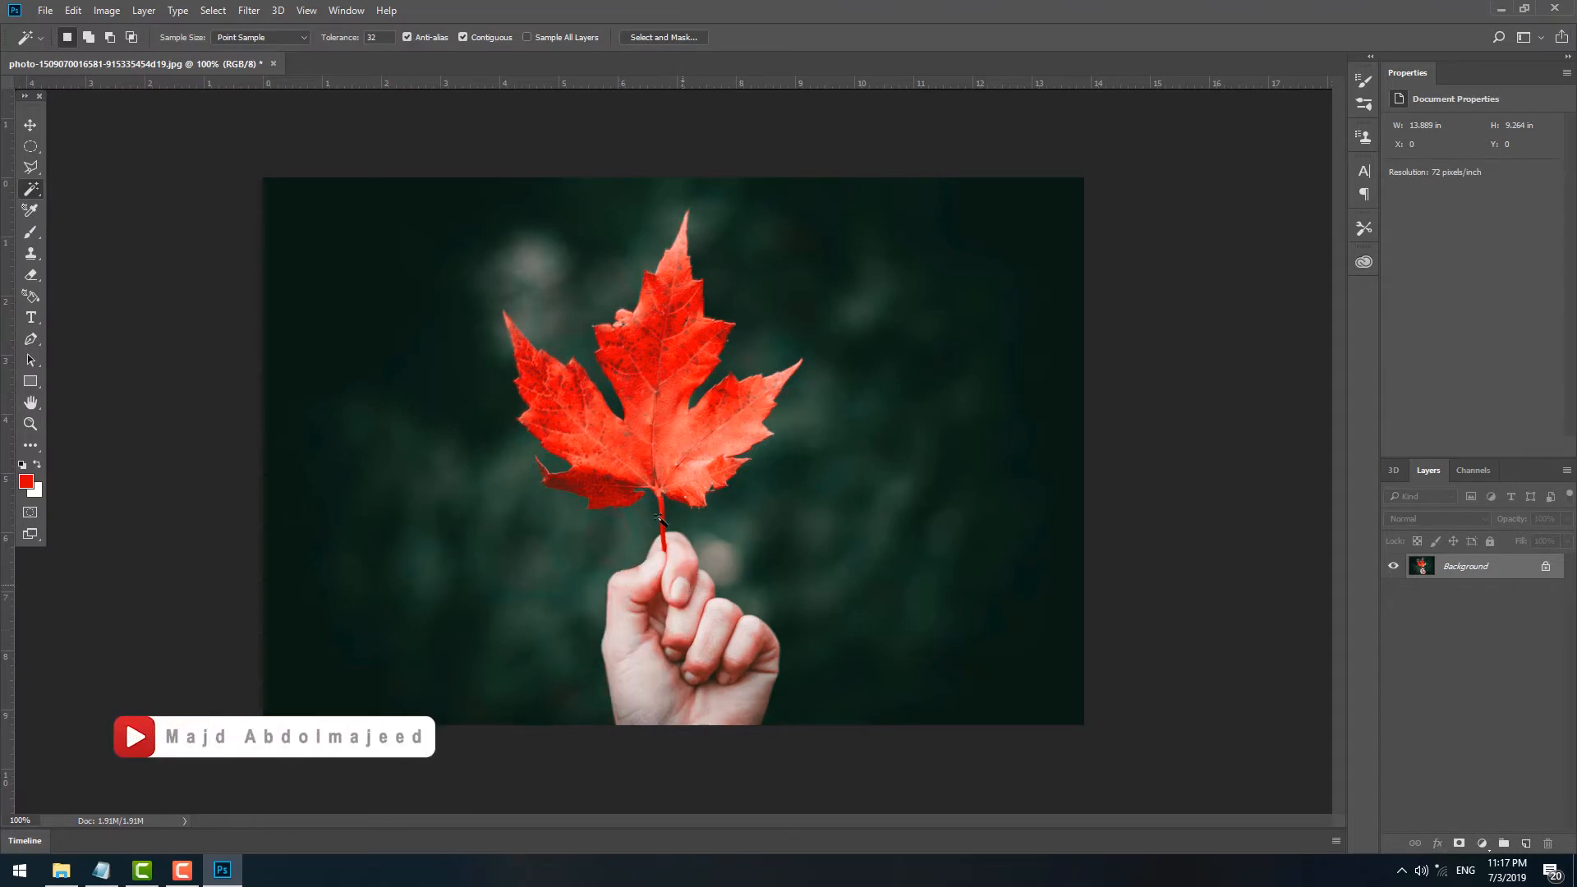
# - Select similar red pixels on the leaf with the Magic Wand tool, try to move them, and deselect
pyautogui.click(648, 394)
pyautogui.press('v')
pyautogui.moveTo(621, 420)
pyautogui.mouseDown()
pyautogui.moveTo(447, 449)
pyautogui.moveTo(201, 388)
pyautogui.moveTo(529, 444)
pyautogui.moveTo(621, 421)
pyautogui.mouseUp()
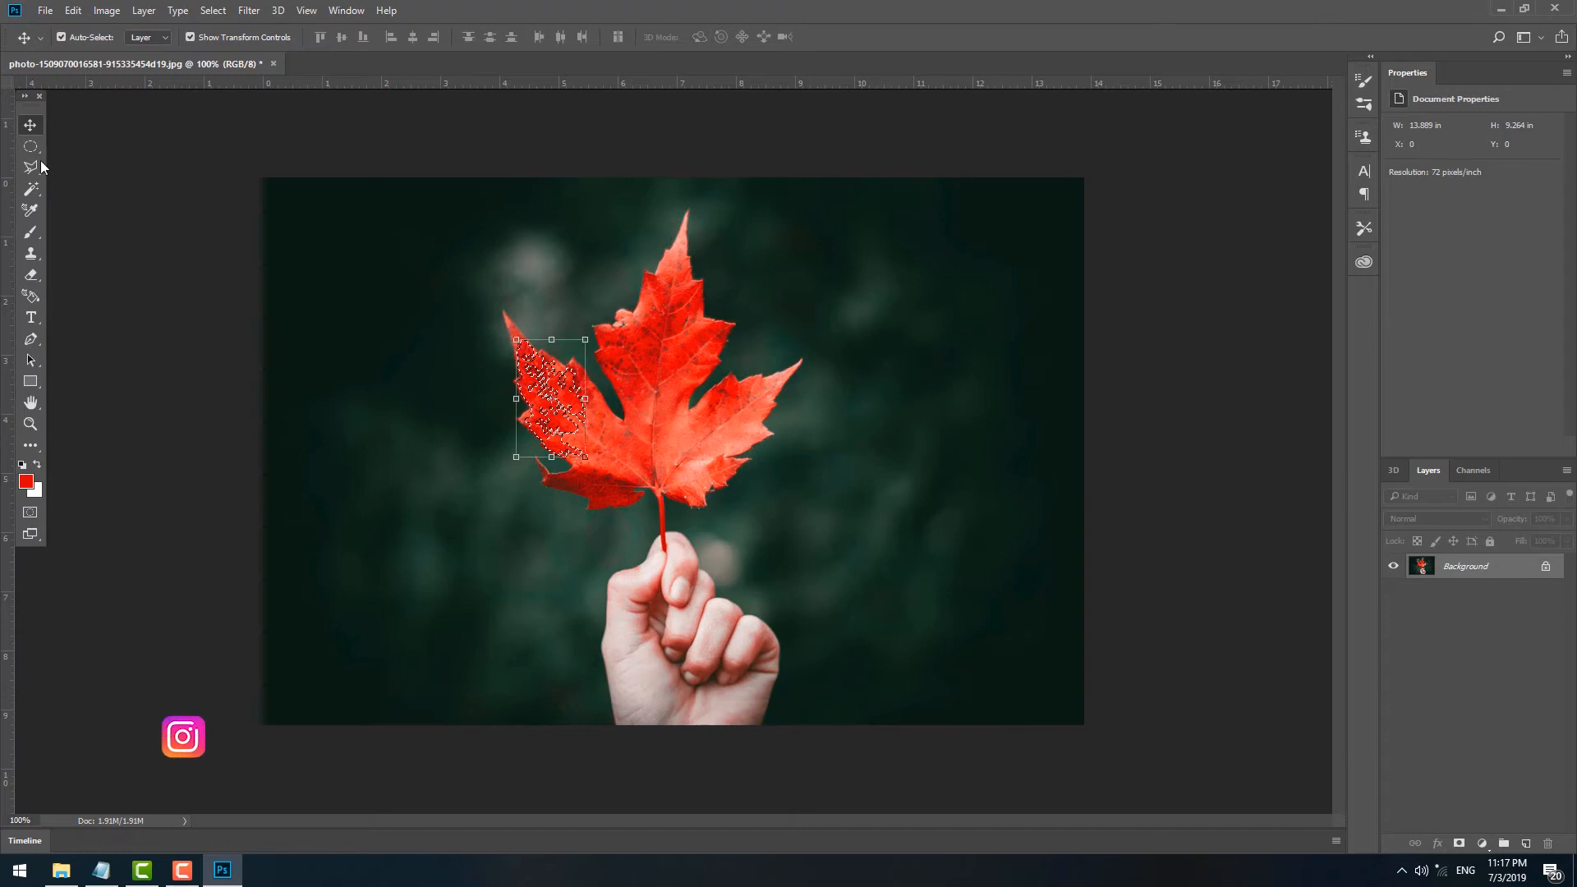
pyautogui.hotkey('ctrl', 'd')
# - Paint red test strokes across the photo with the Brush tool and undo each stroke
pyautogui.click(33, 211)
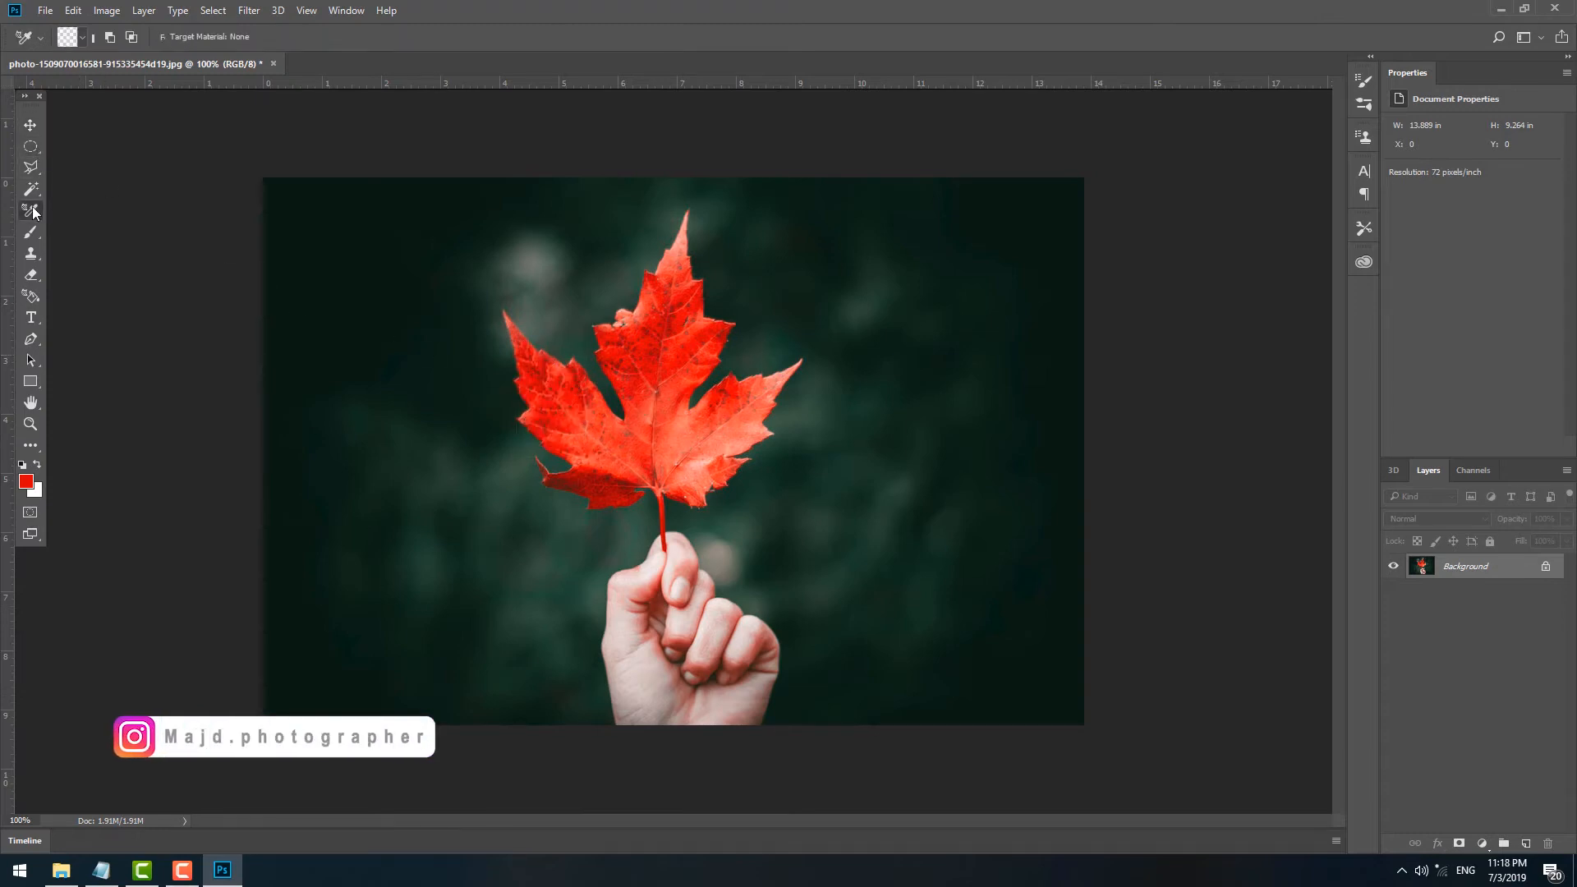
pyautogui.click(30, 234)
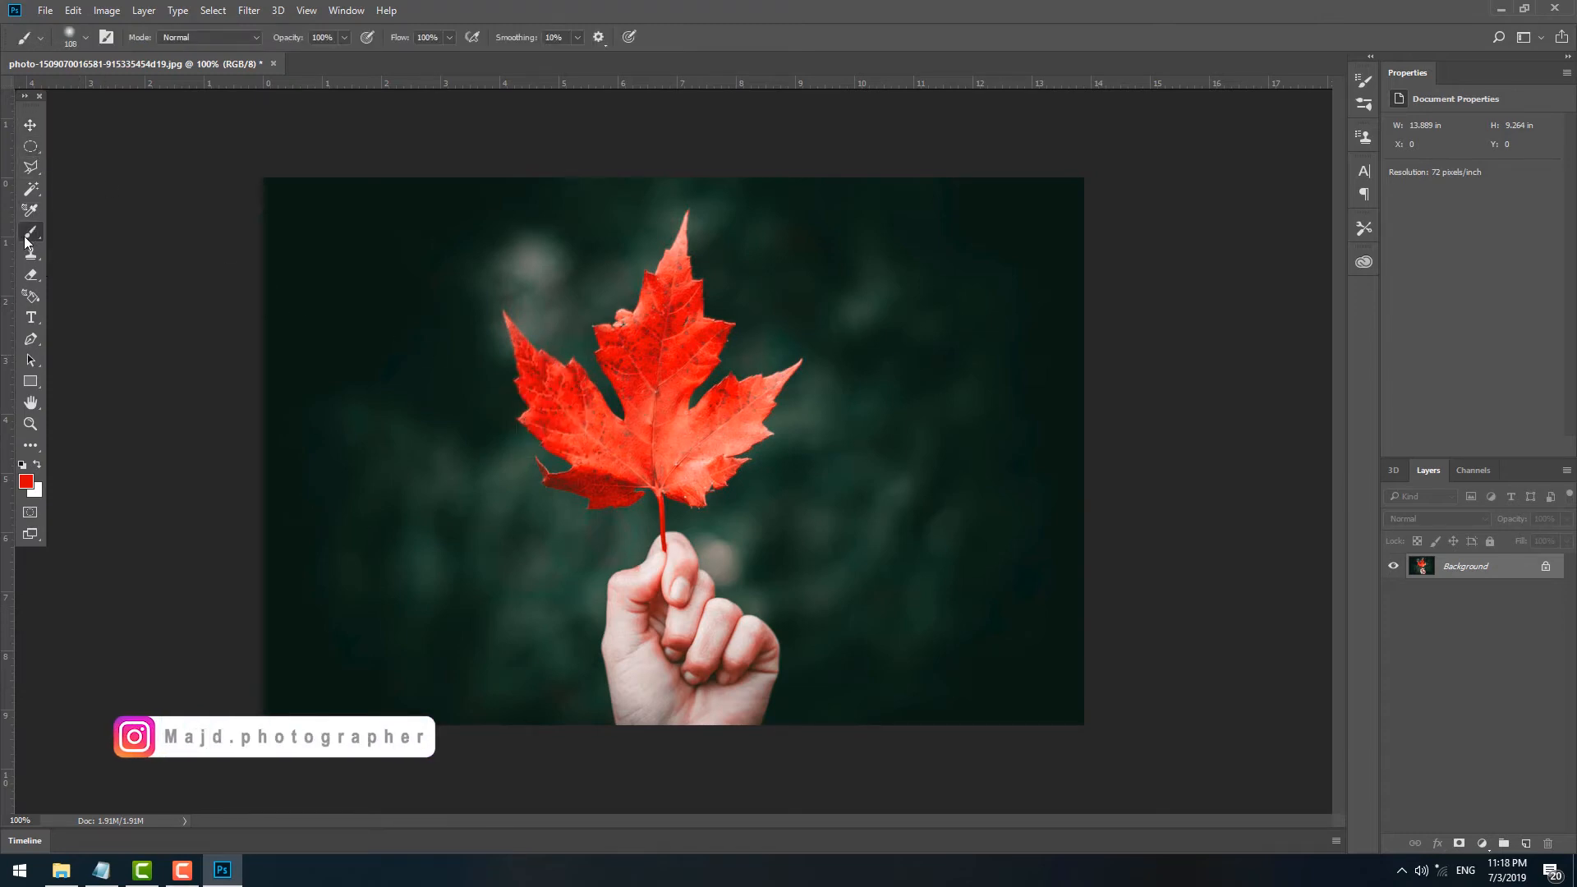
pyautogui.rightClick(31, 234)
pyautogui.click(65, 232)
pyautogui.moveTo(415, 274)
pyautogui.mouseDown()
pyautogui.moveTo(485, 478)
pyautogui.moveTo(372, 364)
pyautogui.moveTo(457, 380)
pyautogui.mouseUp()
pyautogui.hotkey('ctrl', 'z')
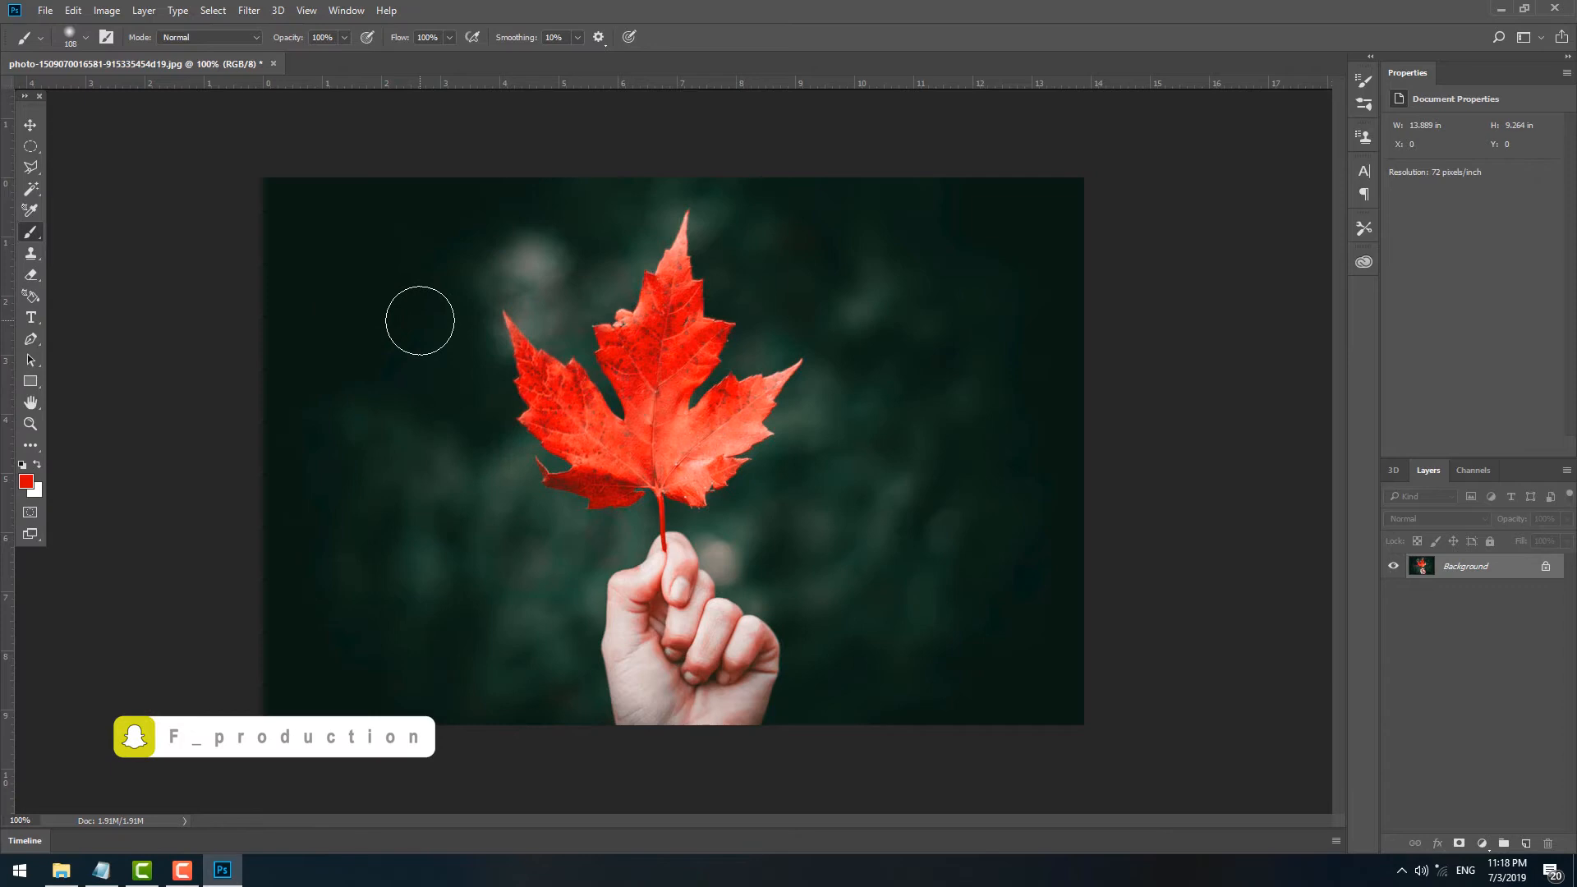
pyautogui.moveTo(401, 320)
pyautogui.mouseDown()
pyautogui.moveTo(368, 373)
pyautogui.moveTo(473, 606)
pyautogui.moveTo(678, 444)
pyautogui.moveTo(913, 537)
pyautogui.moveTo(978, 500)
pyautogui.mouseUp()
pyautogui.hotkey('ctrl', 'z')
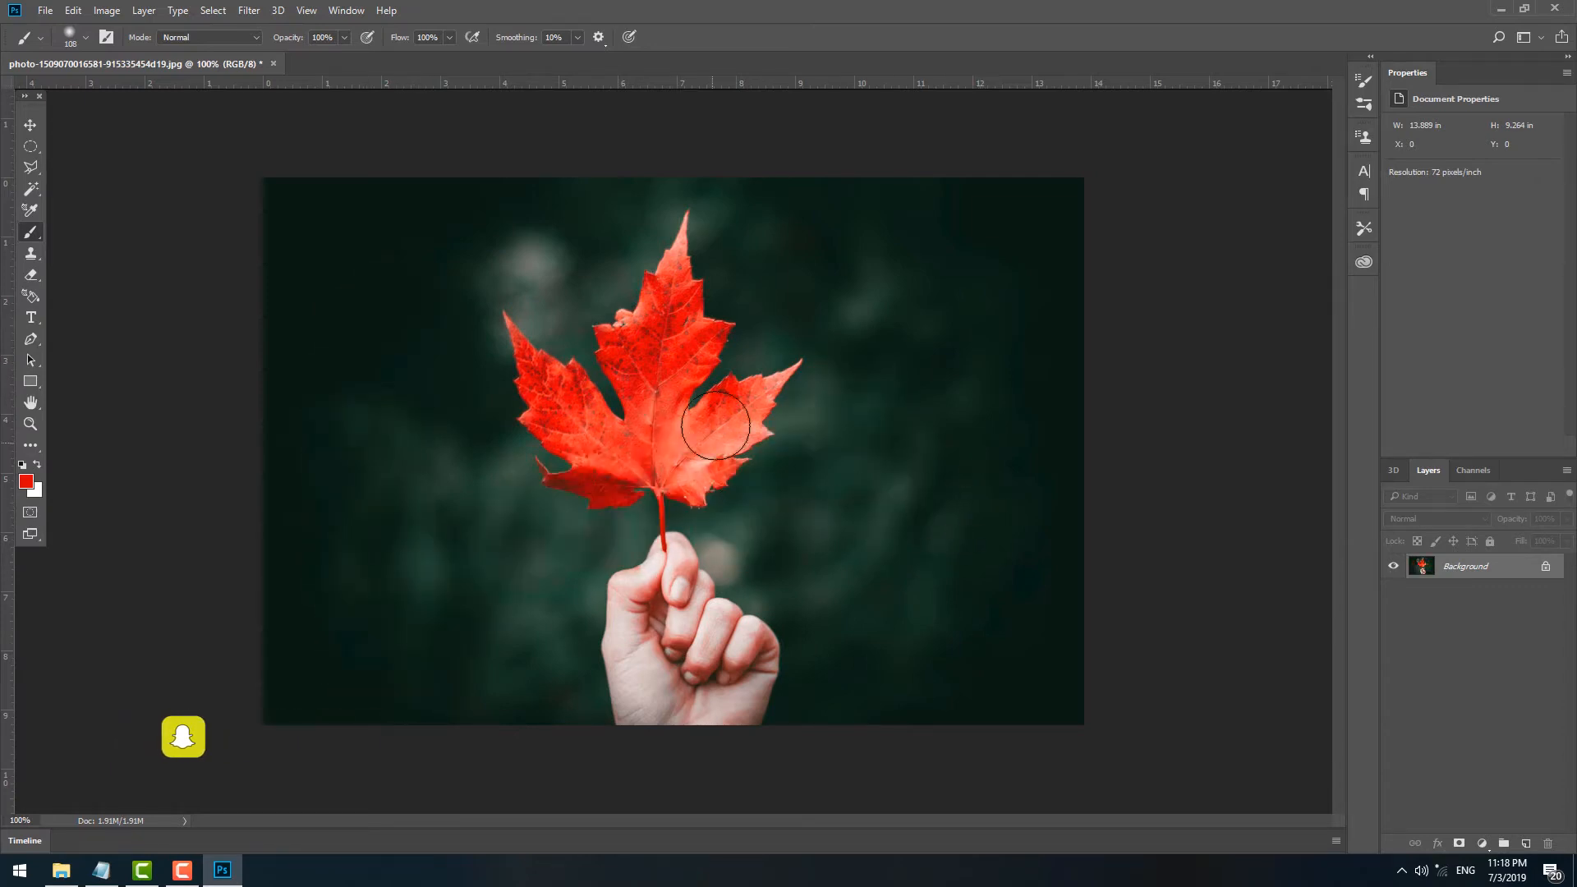
# - Enlarge the soft round brush to 448 px, dab it on the dark background, and undo the red dab
pyautogui.rightClick(873, 460)
pyautogui.moveTo(873, 450)
pyautogui.mouseDown()
pyautogui.moveTo(902, 443)
pyautogui.moveTo(889, 450)
pyautogui.mouseUp()
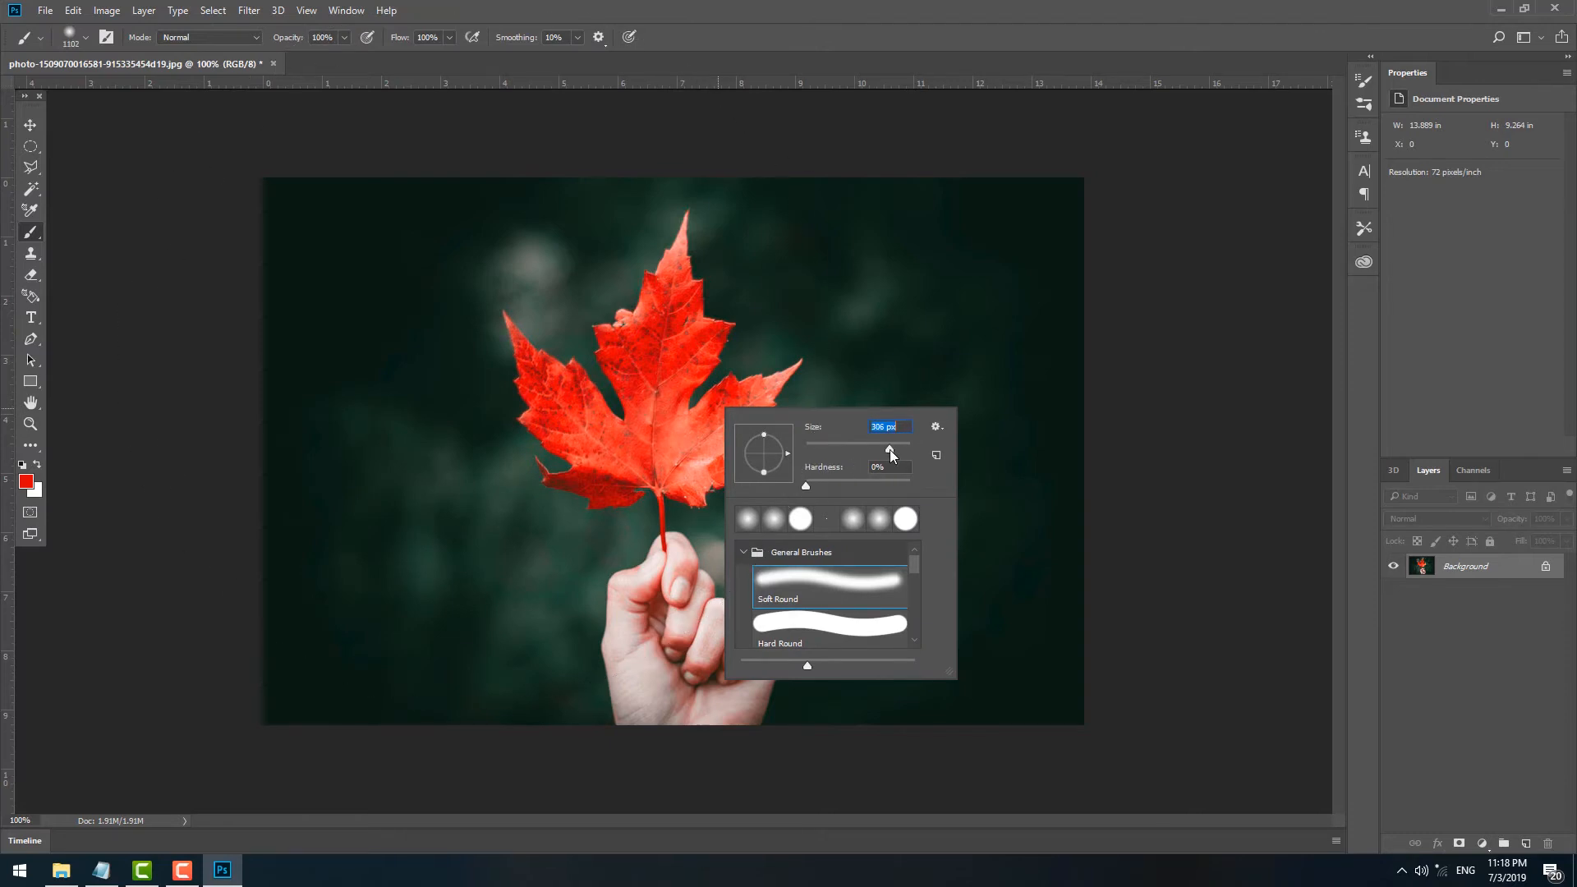
pyautogui.click(897, 449)
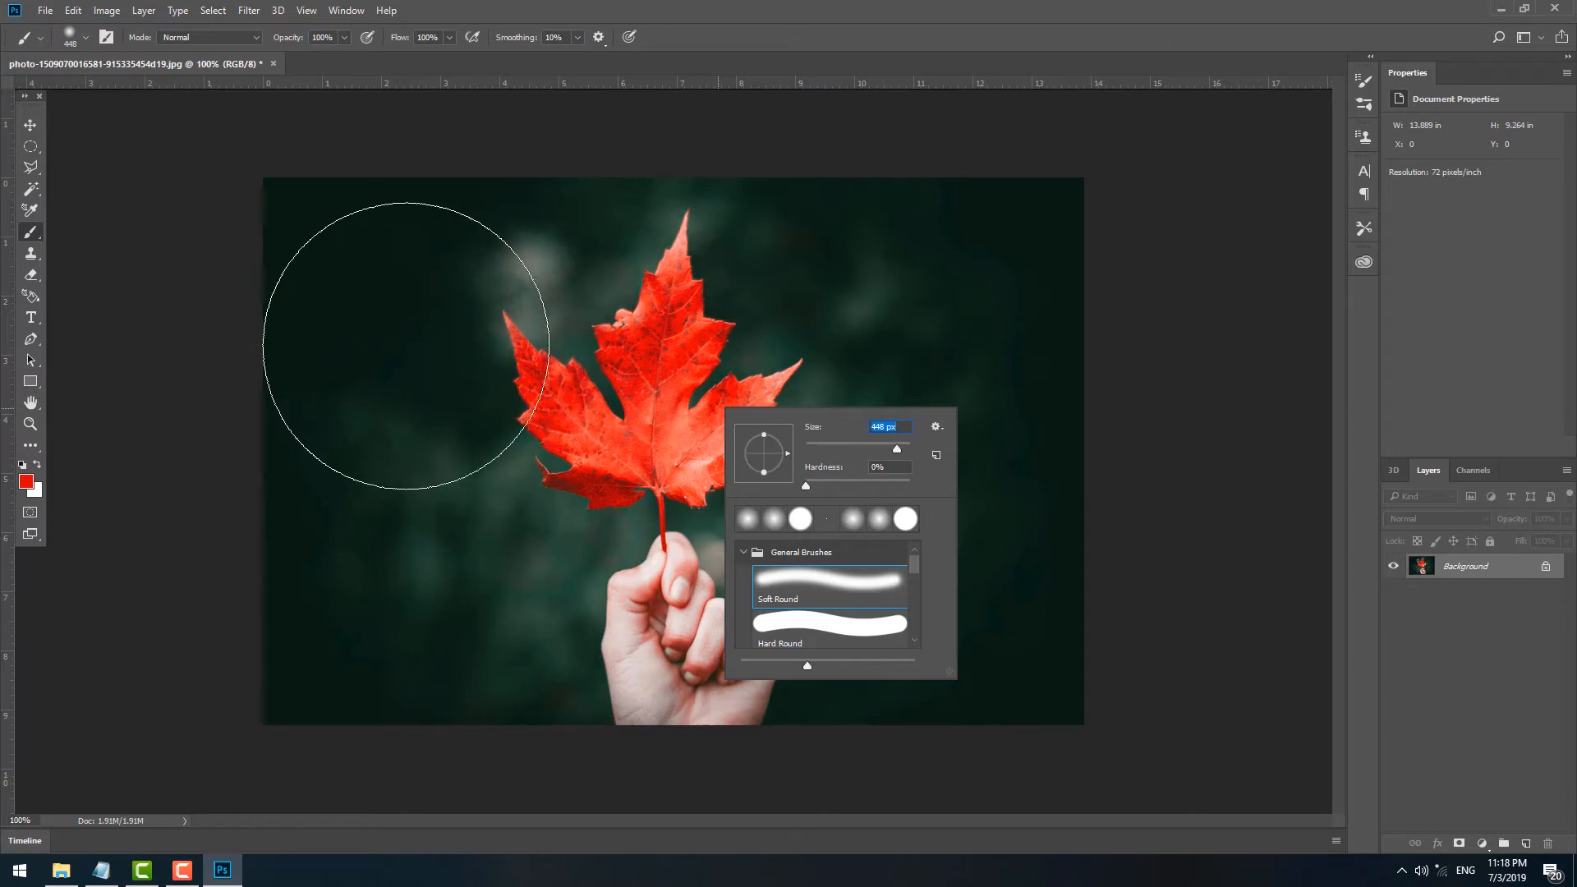
pyautogui.click(394, 329)
pyautogui.hotkey('ctrl', 'z')
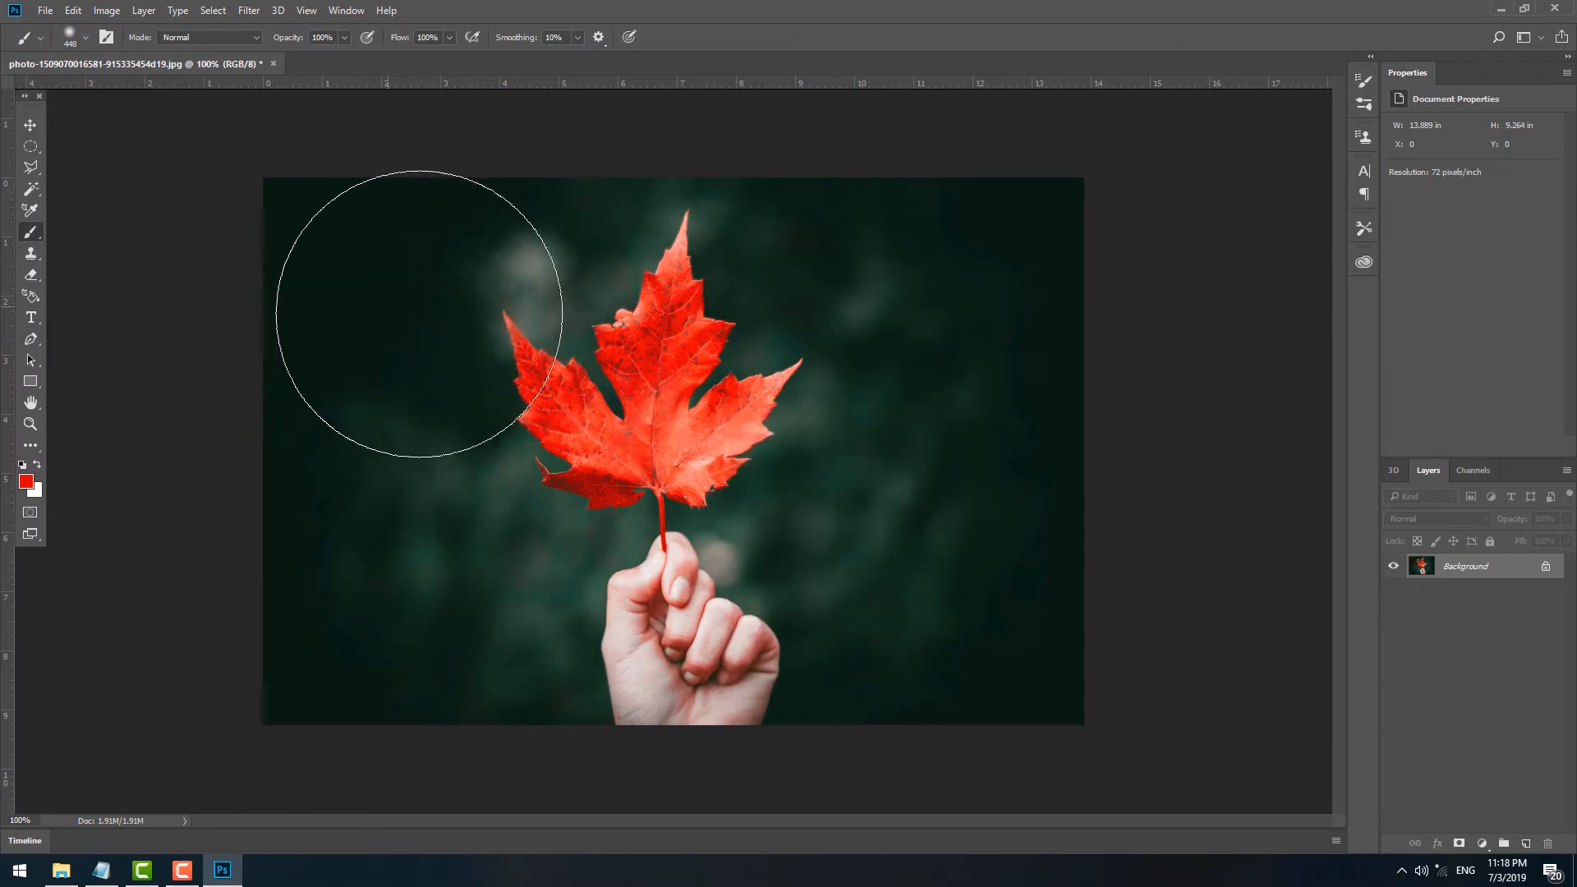
pyautogui.click(404, 308)
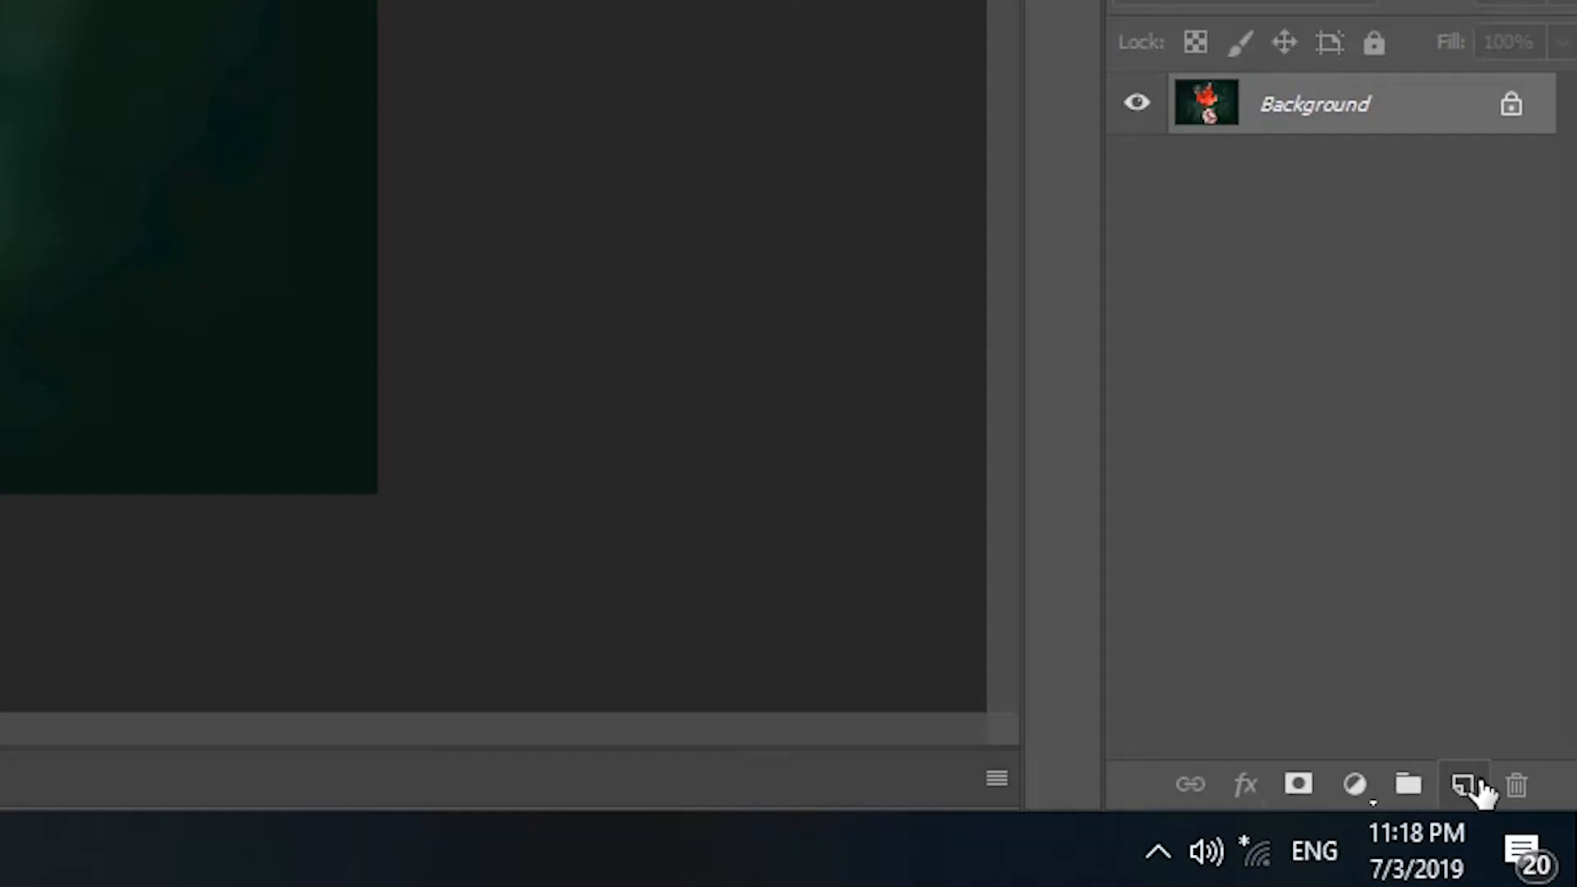
# - Paint a soft red spot on a new layer beside the leaf and enlarge it to about 10.61 by 9.42 in
pyautogui.click(1479, 793)
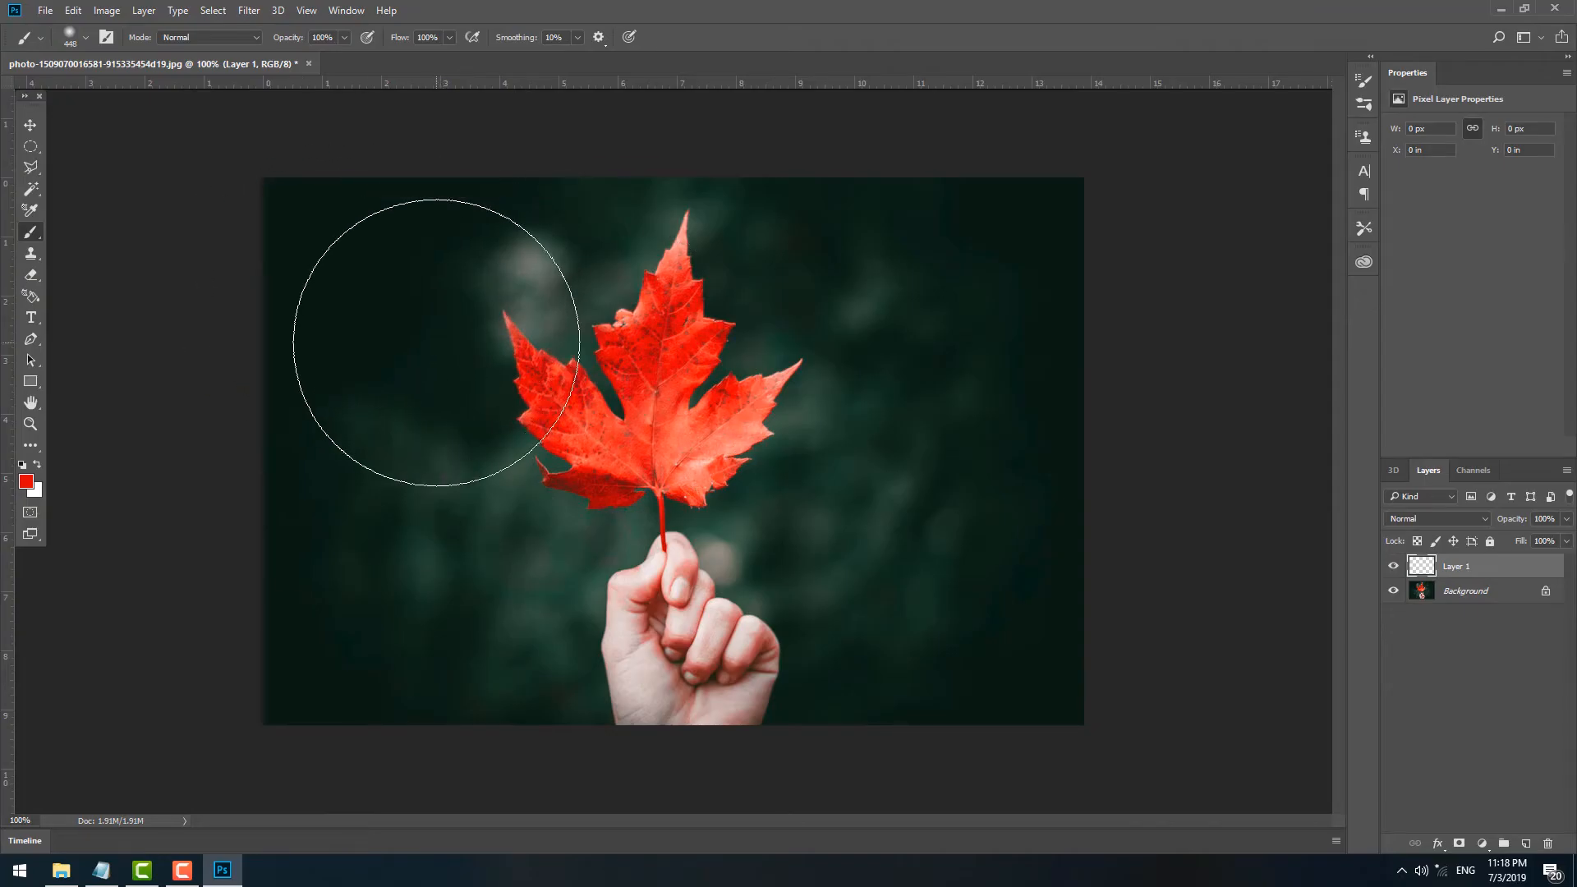
pyautogui.click(448, 353)
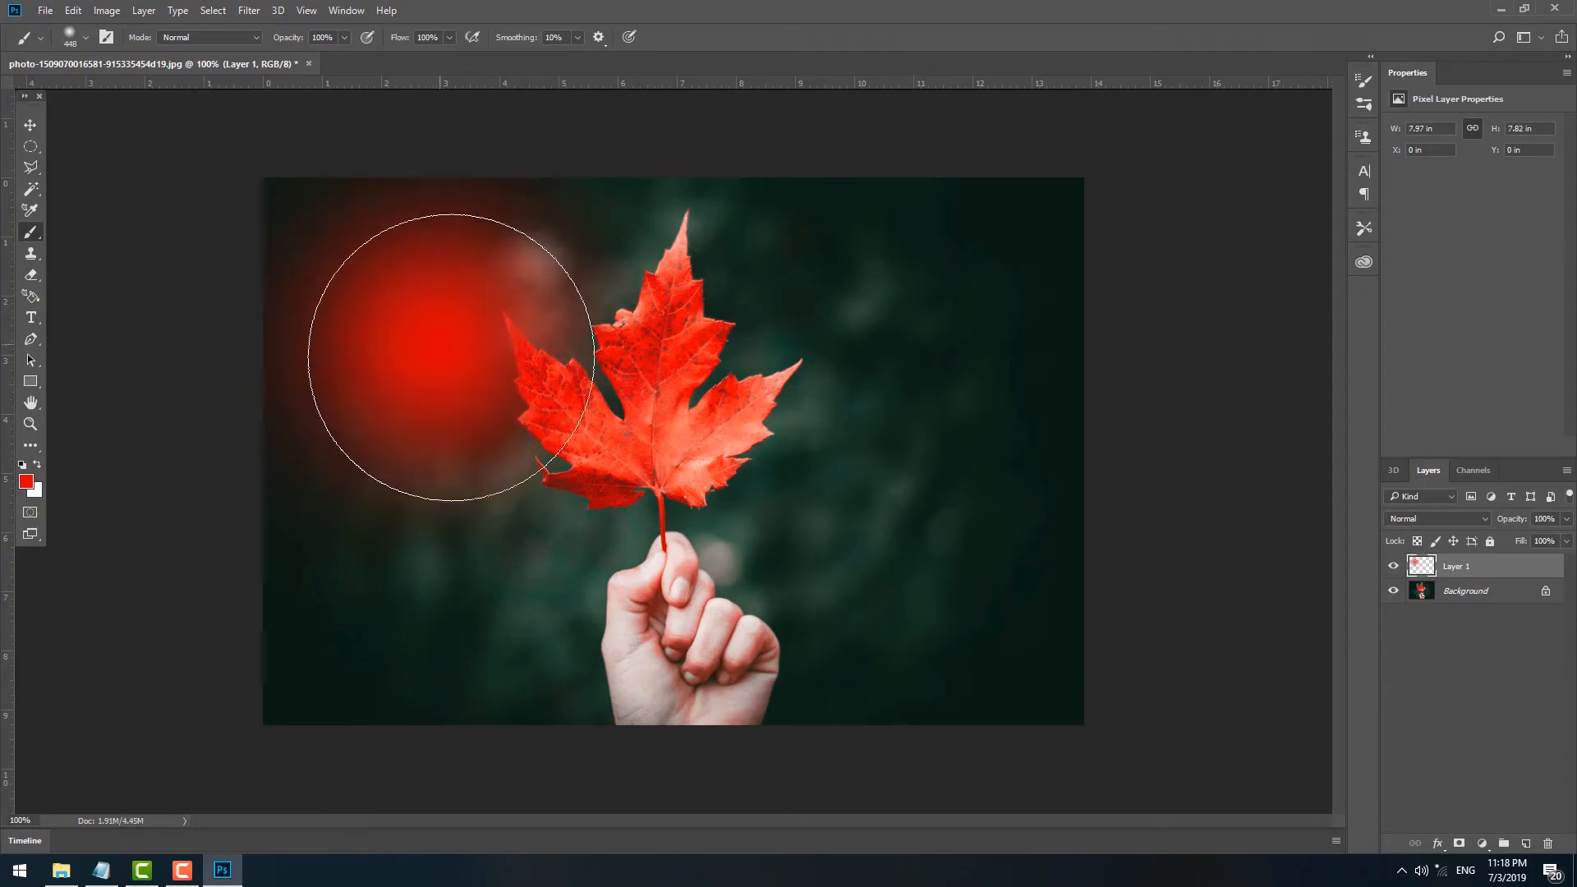
pyautogui.click(31, 125)
pyautogui.moveTo(411, 298); pyautogui.dragTo(527, 402)
pyautogui.moveTo(848, 281); pyautogui.dragTo(687, 289)
pyautogui.press('Return')
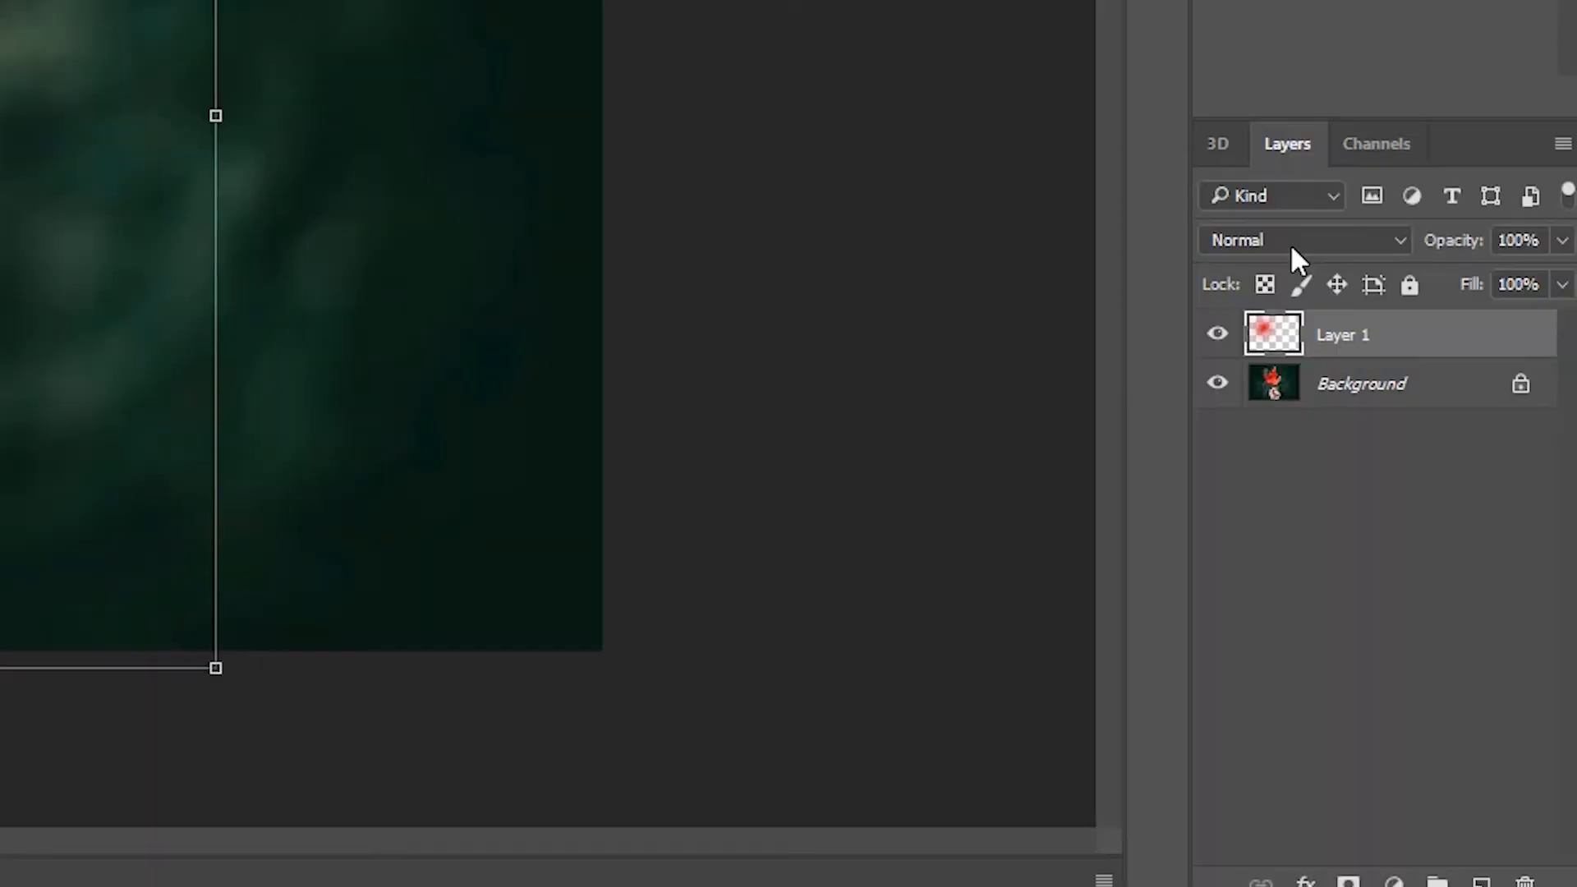
# - Fade the red spot's layer to 0% opacity and bring it back to 100%
pyautogui.click(1406, 519)
pyautogui.click(1488, 512)
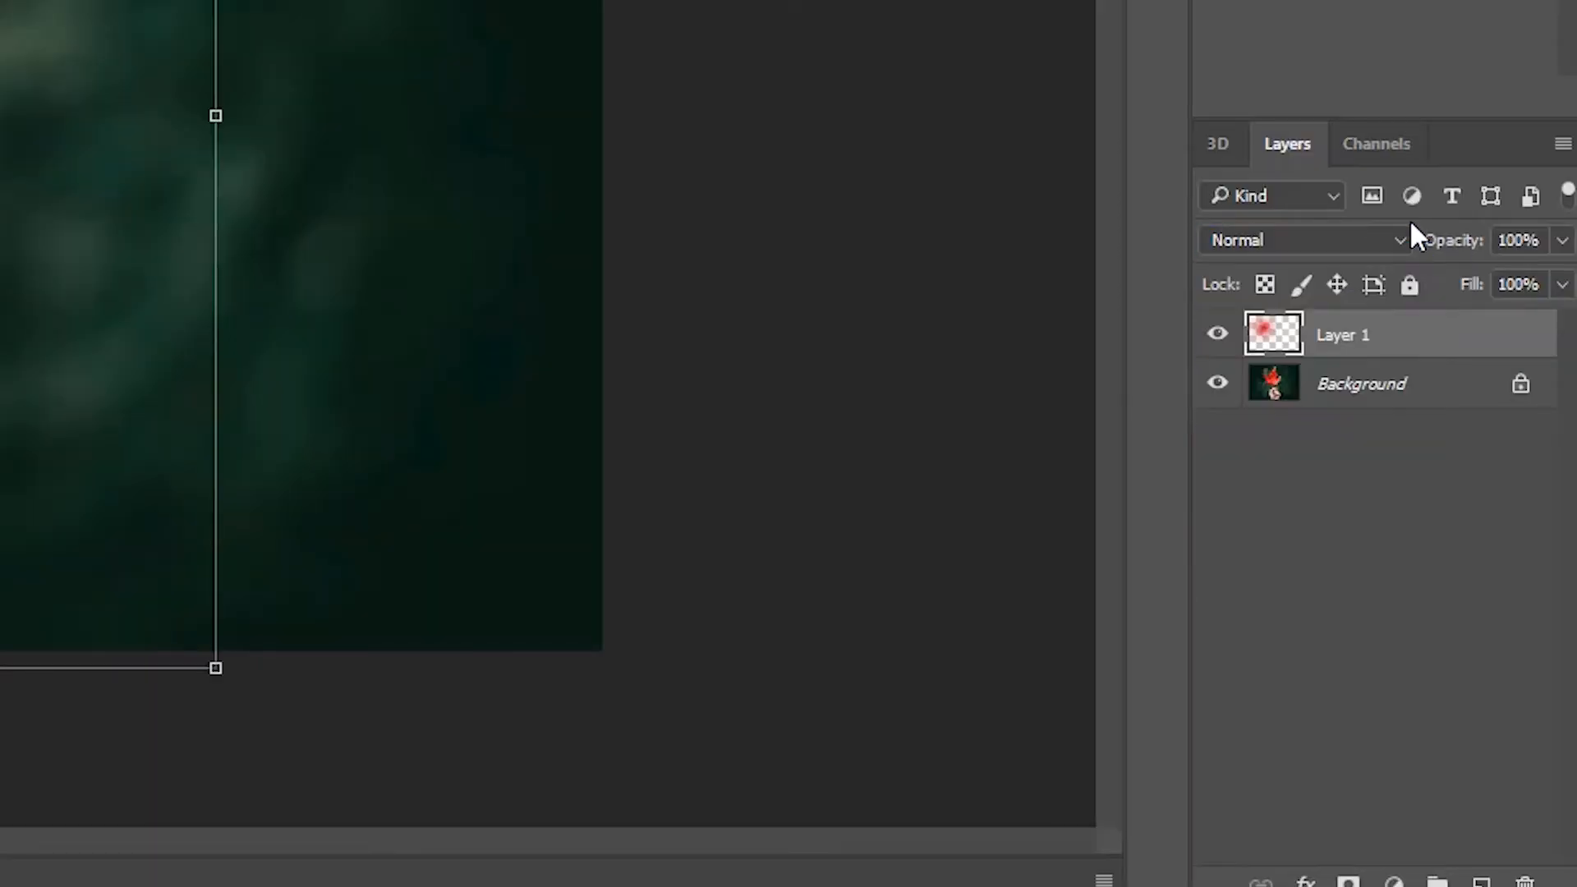
pyautogui.click(1561, 242)
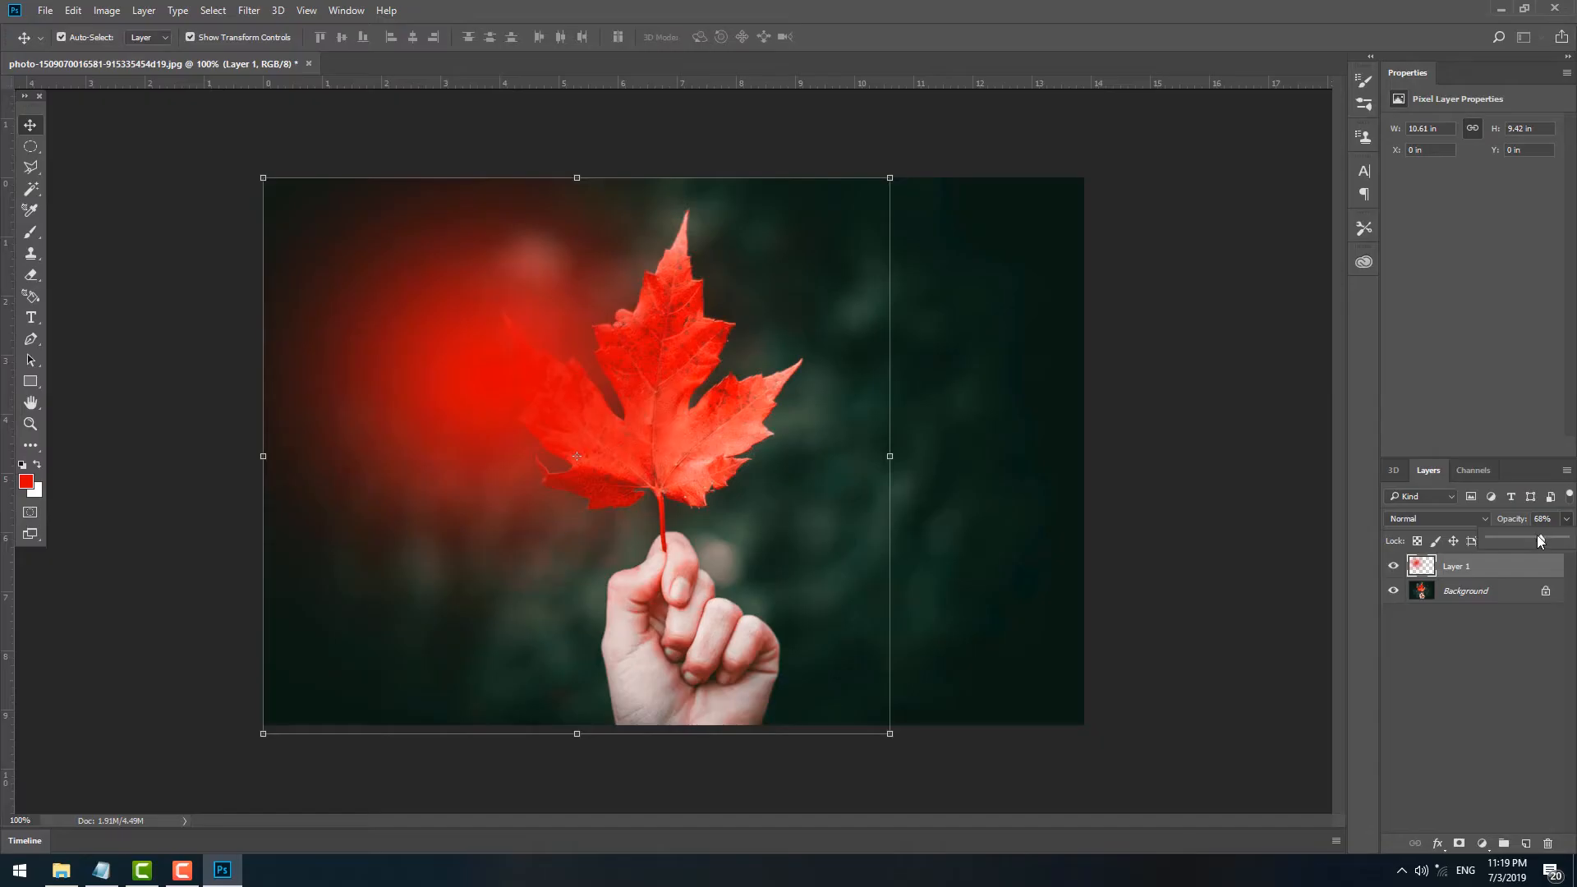
pyautogui.moveTo(1520, 282); pyautogui.dragTo(1401, 277)
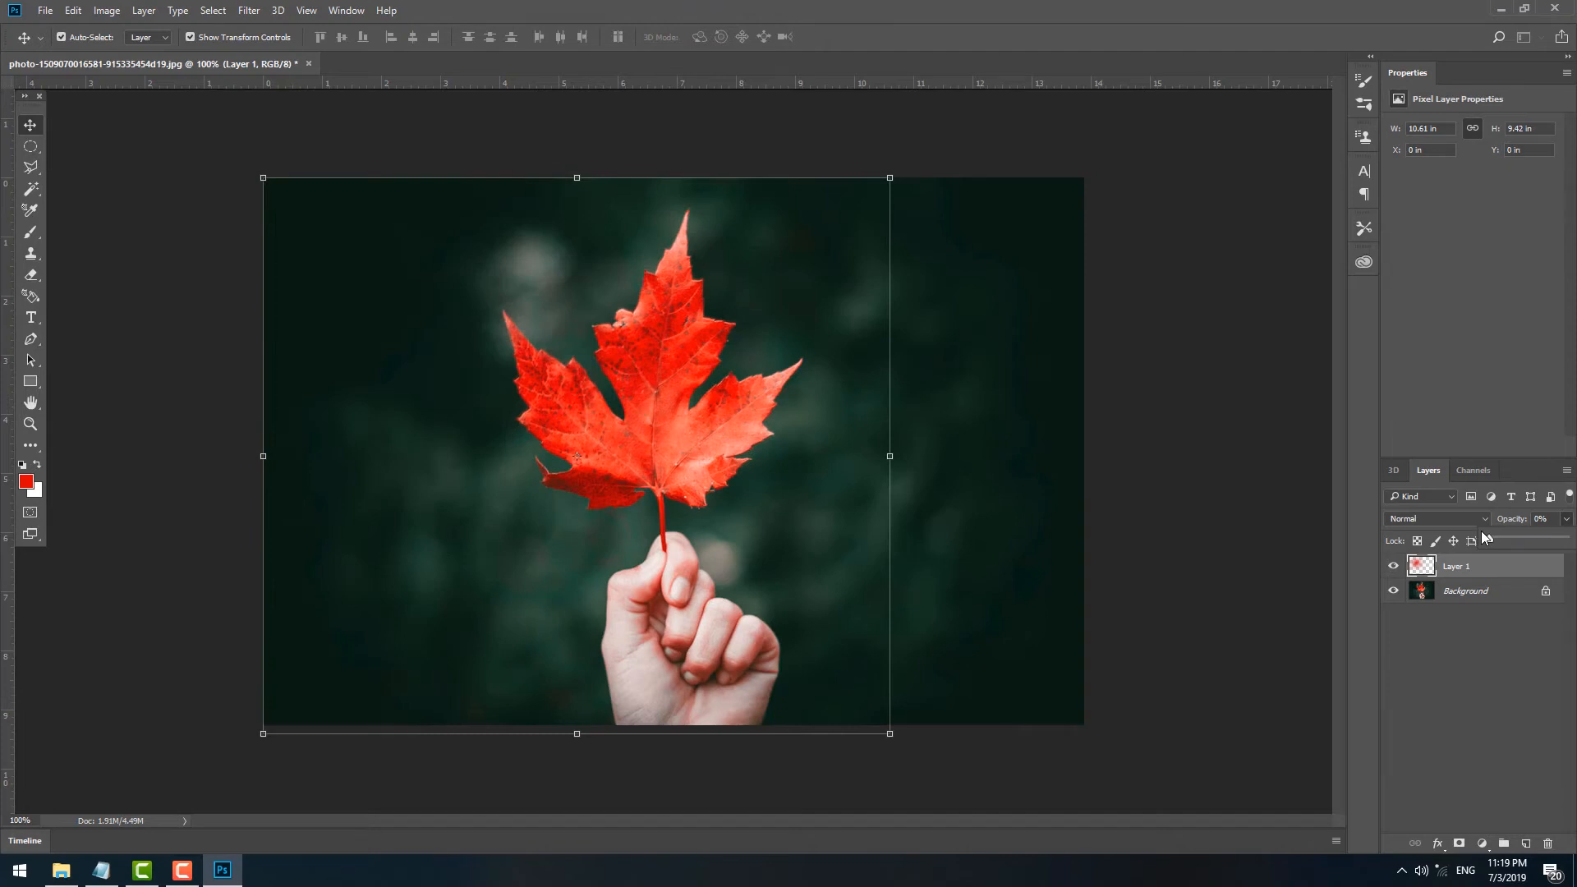
pyautogui.moveTo(1542, 537); pyautogui.dragTo(1558, 540)
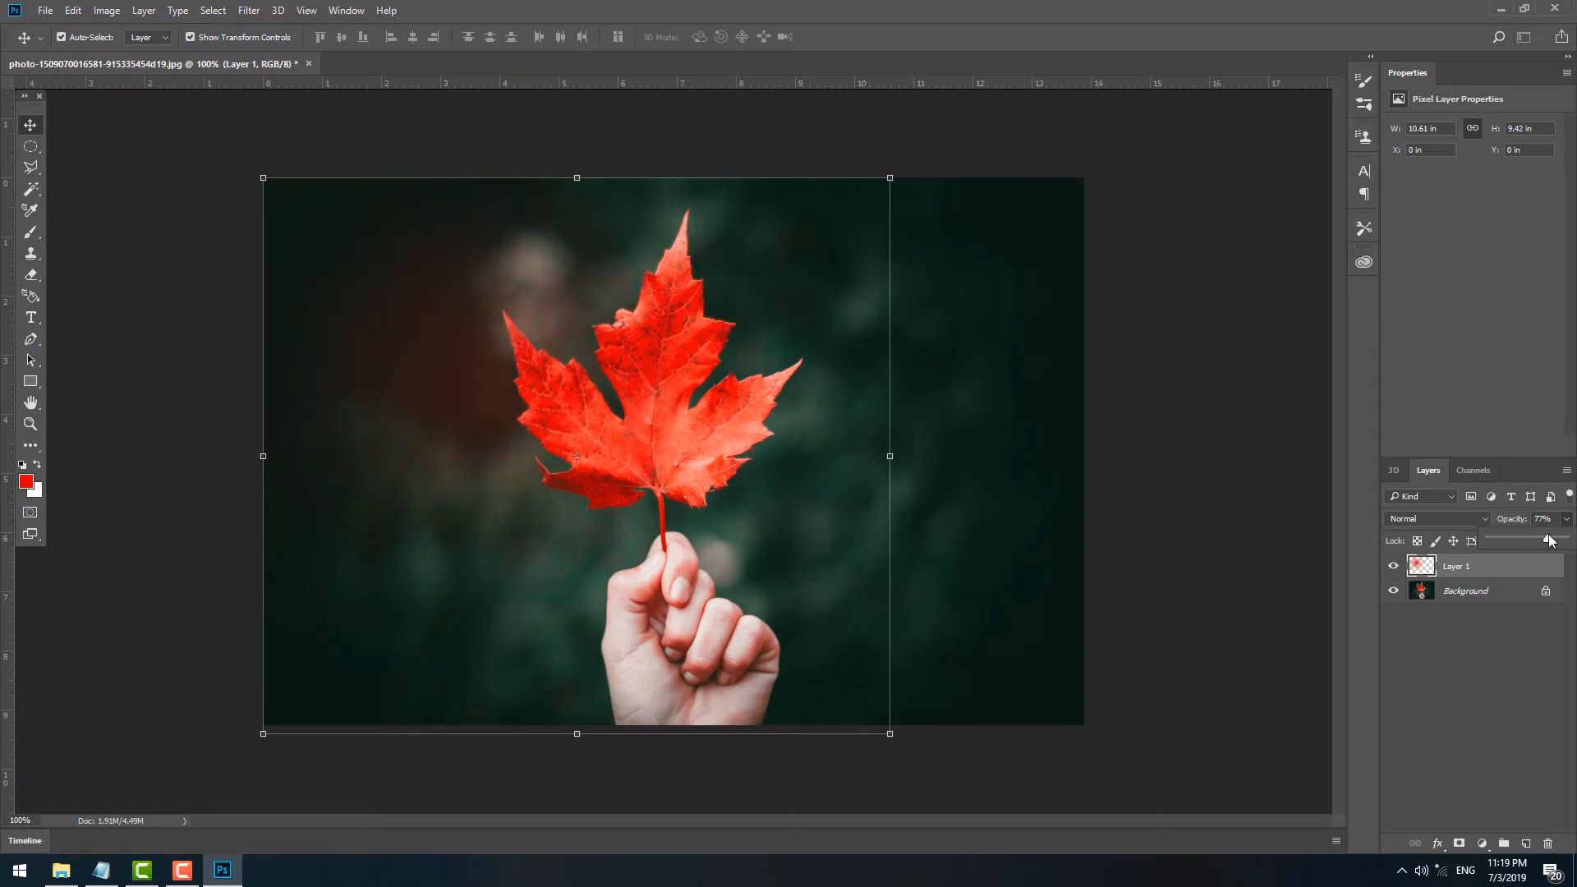
pyautogui.moveTo(1506, 539); pyautogui.dragTo(1556, 541)
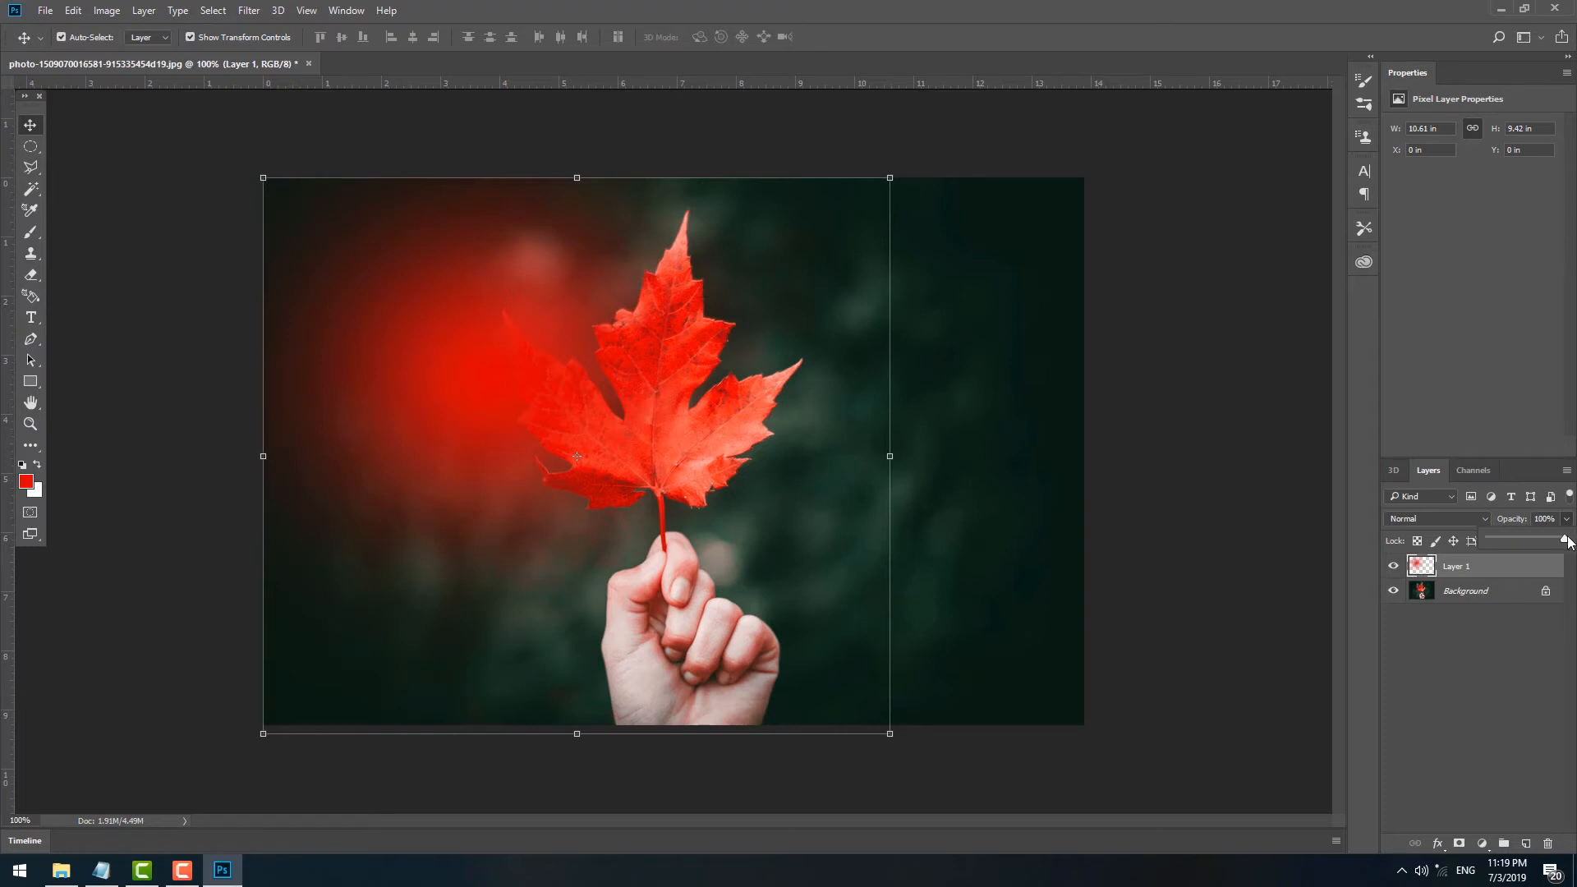
# - Set the red spot's layer to Screen blending and move the spot up and left, away from the leaf
pyautogui.click(1477, 521)
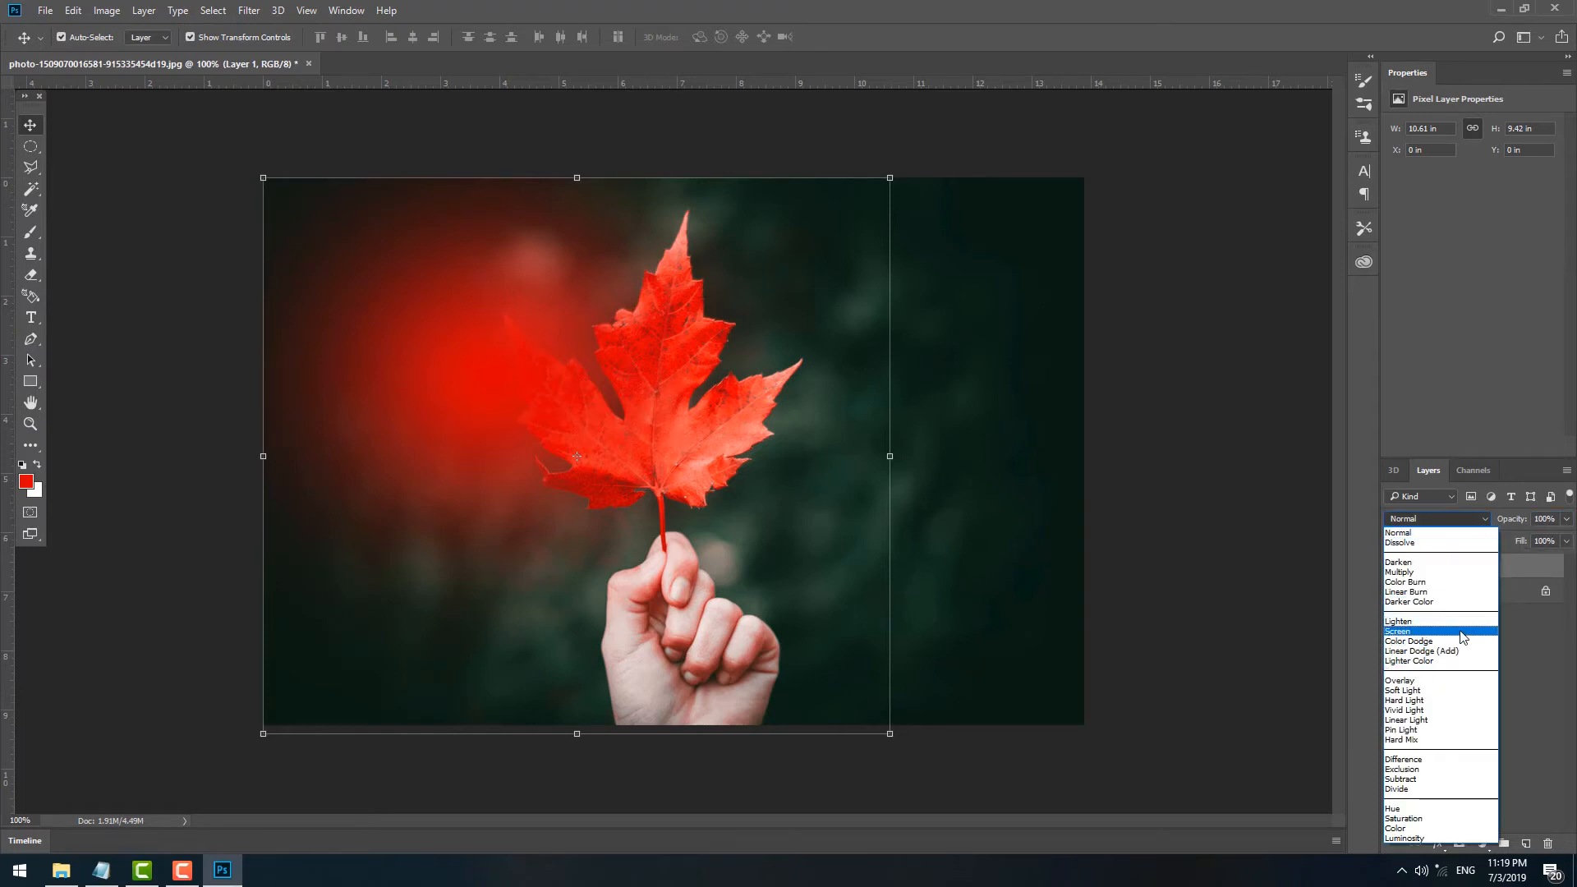
pyautogui.click(1407, 632)
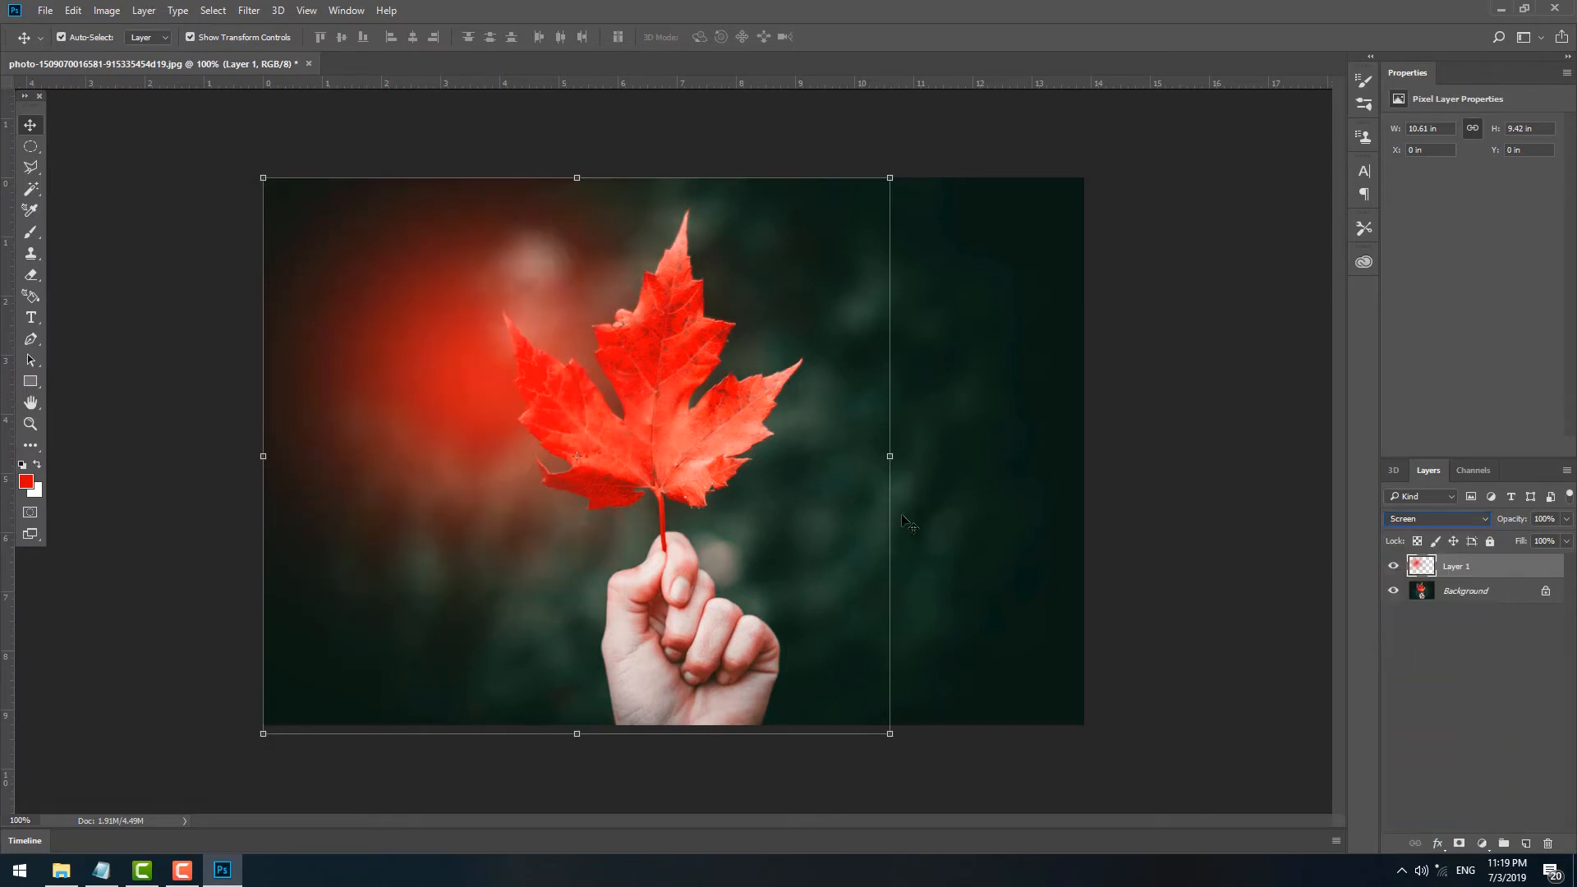
pyautogui.moveTo(423, 295); pyautogui.dragTo(351, 267)
# - Reduce the red glow's opacity to 63% and stretch it to about 19.9 by 11.72 in across the photo
pyautogui.click(1567, 520)
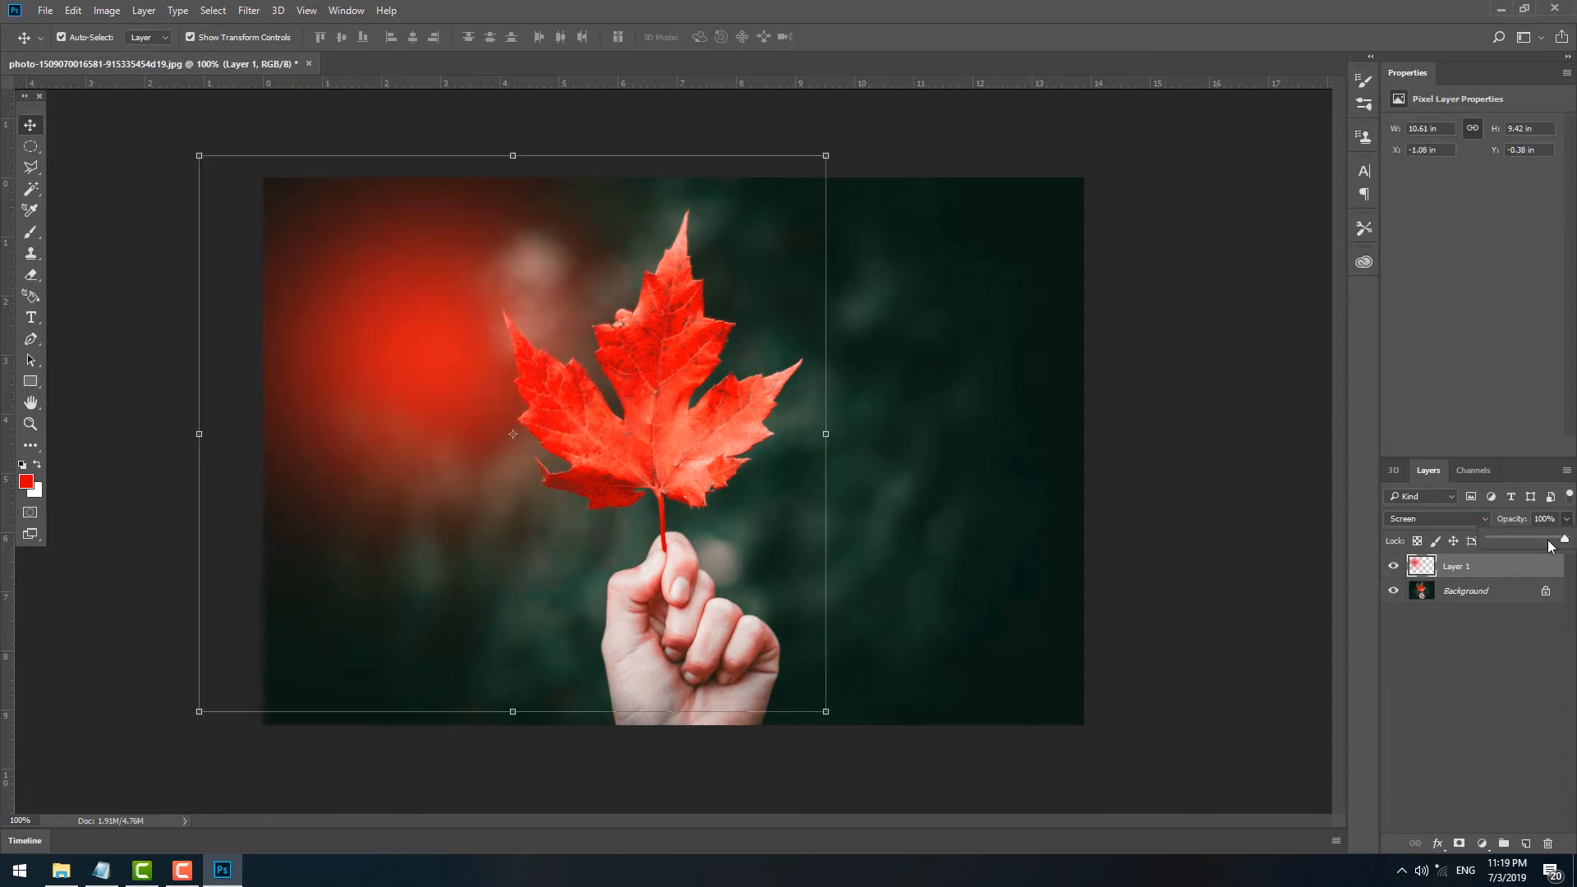
pyautogui.moveTo(1534, 539); pyautogui.dragTo(1540, 537)
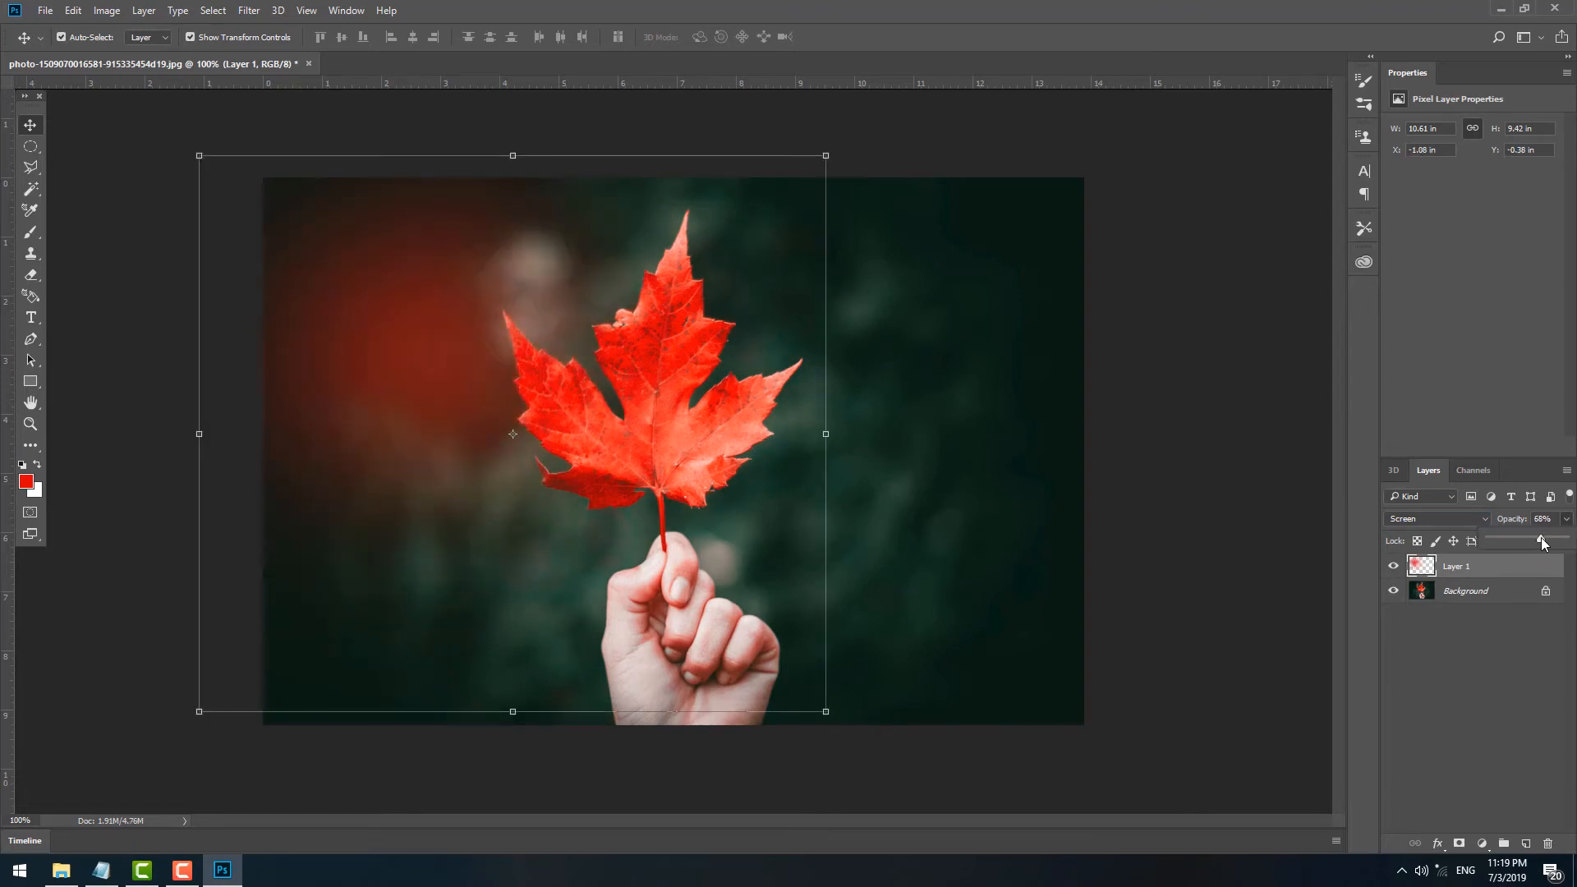
pyautogui.click(825, 160)
pyautogui.moveTo(826, 161); pyautogui.dragTo(1155, 102)
pyautogui.moveTo(930, 244); pyautogui.dragTo(813, 234)
pyautogui.moveTo(1037, 700); pyautogui.dragTo(1163, 760)
pyautogui.press('Return')
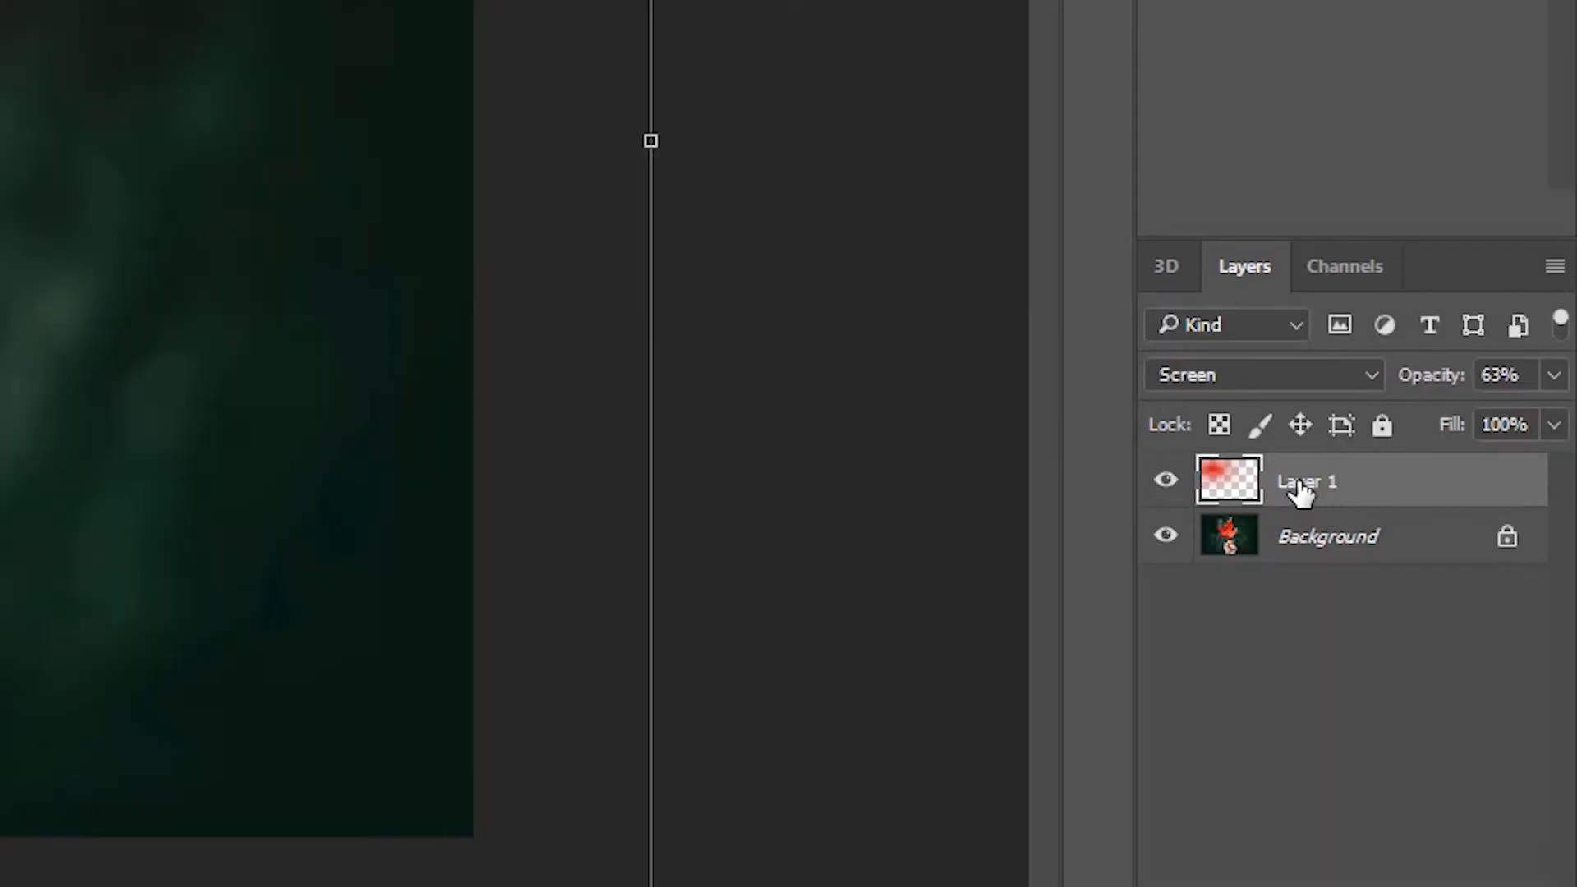
# - Rename the red glow's layer as Light, and hide and show it to compare the effect
pyautogui.doubleClick(1300, 485)
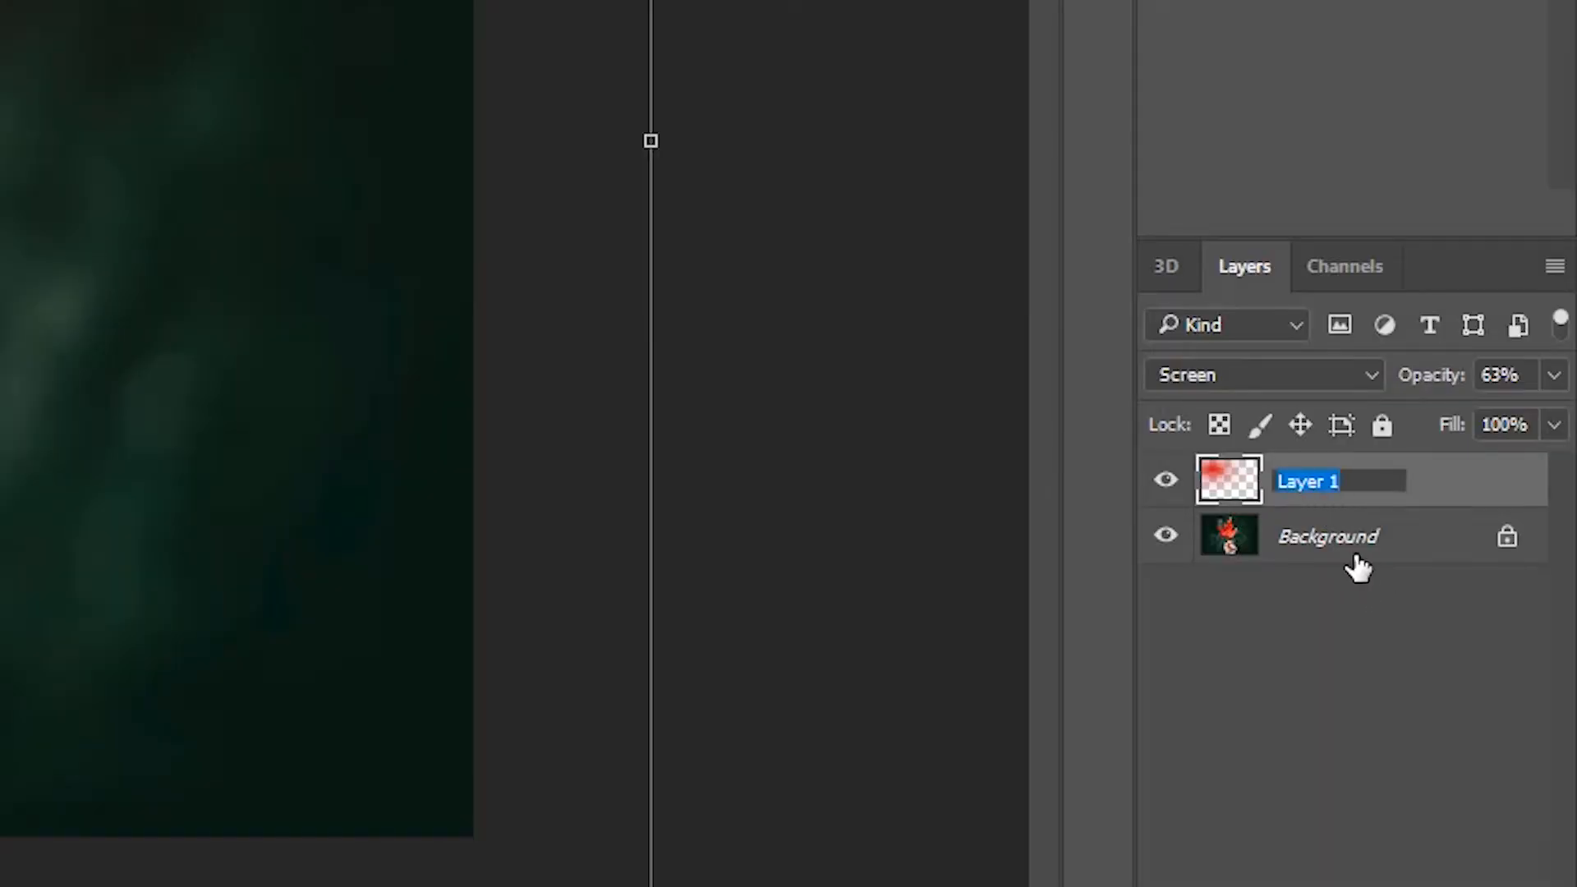
pyautogui.press('BackSpace')
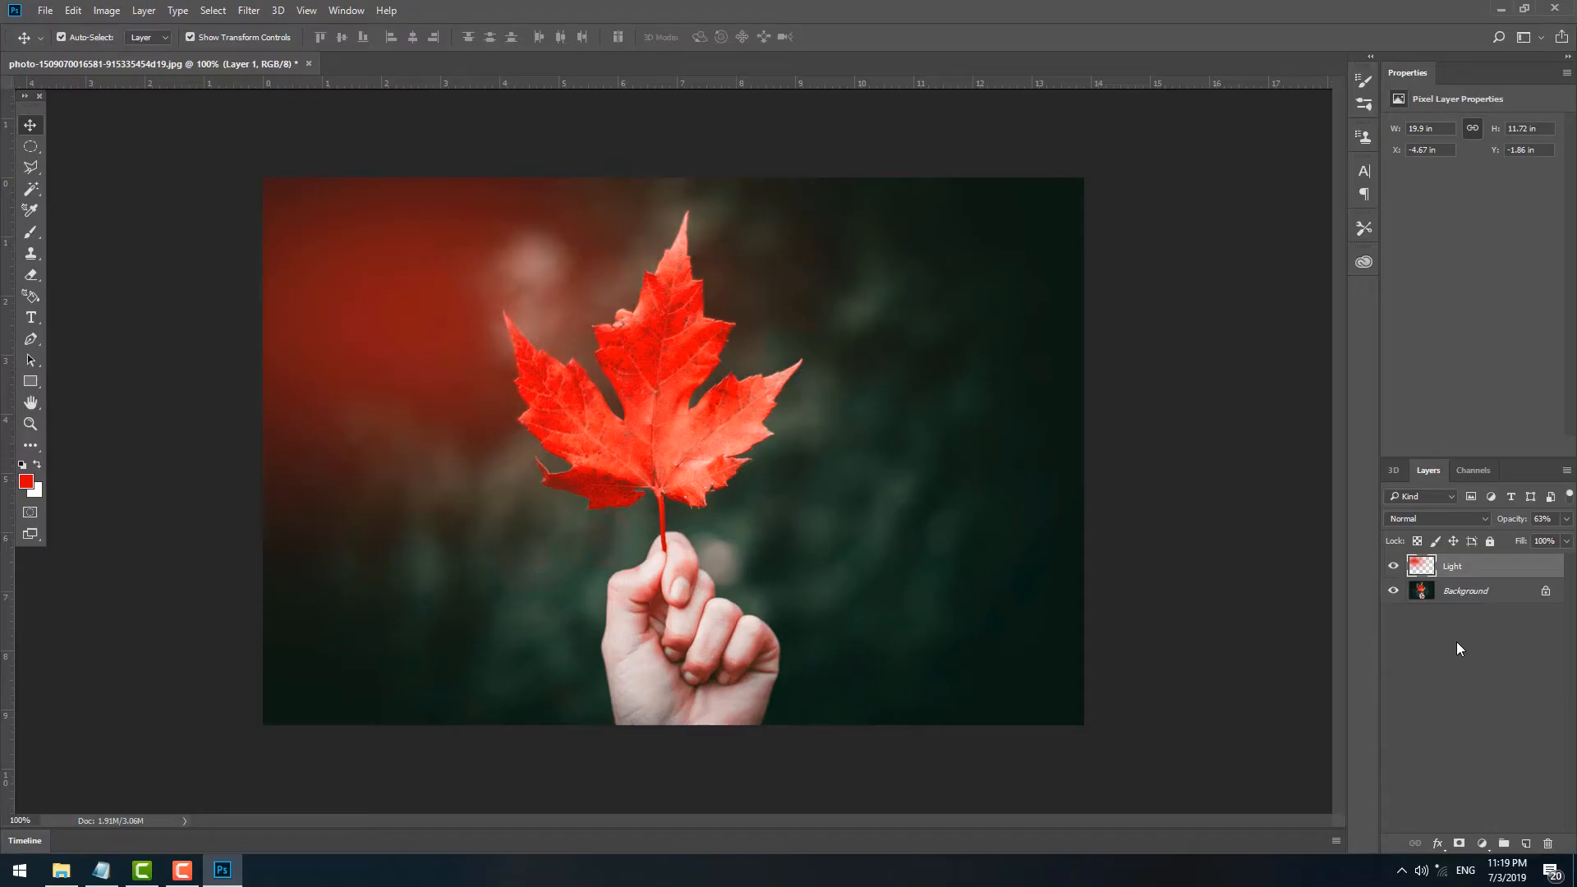
pyautogui.press('Return')
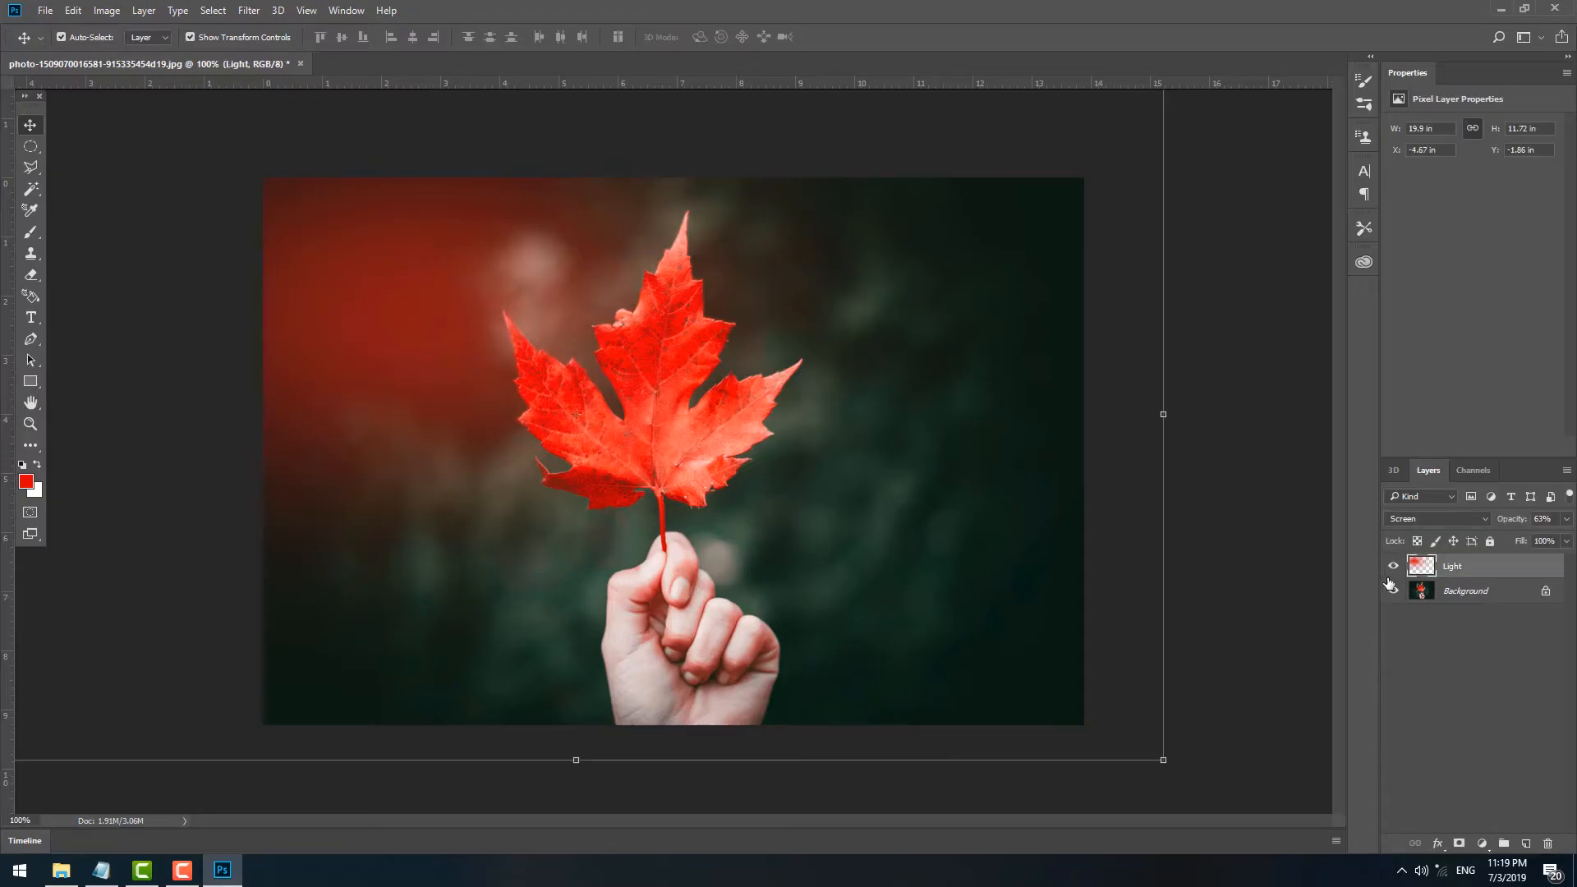
pyautogui.click(1393, 566)
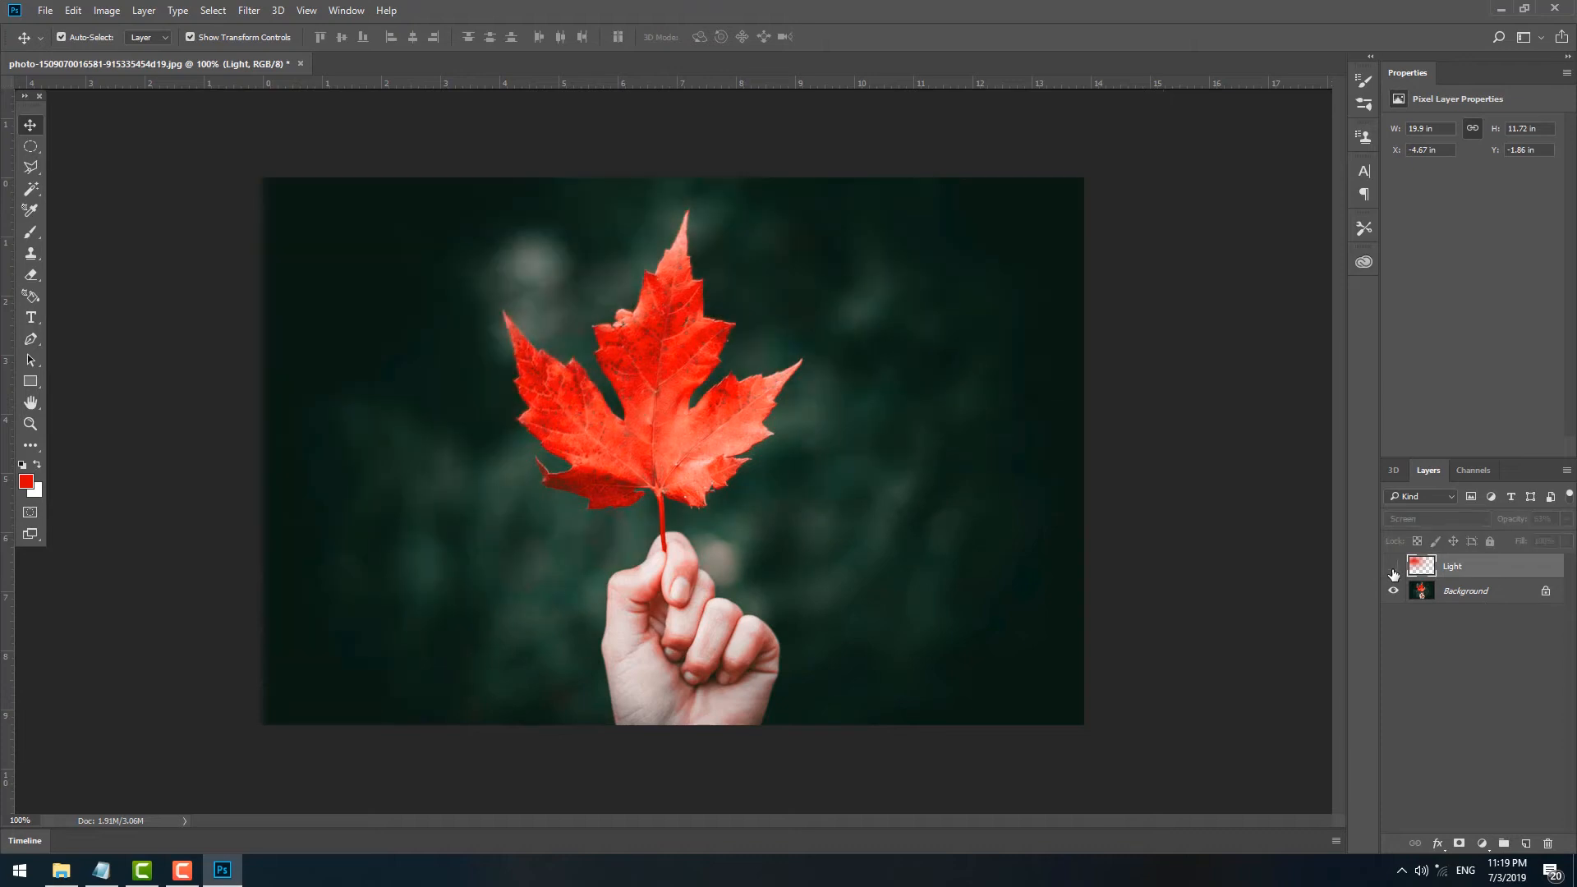
pyautogui.click(1393, 566)
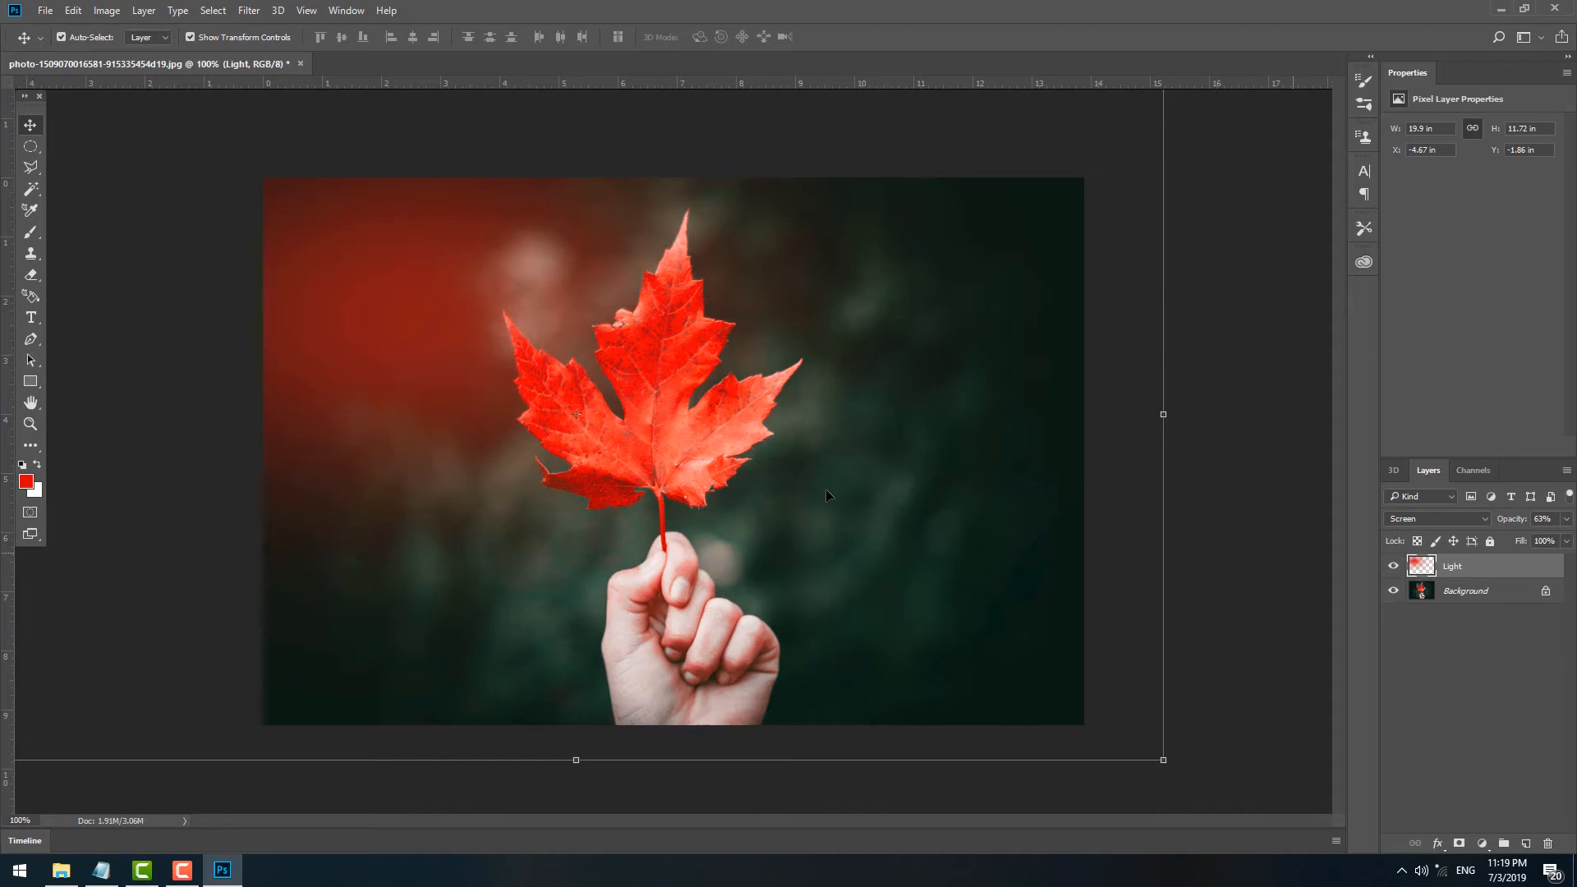
# - Clone the hand and leaf from the Background layer onto the empty area beside them with Clone Stamp, and undo the cloning
pyautogui.hotkey('alt', '[')
pyautogui.click(30, 258)
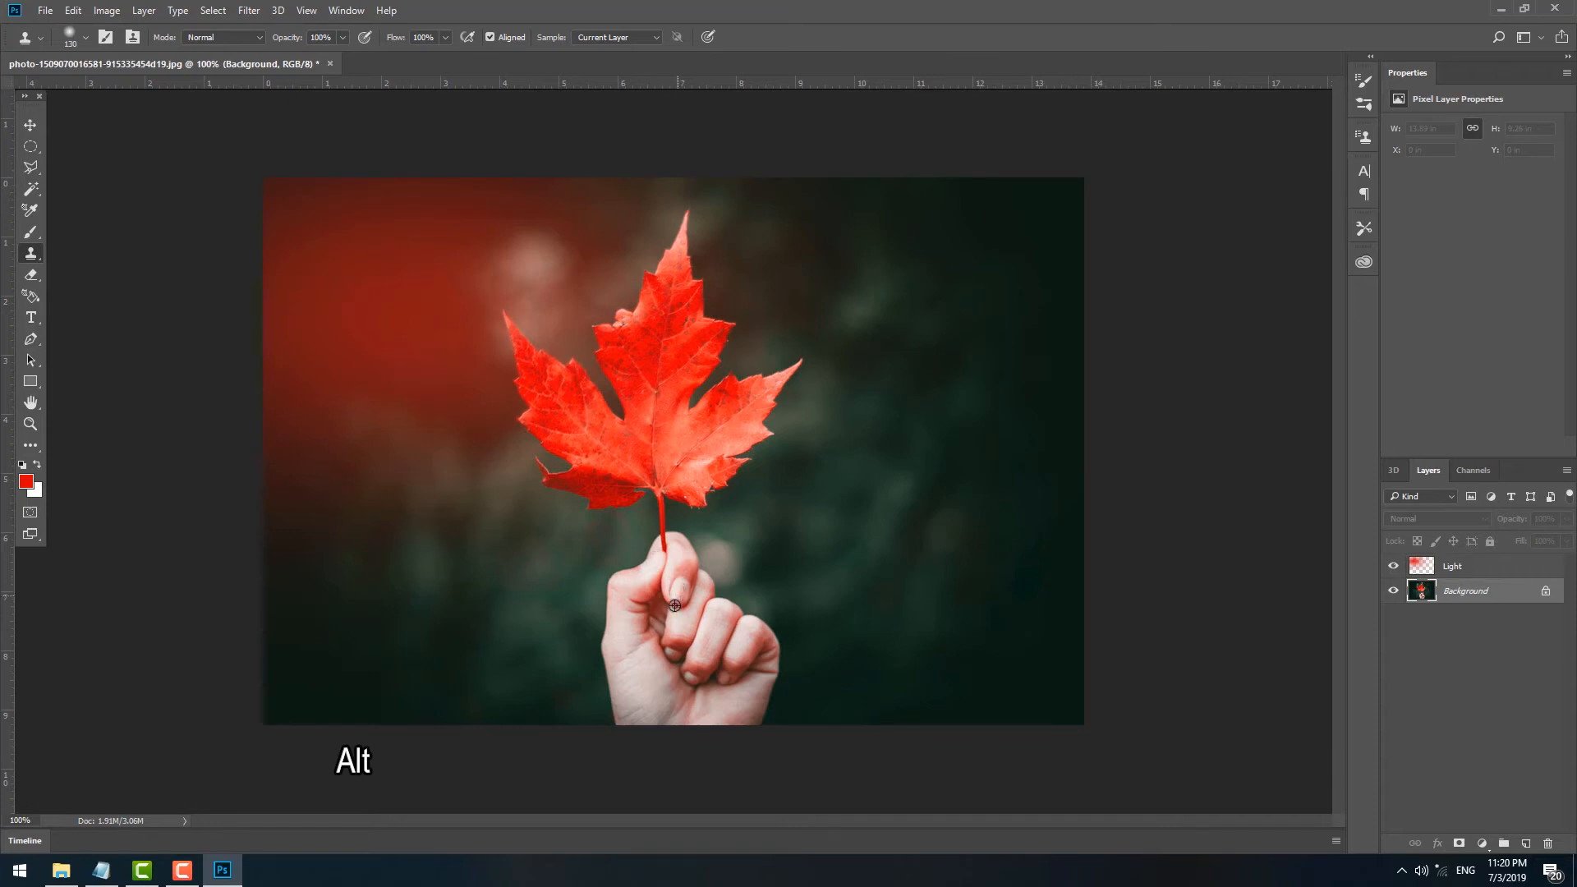
pyautogui.moveTo(911, 616)
pyautogui.mouseDown()
pyautogui.moveTo(955, 609)
pyautogui.moveTo(970, 586)
pyautogui.moveTo(940, 625)
pyautogui.moveTo(981, 601)
pyautogui.moveTo(987, 629)
pyautogui.moveTo(1002, 605)
pyautogui.moveTo(989, 585)
pyautogui.moveTo(980, 612)
pyautogui.moveTo(927, 634)
pyautogui.moveTo(950, 660)
pyautogui.moveTo(1023, 663)
pyautogui.moveTo(947, 674)
pyautogui.moveTo(993, 640)
pyautogui.moveTo(998, 587)
pyautogui.moveTo(937, 562)
pyautogui.mouseUp()
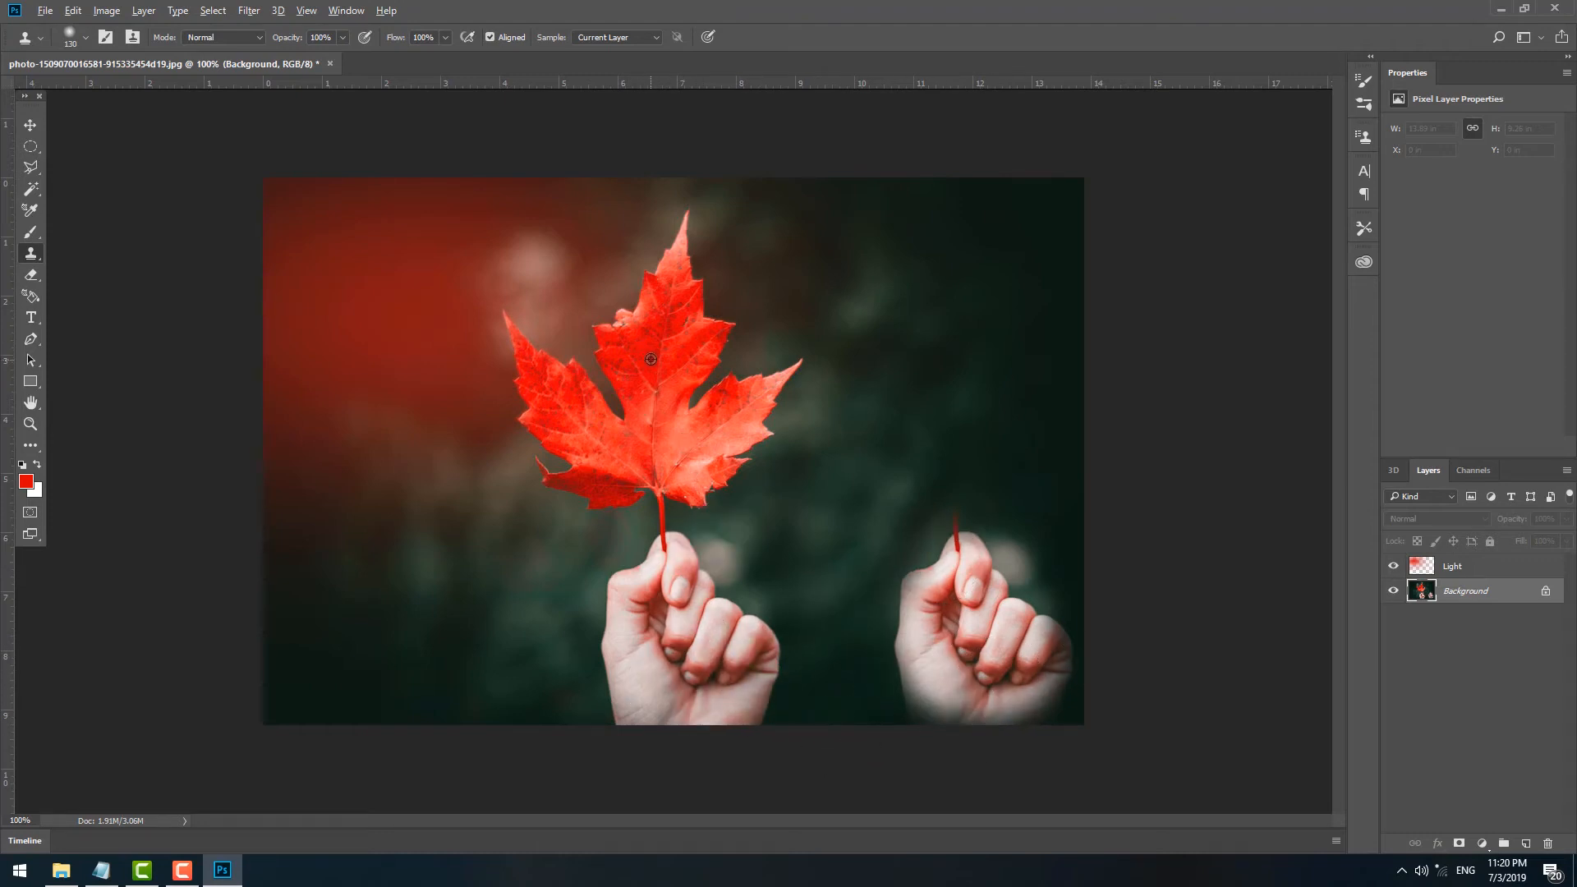
pyautogui.keyDown('alt'); pyautogui.click(685, 233); pyautogui.keyUp('alt')
pyautogui.moveTo(920, 246)
pyautogui.mouseDown()
pyautogui.moveTo(932, 262)
pyautogui.moveTo(883, 374)
pyautogui.moveTo(953, 370)
pyautogui.moveTo(1014, 395)
pyautogui.moveTo(959, 462)
pyautogui.moveTo(909, 476)
pyautogui.moveTo(863, 518)
pyautogui.mouseUp()
pyautogui.hotkey('ctrl', 'z')
pyautogui.hotkey('ctrl', 'z')
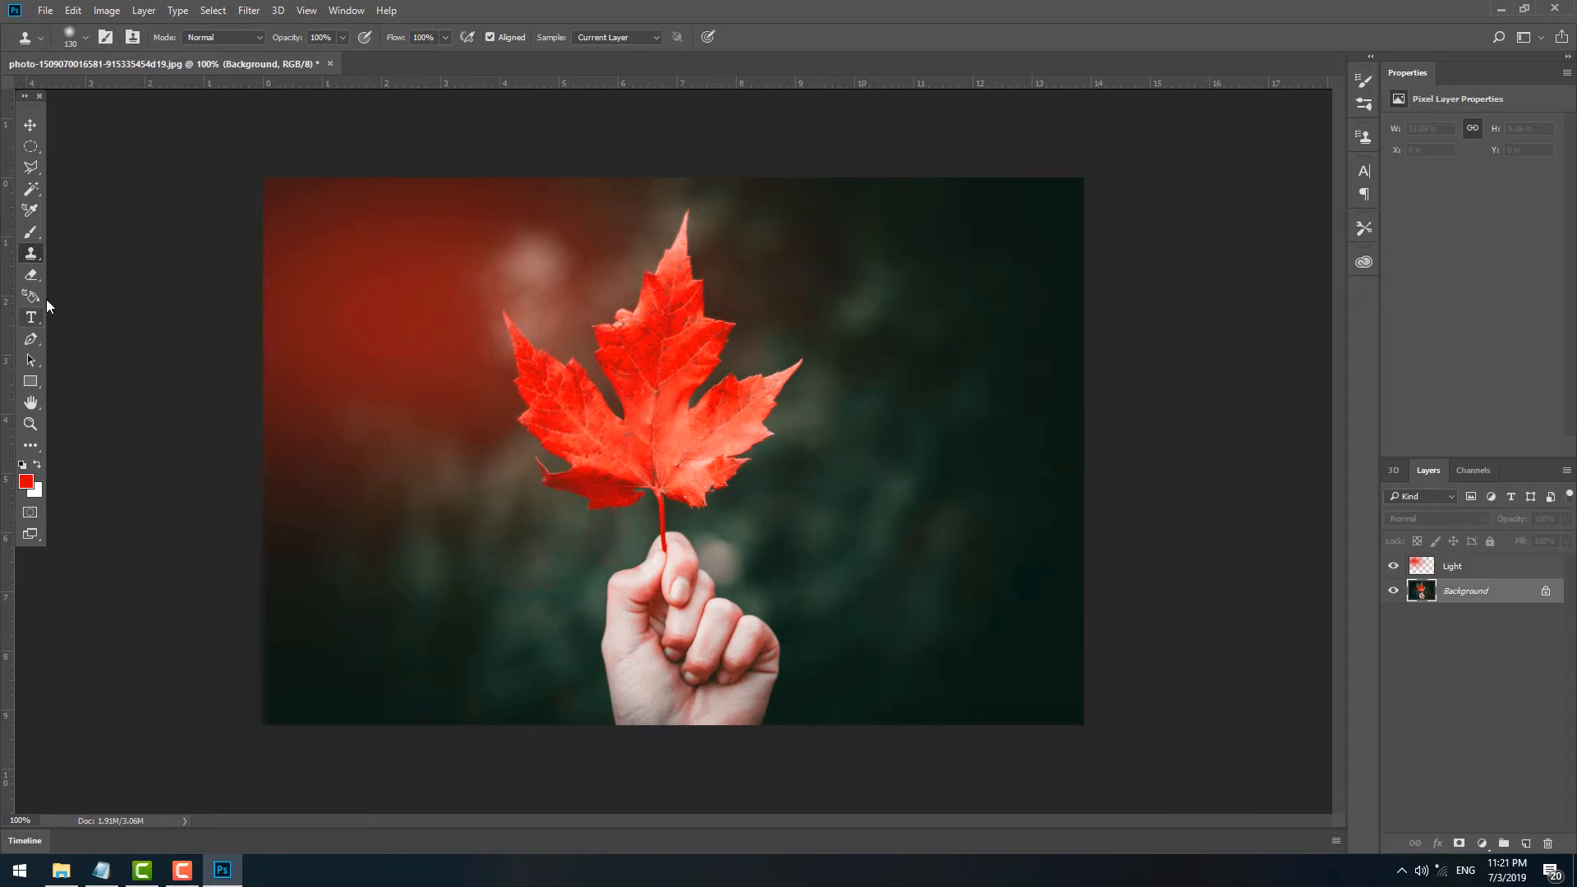
# - Erase the red glow beside the leaf on the Light layer with the Eraser tool and undo the erasing
pyautogui.click(40, 278)
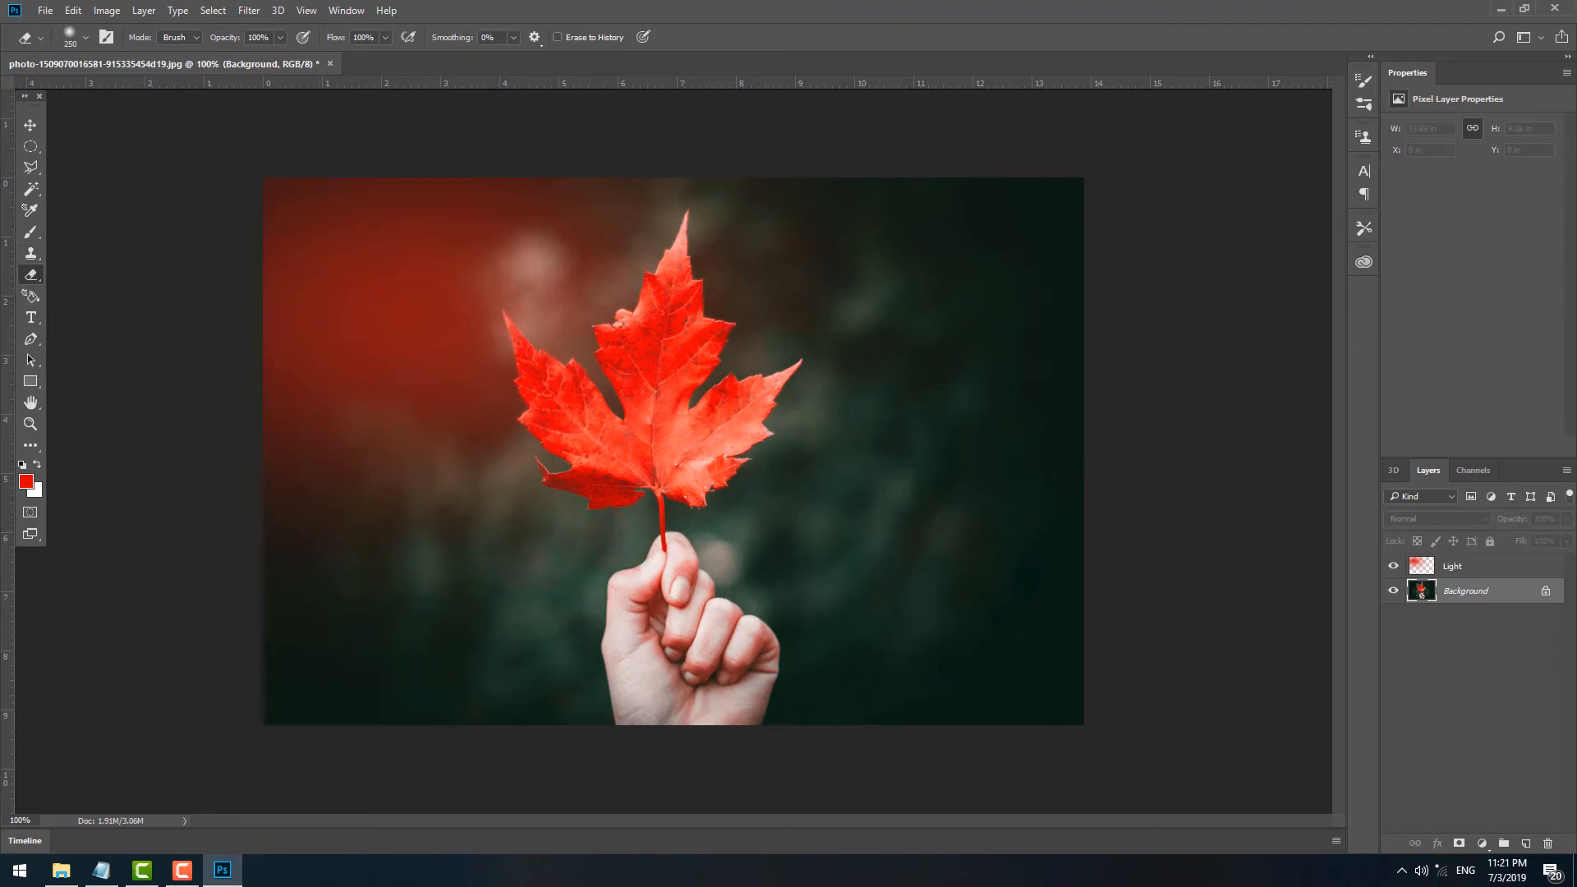
pyautogui.click(1451, 570)
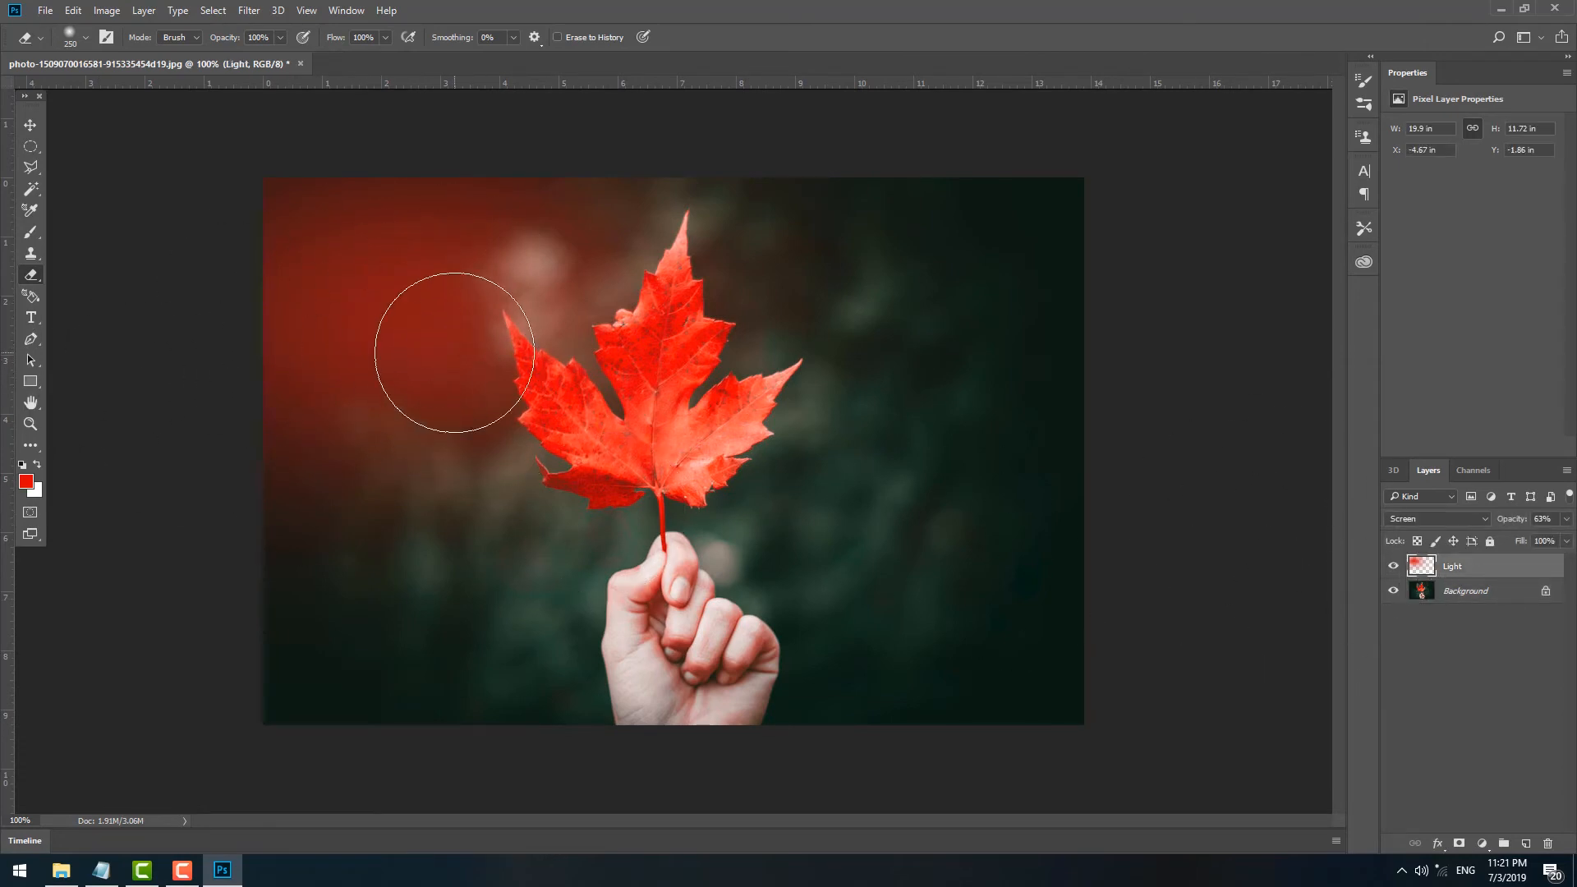
pyautogui.moveTo(410, 599)
pyautogui.mouseDown()
pyautogui.moveTo(594, 401)
pyautogui.moveTo(496, 503)
pyautogui.moveTo(368, 445)
pyautogui.moveTo(627, 223)
pyautogui.moveTo(402, 431)
pyautogui.moveTo(463, 503)
pyautogui.mouseUp()
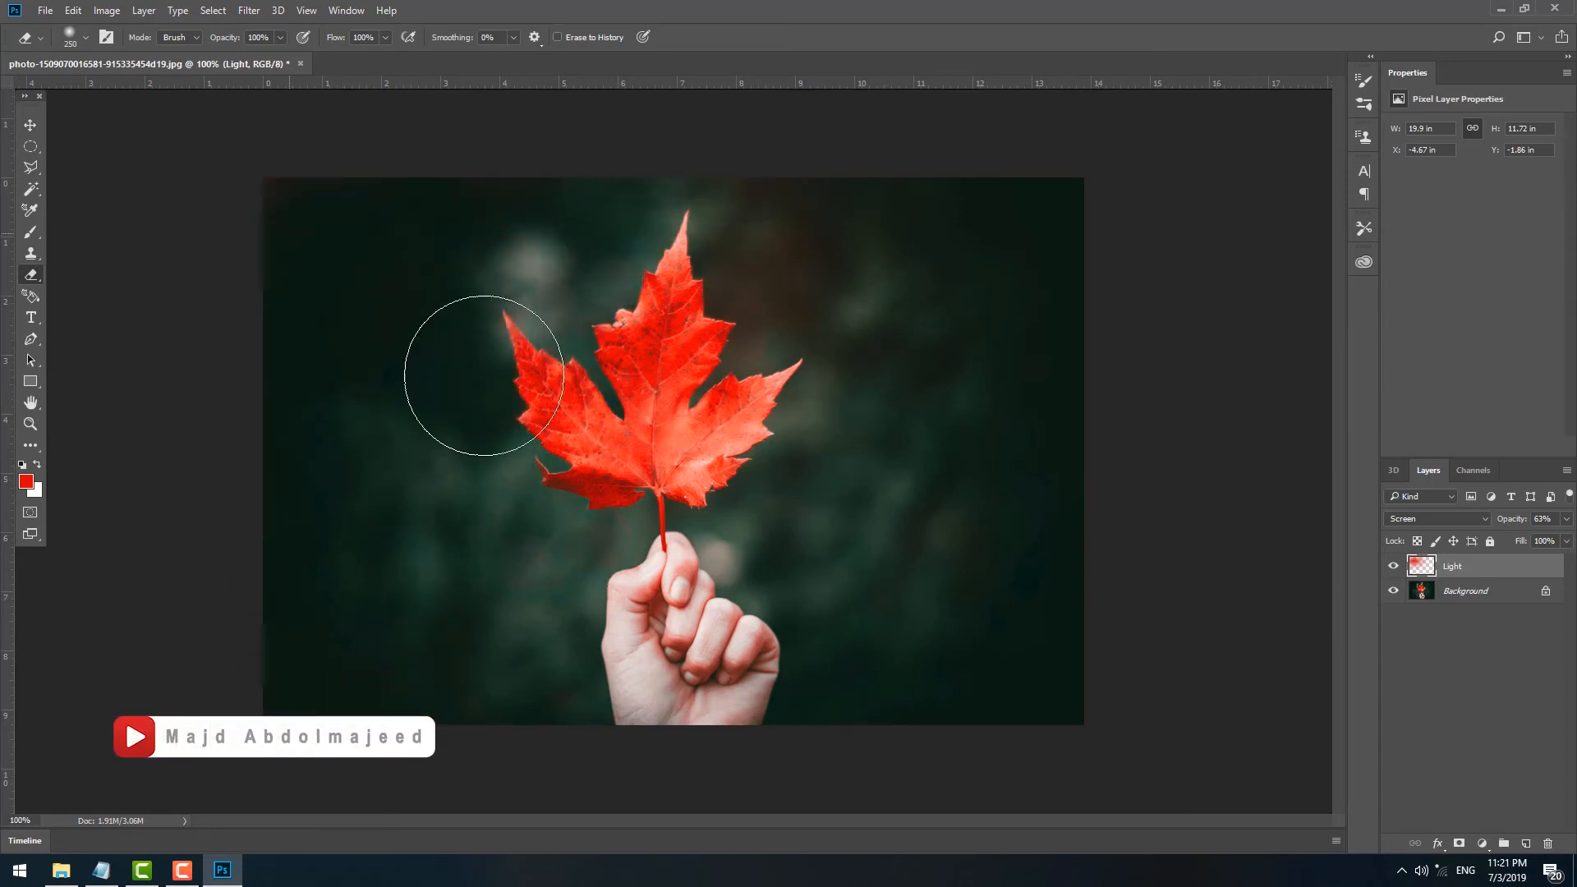
pyautogui.hotkey('ctrl', 'z')
# - Enlarge the eraser to 385 px, erase the red glow beside the leaf on the Light layer, and undo the erasing
pyautogui.rightClick(710, 489)
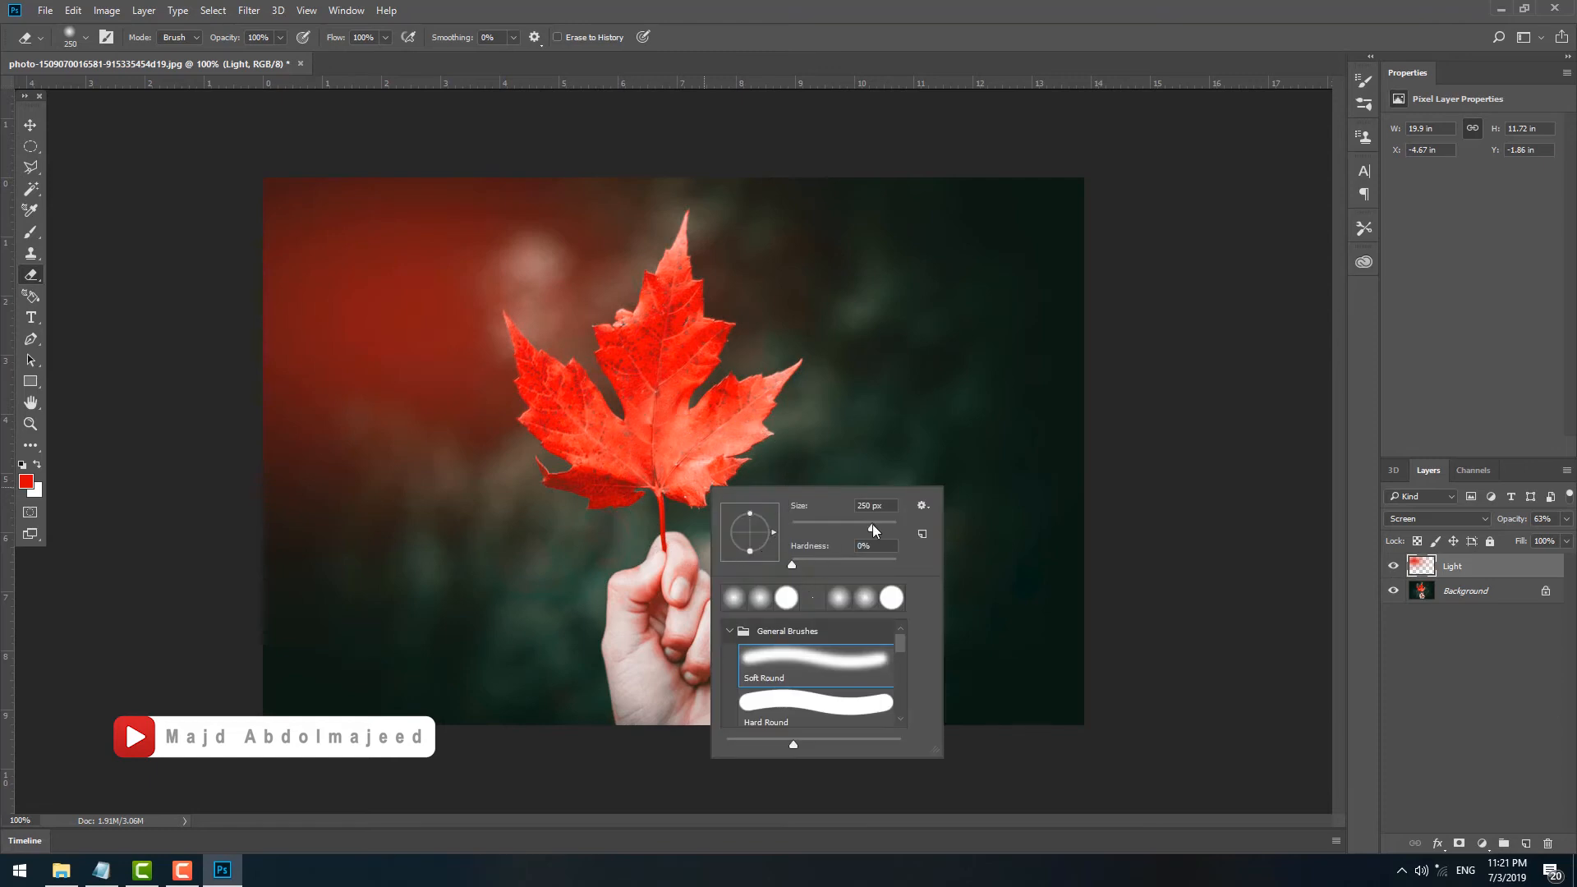
pyautogui.click(776, 405)
pyautogui.rightClick(778, 404)
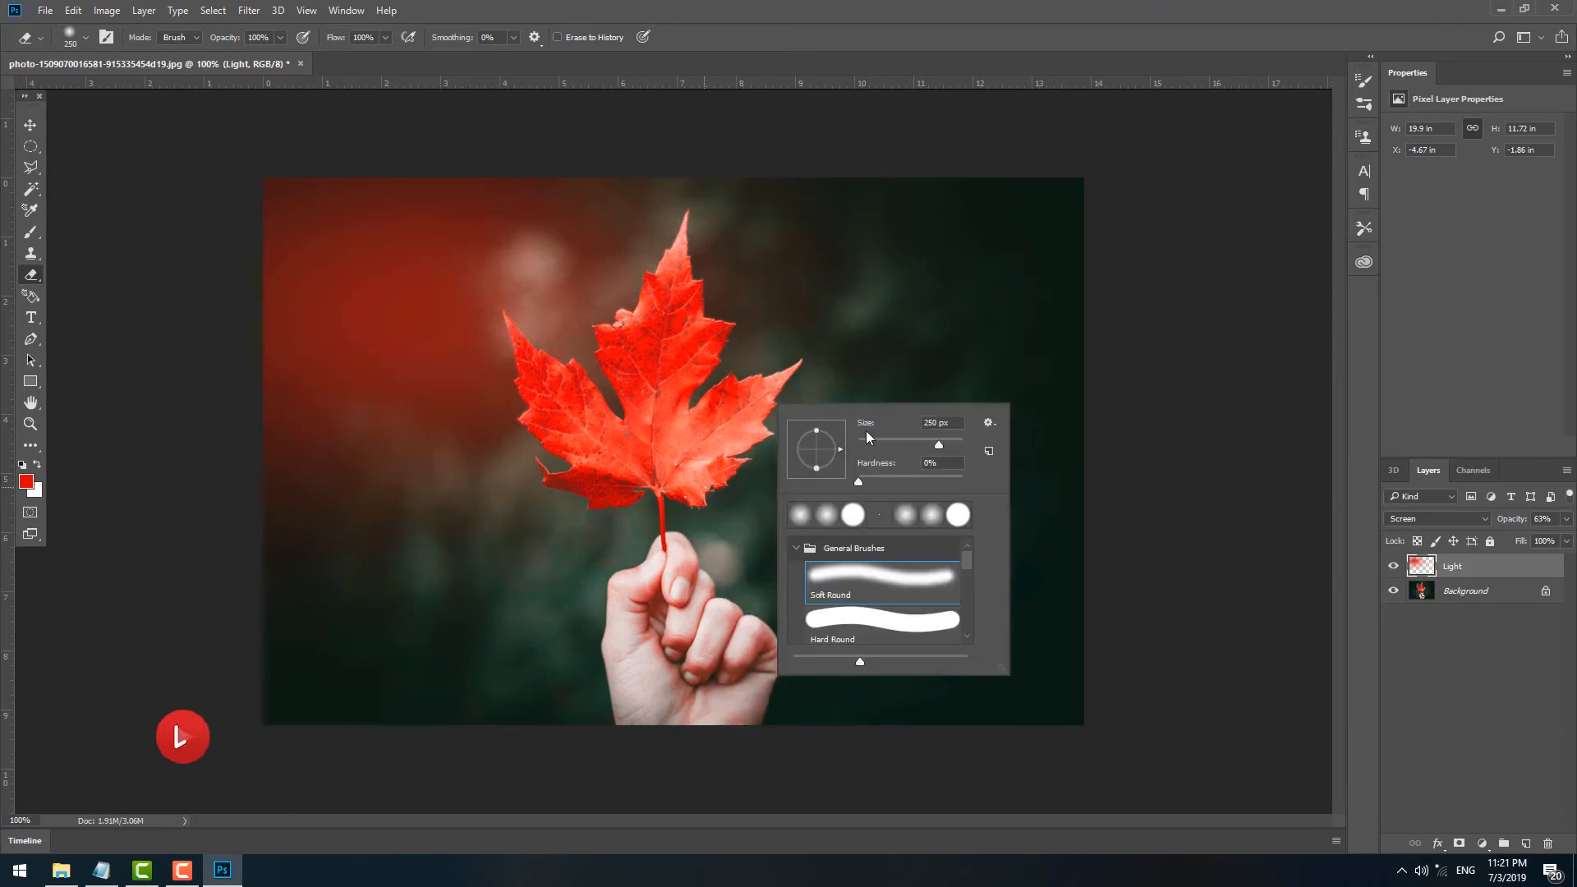
pyautogui.moveTo(940, 444); pyautogui.dragTo(946, 444)
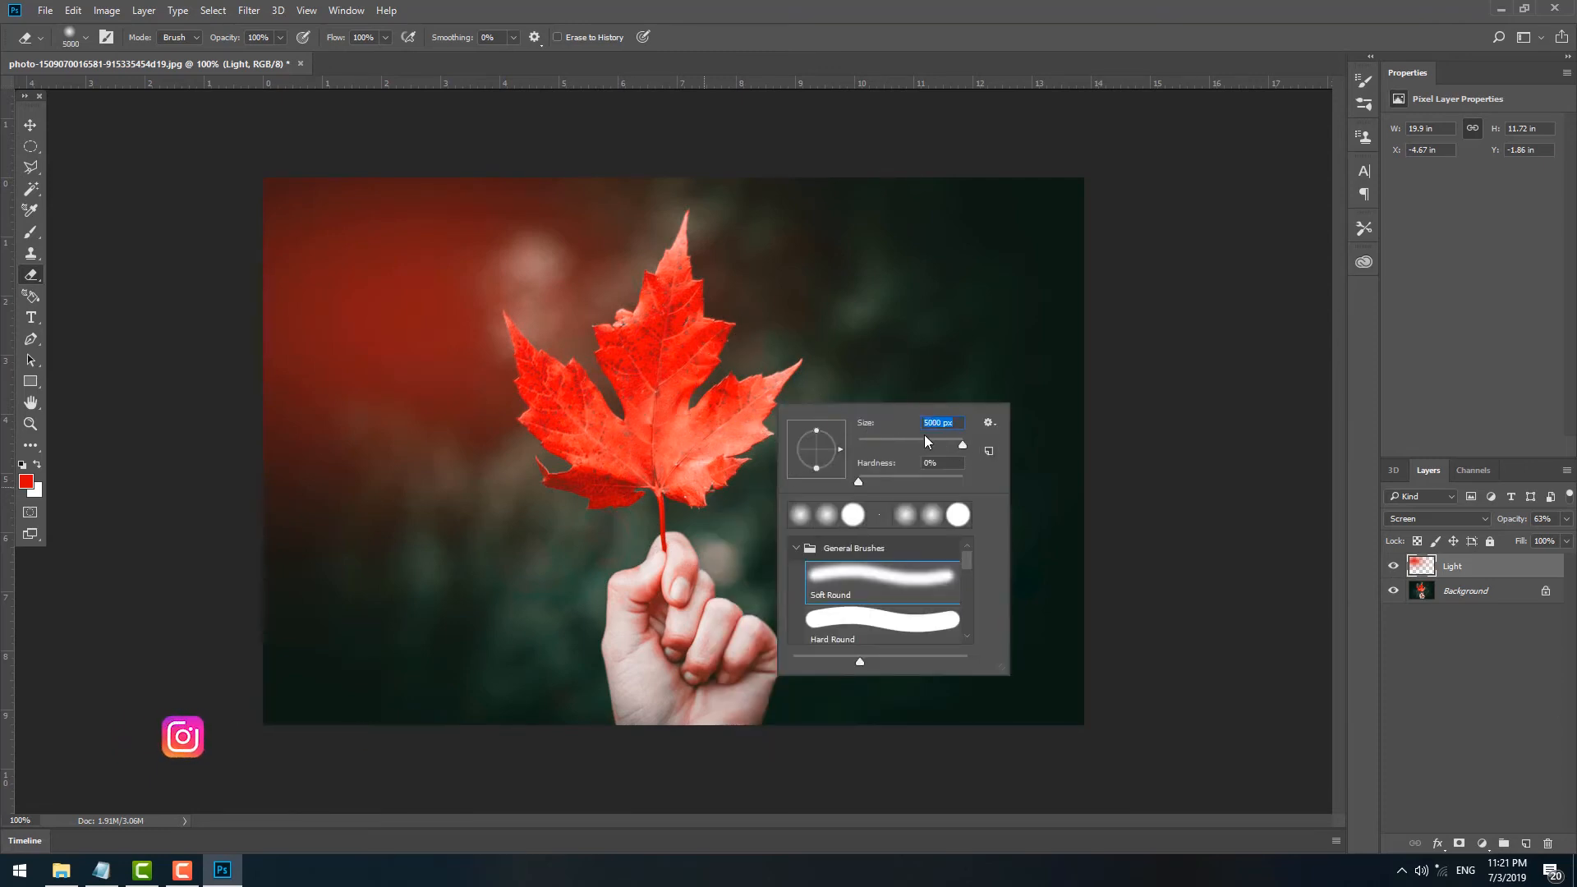
pyautogui.moveTo(632, 362)
pyautogui.mouseDown()
pyautogui.moveTo(597, 370)
pyautogui.moveTo(535, 480)
pyautogui.moveTo(433, 535)
pyautogui.moveTo(456, 472)
pyautogui.moveTo(606, 257)
pyautogui.mouseUp()
pyautogui.hotkey('ctrl', 'z')
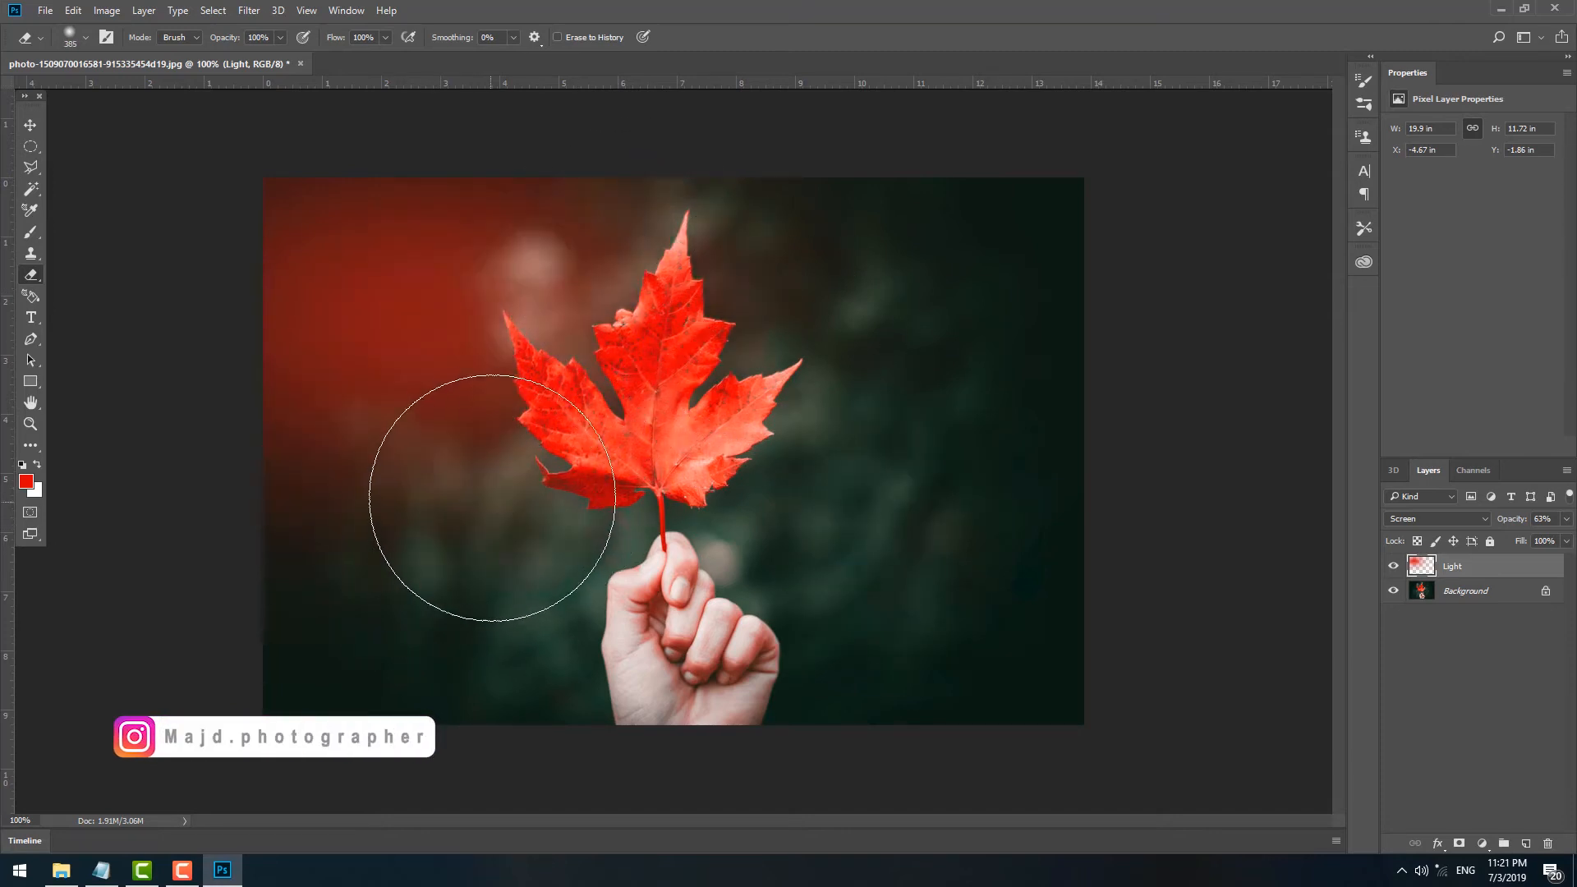
pyautogui.moveTo(624, 387)
pyautogui.mouseDown()
pyautogui.moveTo(596, 483)
pyautogui.moveTo(510, 557)
pyautogui.moveTo(544, 453)
pyautogui.moveTo(468, 546)
pyautogui.moveTo(582, 373)
pyautogui.moveTo(538, 432)
pyautogui.mouseUp()
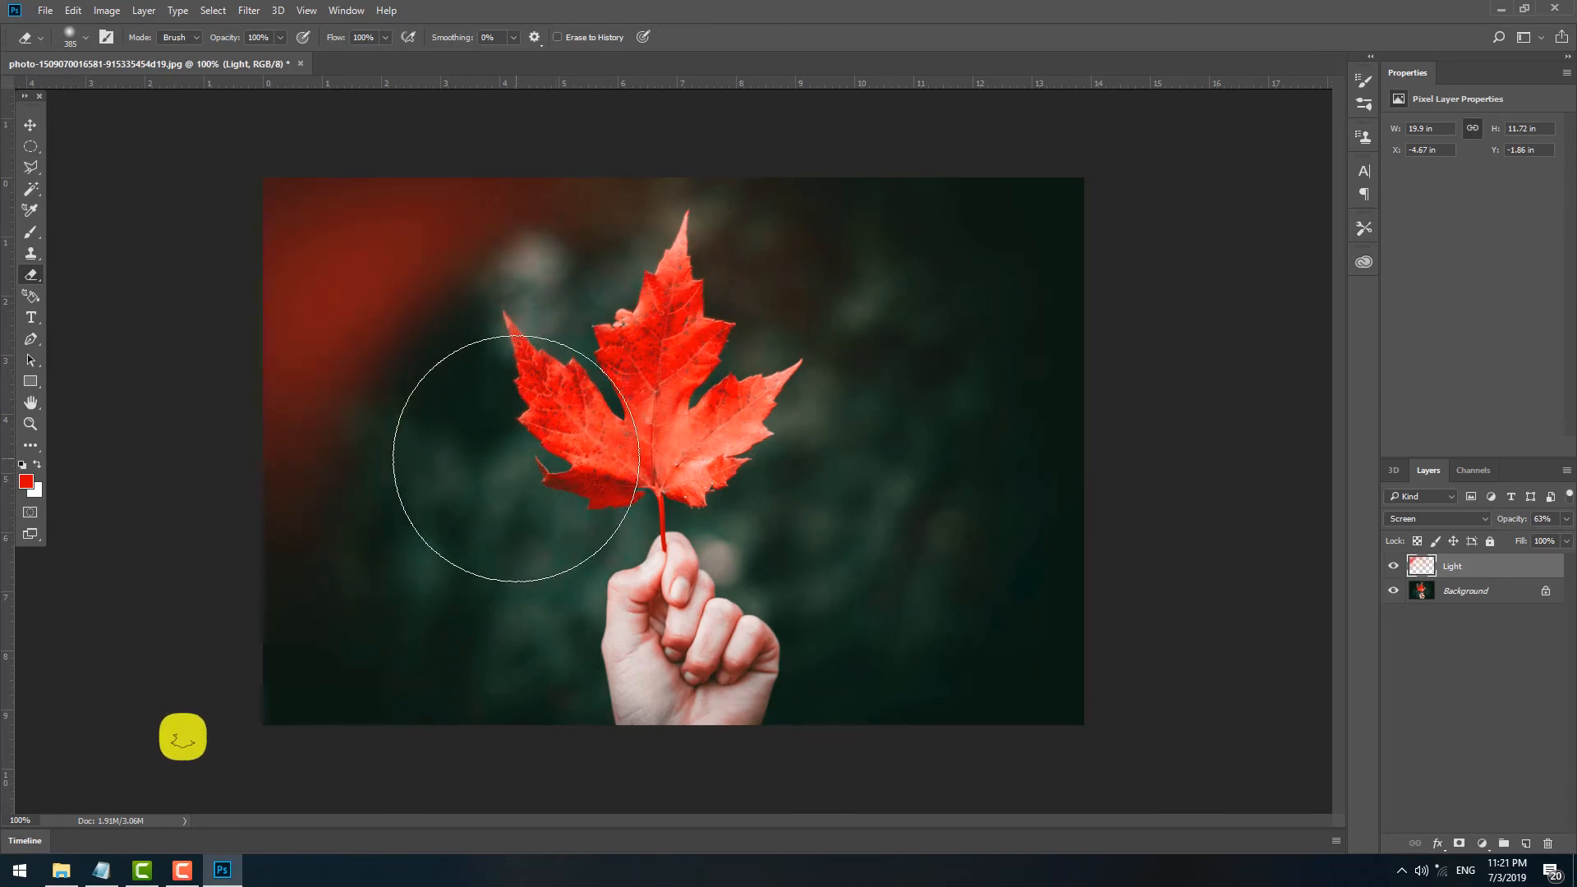
pyautogui.hotkey('ctrl', 'z')
# - Set the eraser's hardness to 100%, erase hard-edged areas of the red glow around the leaf, and undo the erasing
pyautogui.rightClick(713, 439)
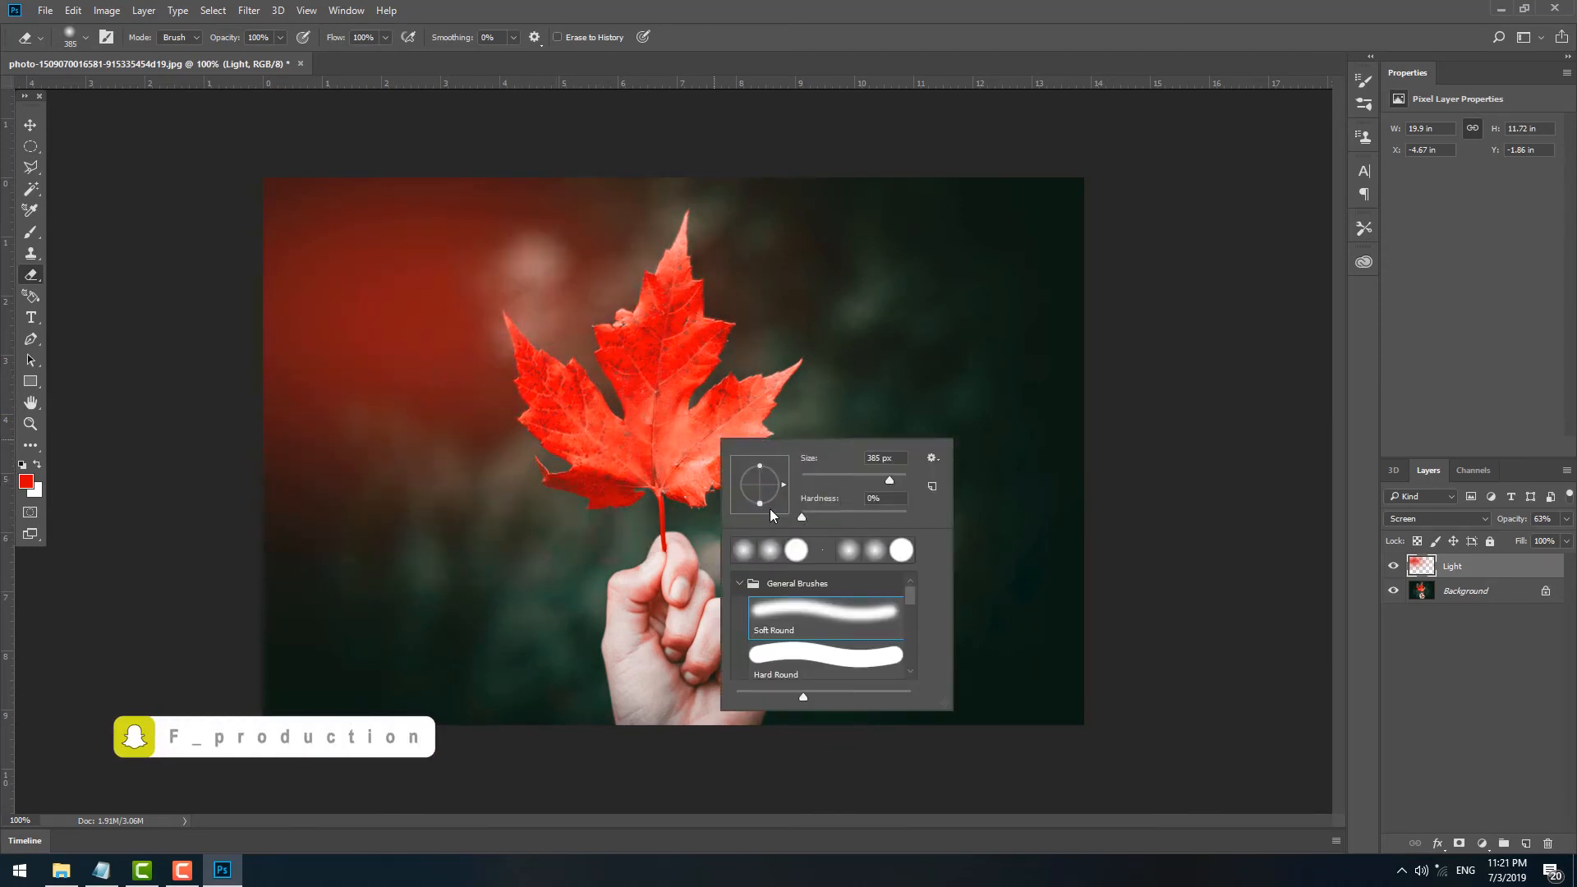
pyautogui.moveTo(808, 511); pyautogui.dragTo(964, 504)
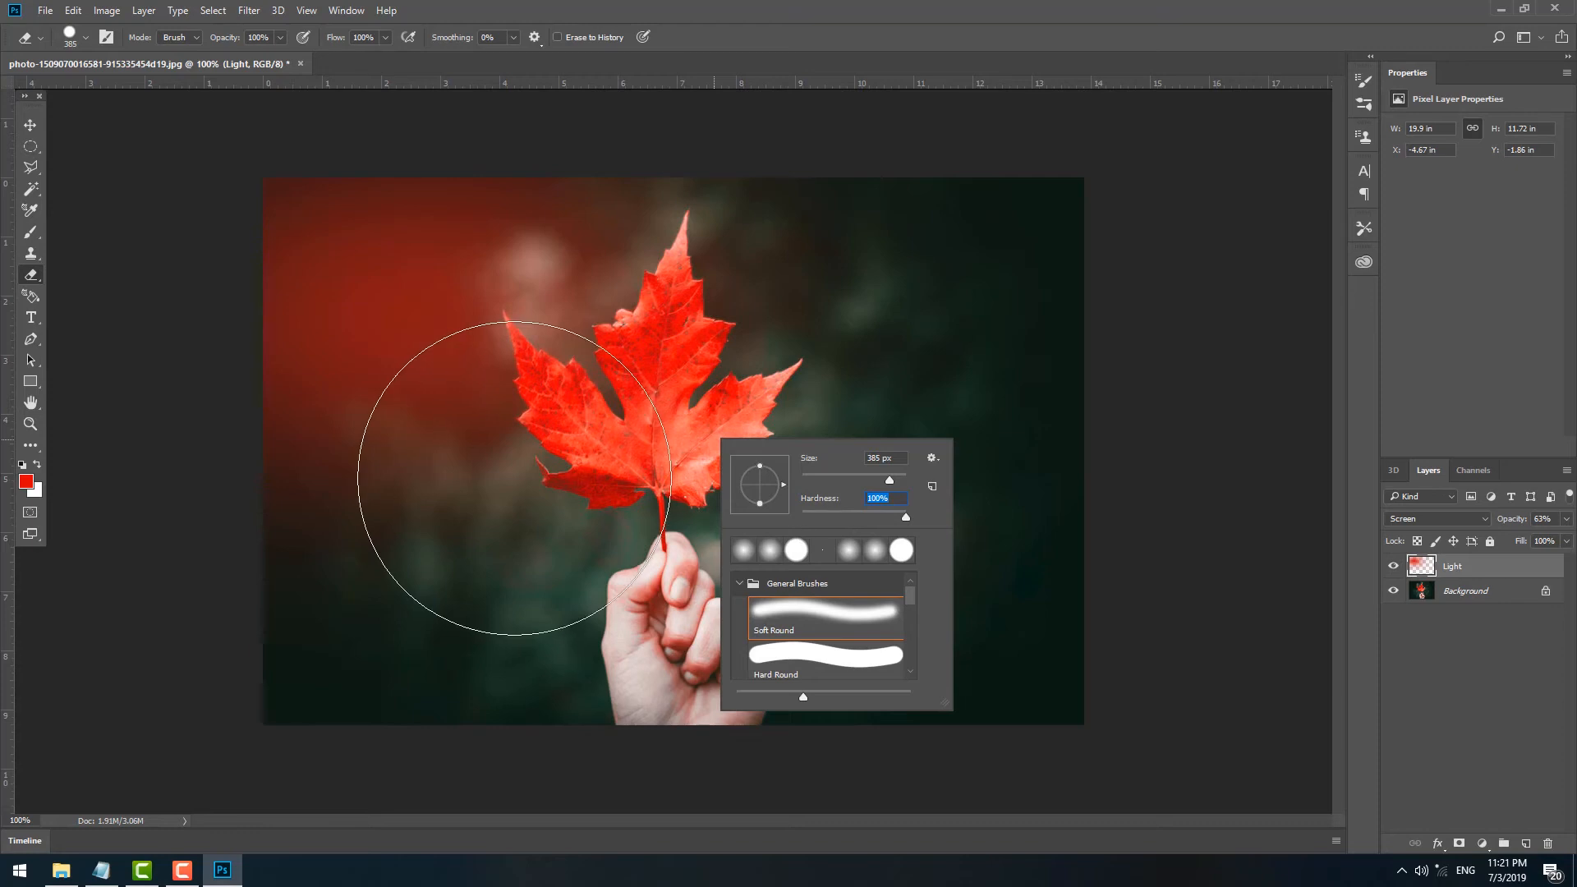
pyautogui.click(506, 456)
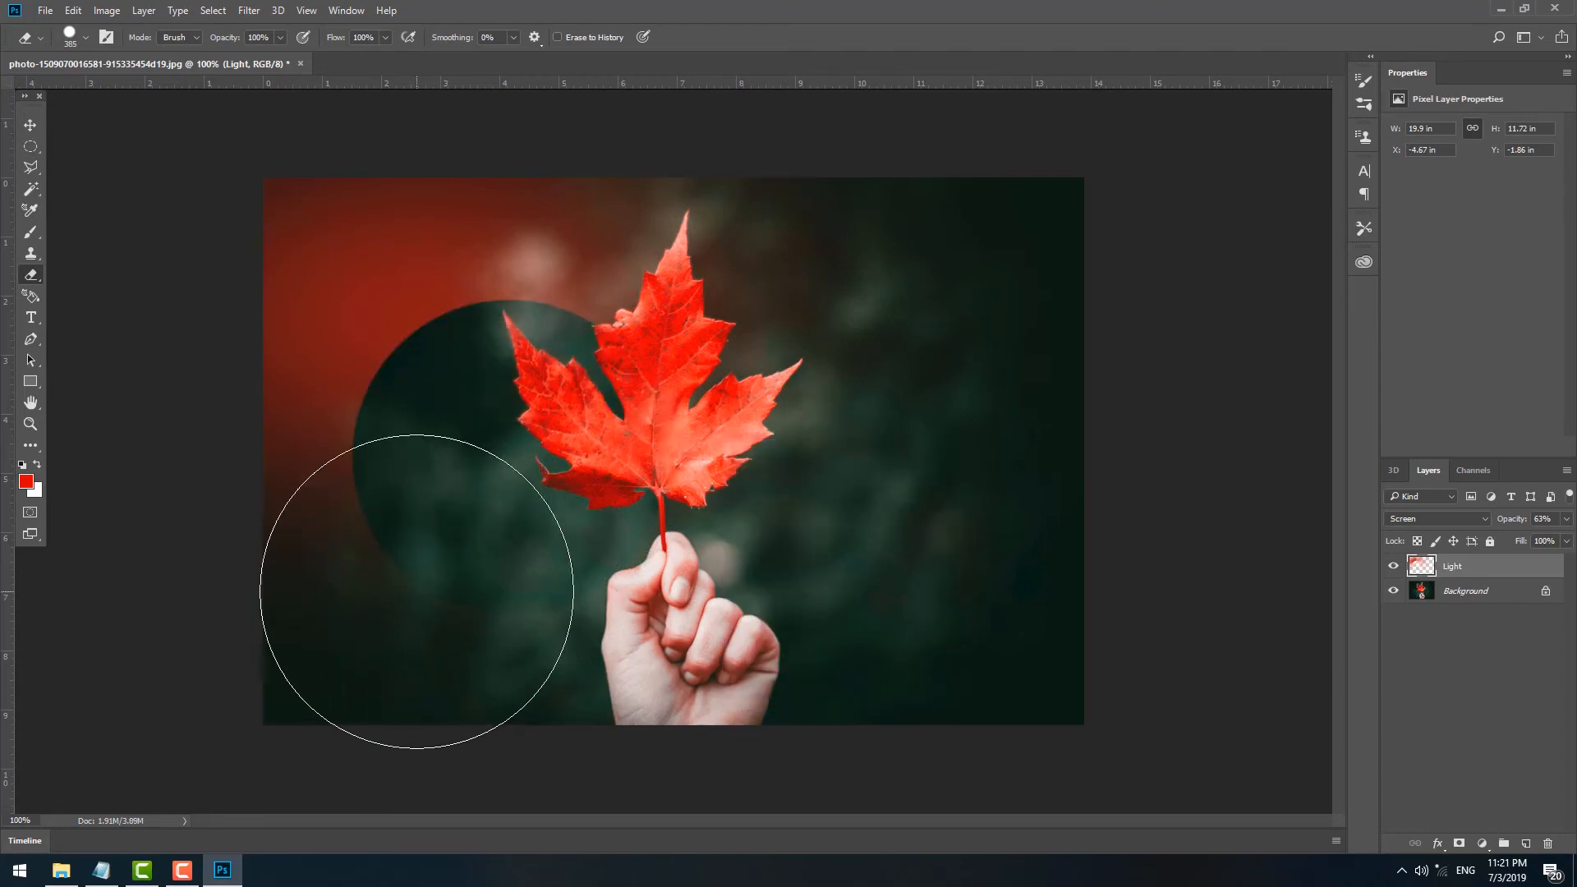
pyautogui.click(357, 601)
pyautogui.moveTo(395, 593)
pyautogui.mouseDown()
pyautogui.moveTo(439, 592)
pyautogui.moveTo(433, 568)
pyautogui.moveTo(497, 576)
pyautogui.moveTo(469, 522)
pyautogui.moveTo(498, 556)
pyautogui.moveTo(442, 533)
pyautogui.moveTo(459, 585)
pyautogui.moveTo(432, 597)
pyautogui.moveTo(636, 507)
pyautogui.moveTo(675, 465)
pyautogui.mouseUp()
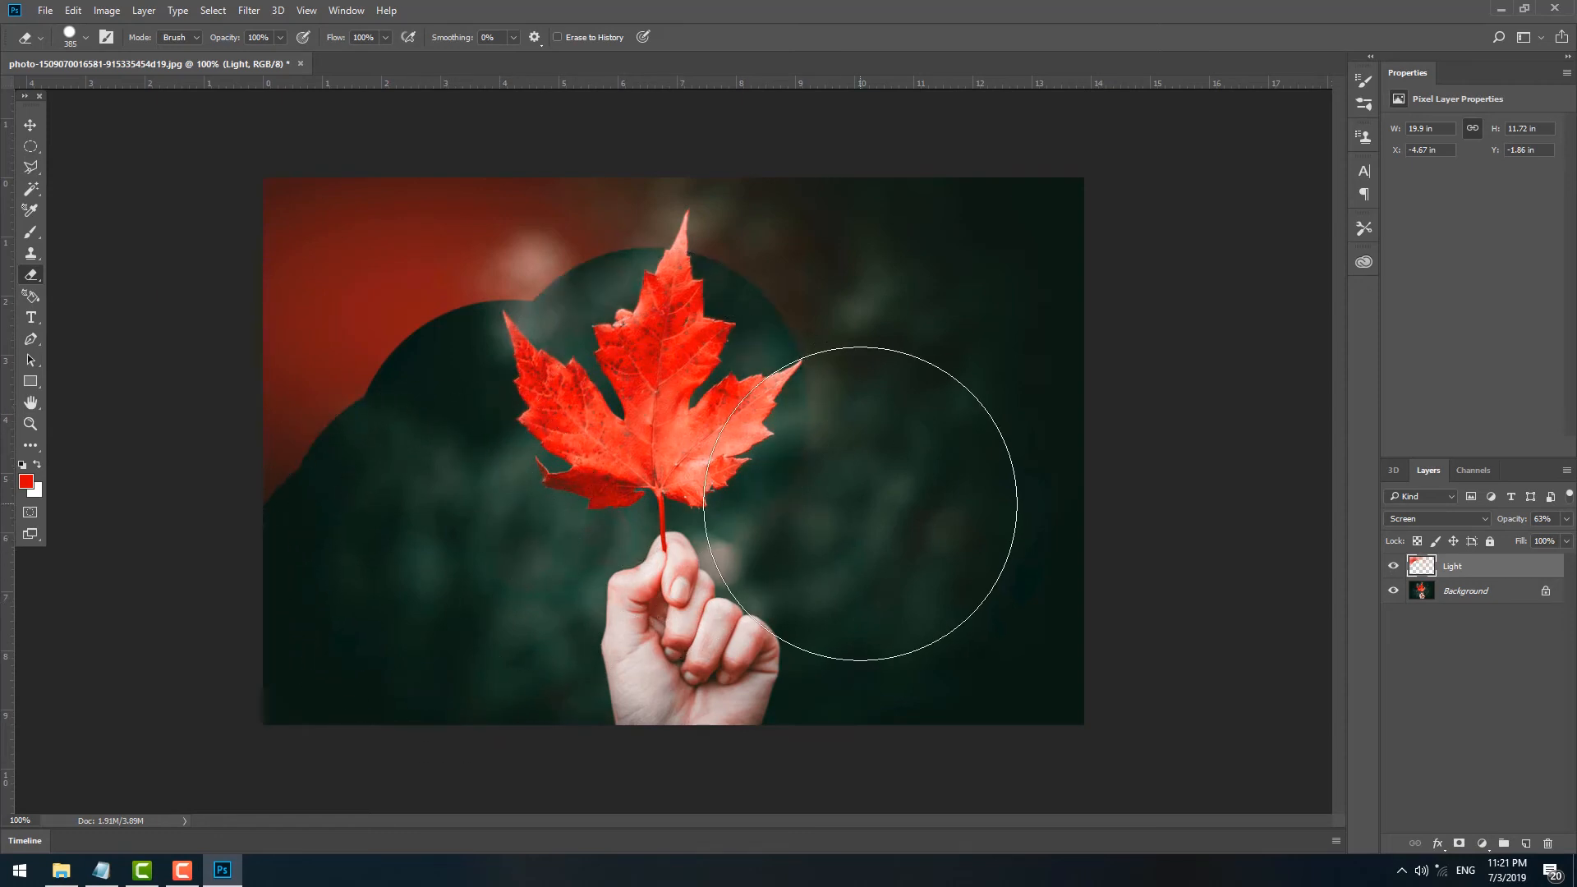
pyautogui.hotkey('ctrl', 'z')
pyautogui.hotkey('ctrl', 'z')
pyautogui.hotkey('ctrl', 'z')
pyautogui.hotkey('ctrl', 'z')
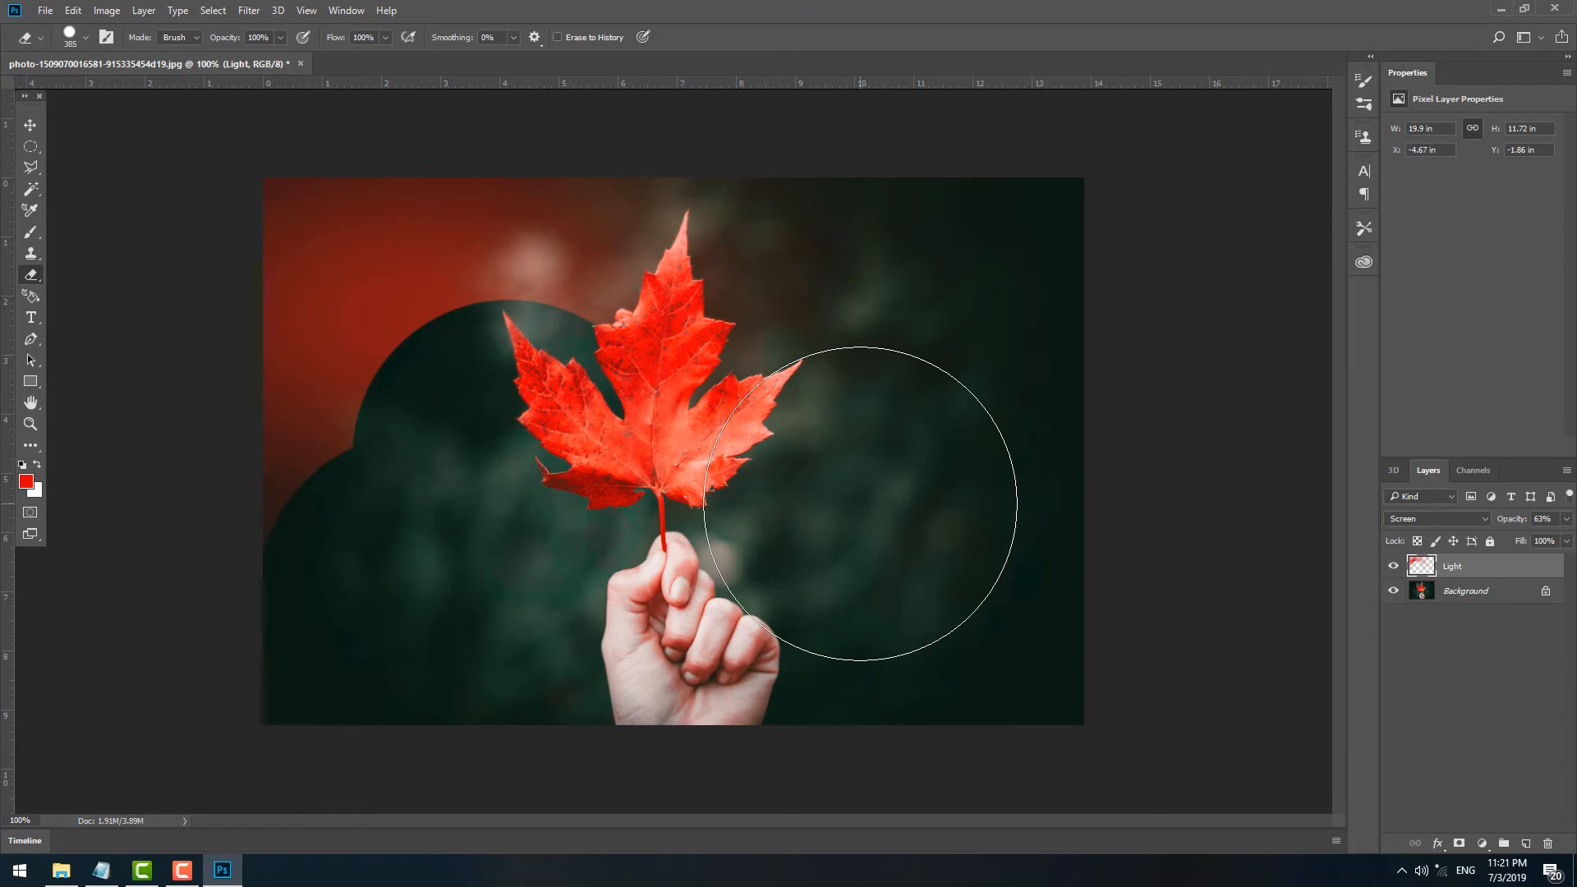
pyautogui.rightClick(793, 507)
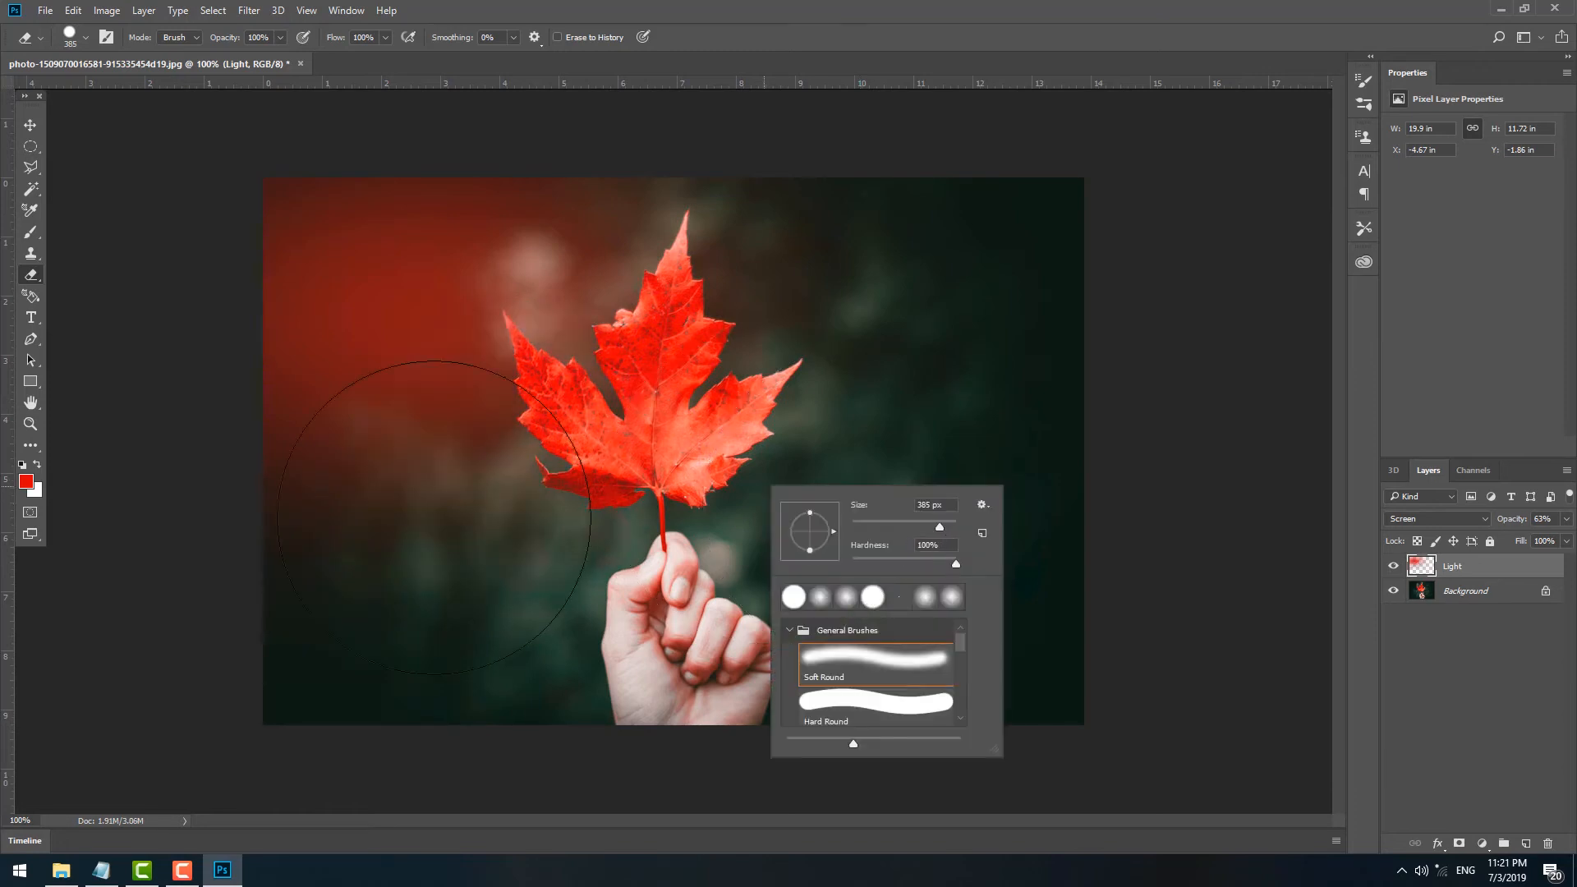
# - Add the white text "Photo" in 12 pt Arial Narrow to the left of the hand with the Type tool
pyautogui.click(31, 296)
pyautogui.click(31, 319)
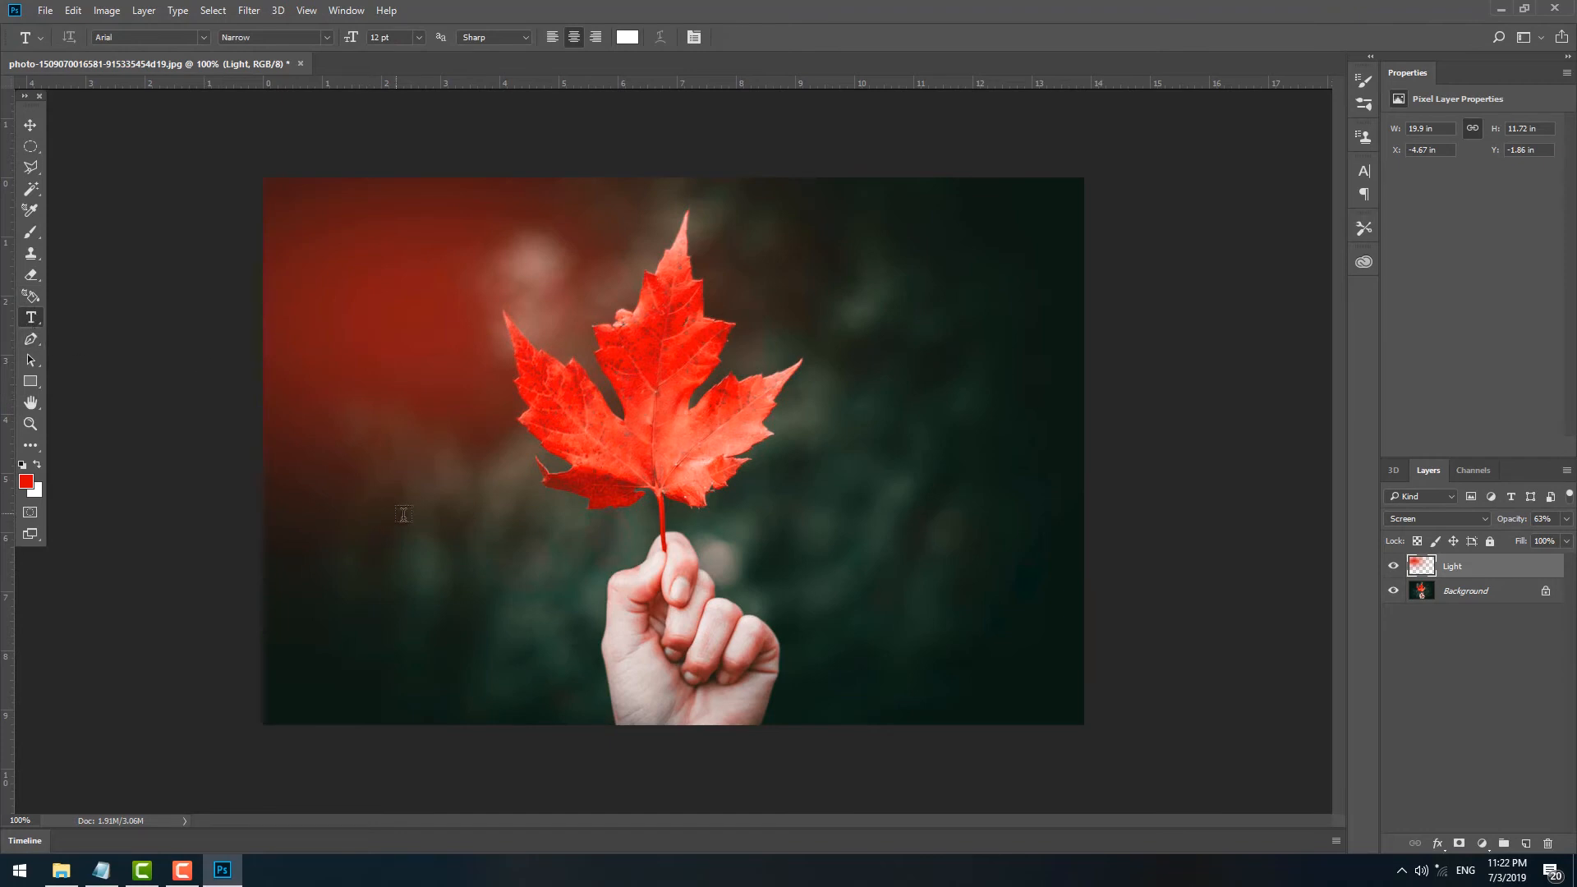
pyautogui.click(441, 594)
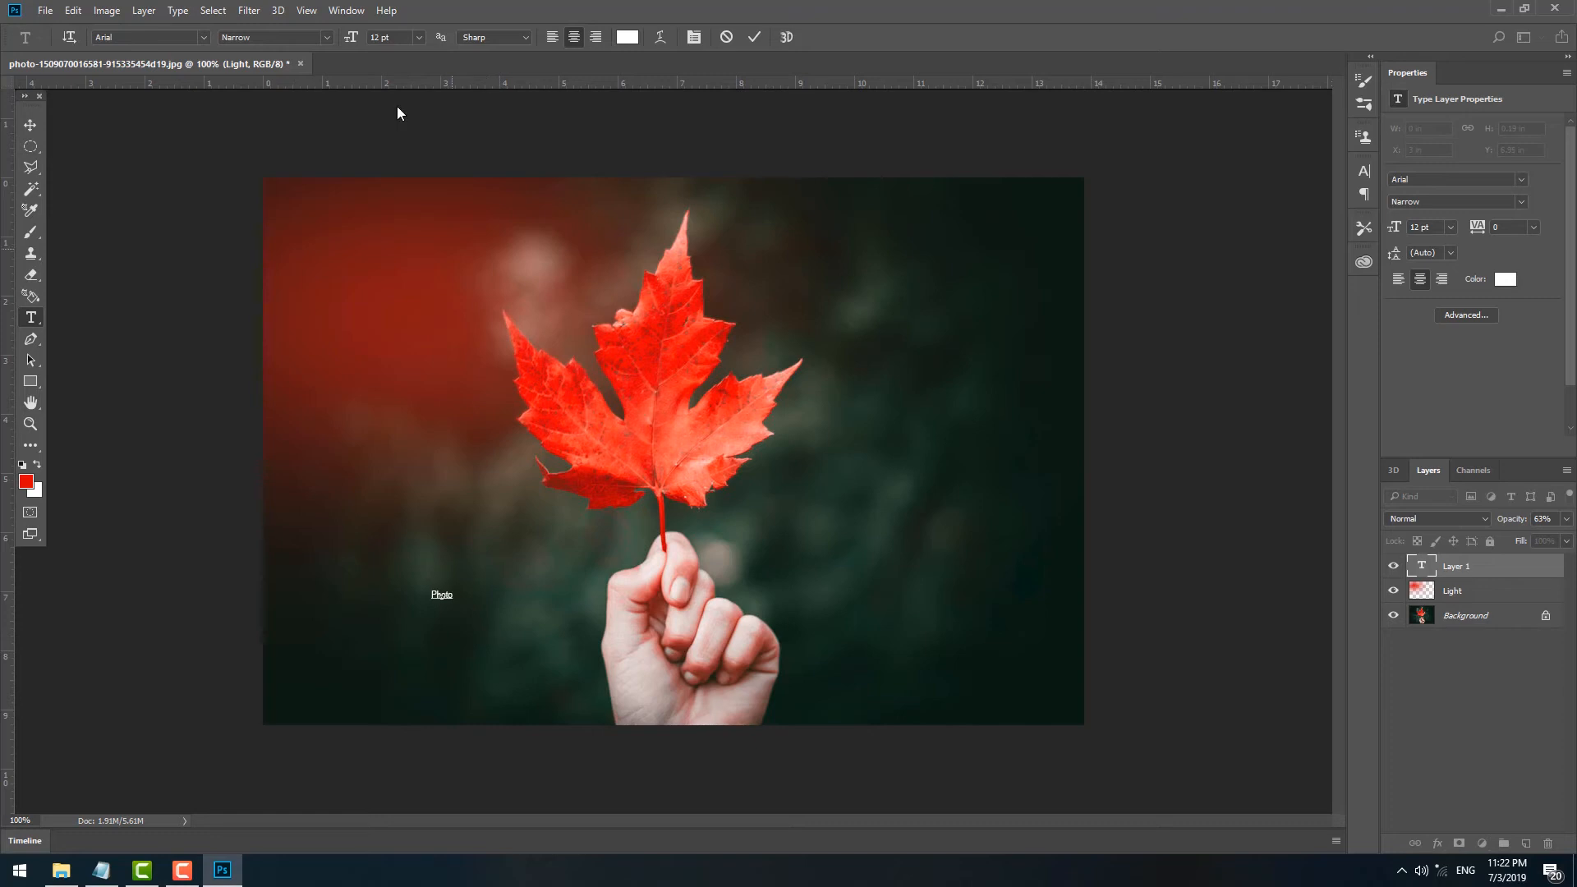
# - Scale the Photo text up to about 97.74 pt and place it in the photo's lower-left area
pyautogui.click(30, 129)
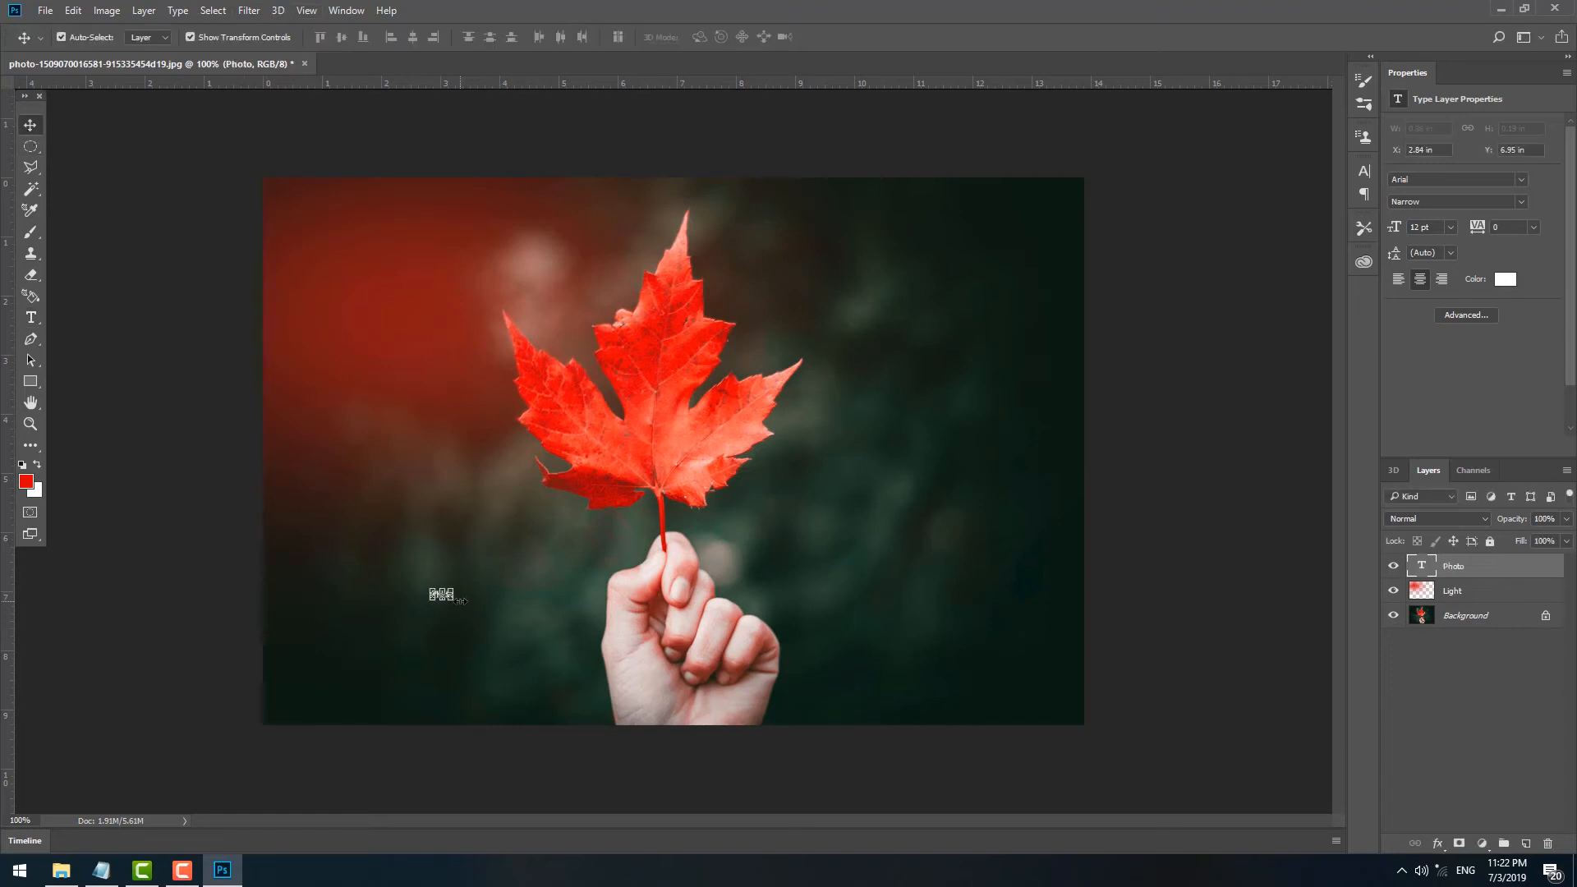
pyautogui.moveTo(456, 591); pyautogui.dragTo(608, 510)
pyautogui.moveTo(566, 556); pyautogui.dragTo(469, 623)
pyautogui.press('Return')
# - Change the font of the whole Photo text to Edwardian Script ITC
pyautogui.click(31, 318)
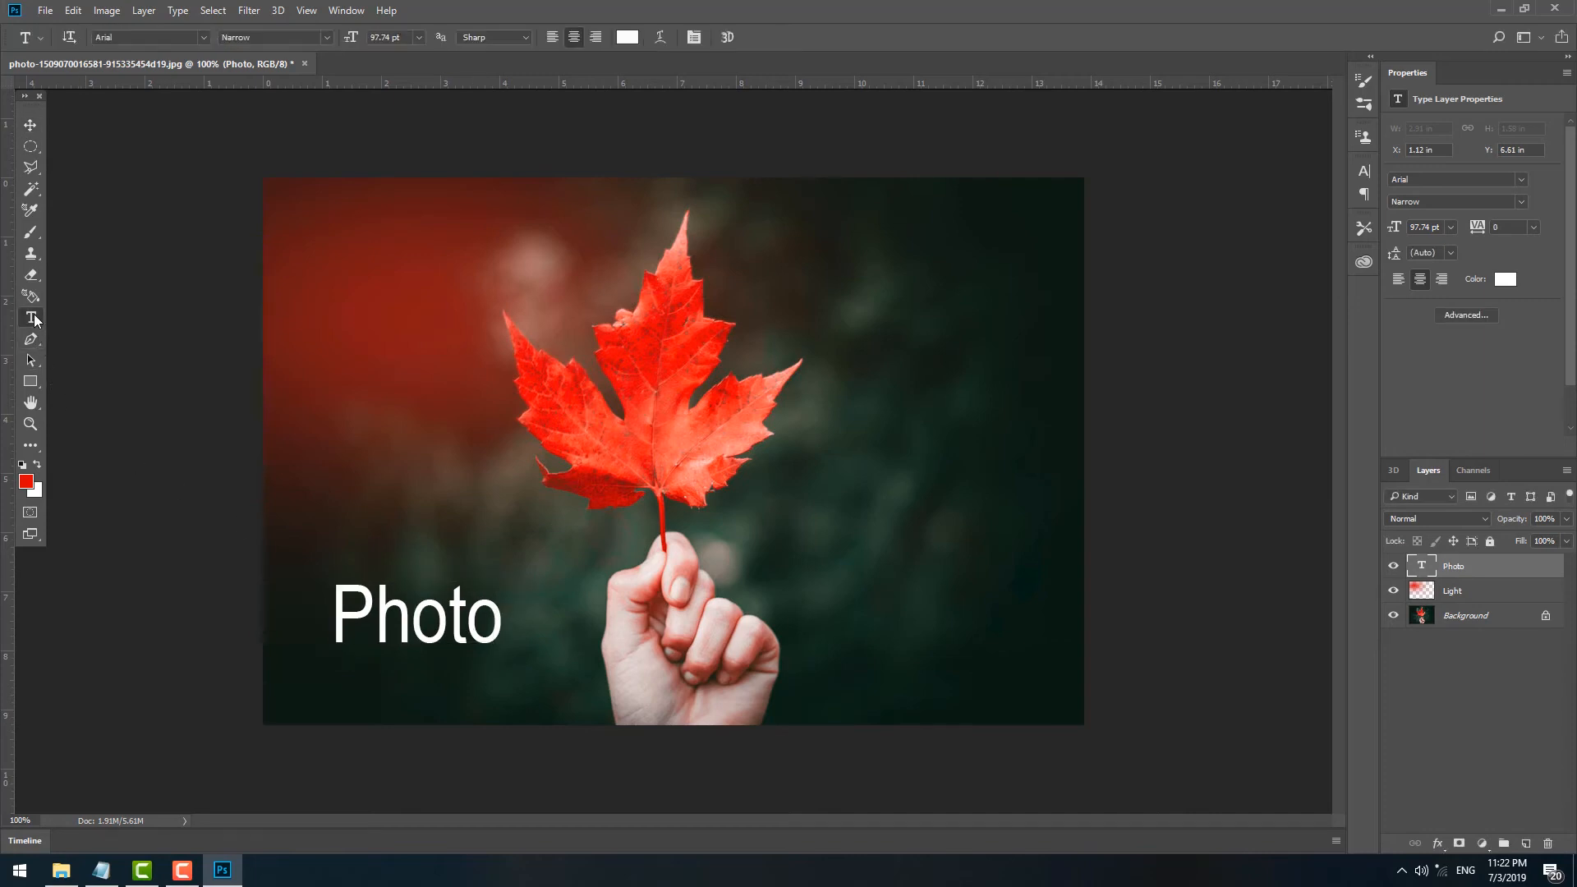
pyautogui.click(419, 617)
pyautogui.hotkey('ctrl', 'a')
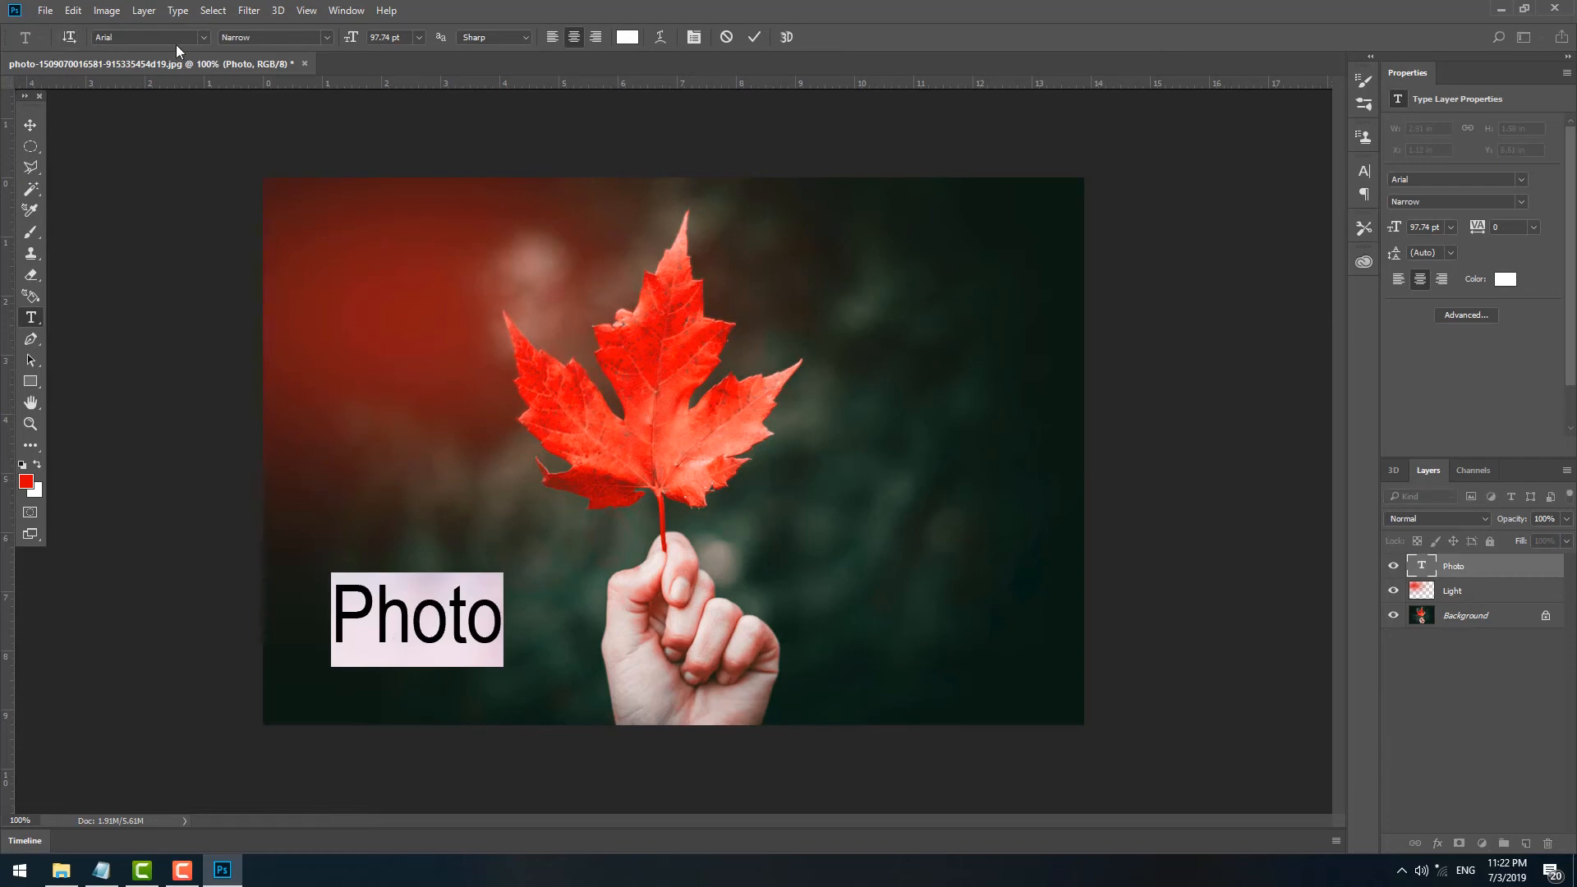
pyautogui.click(204, 37)
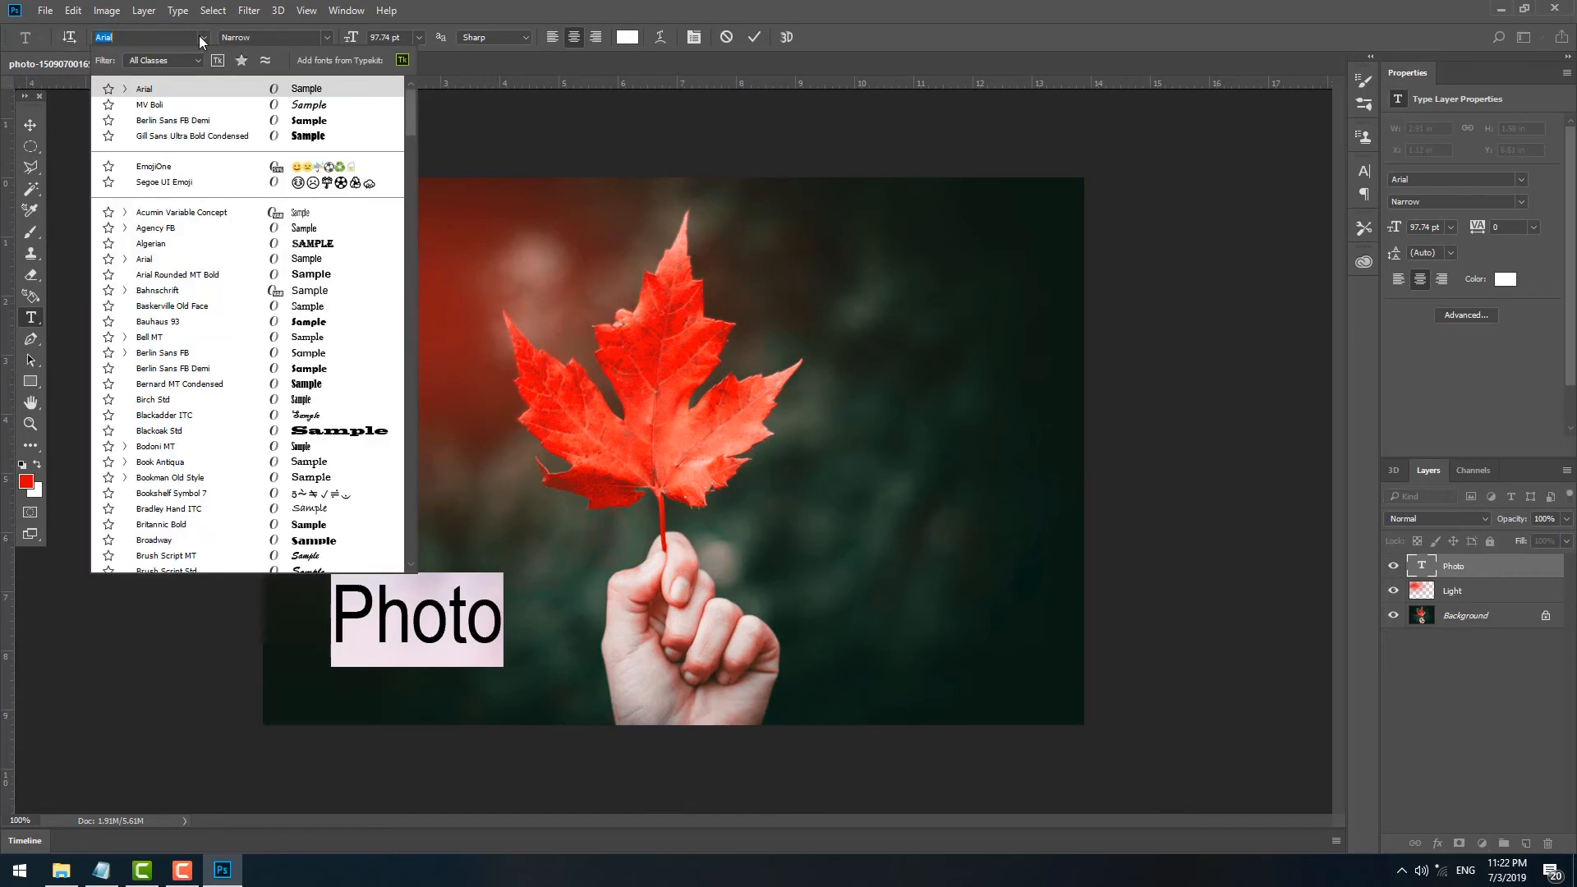
pyautogui.scroll(-3, 247, 328)
pyautogui.scroll(-7, 303, 355)
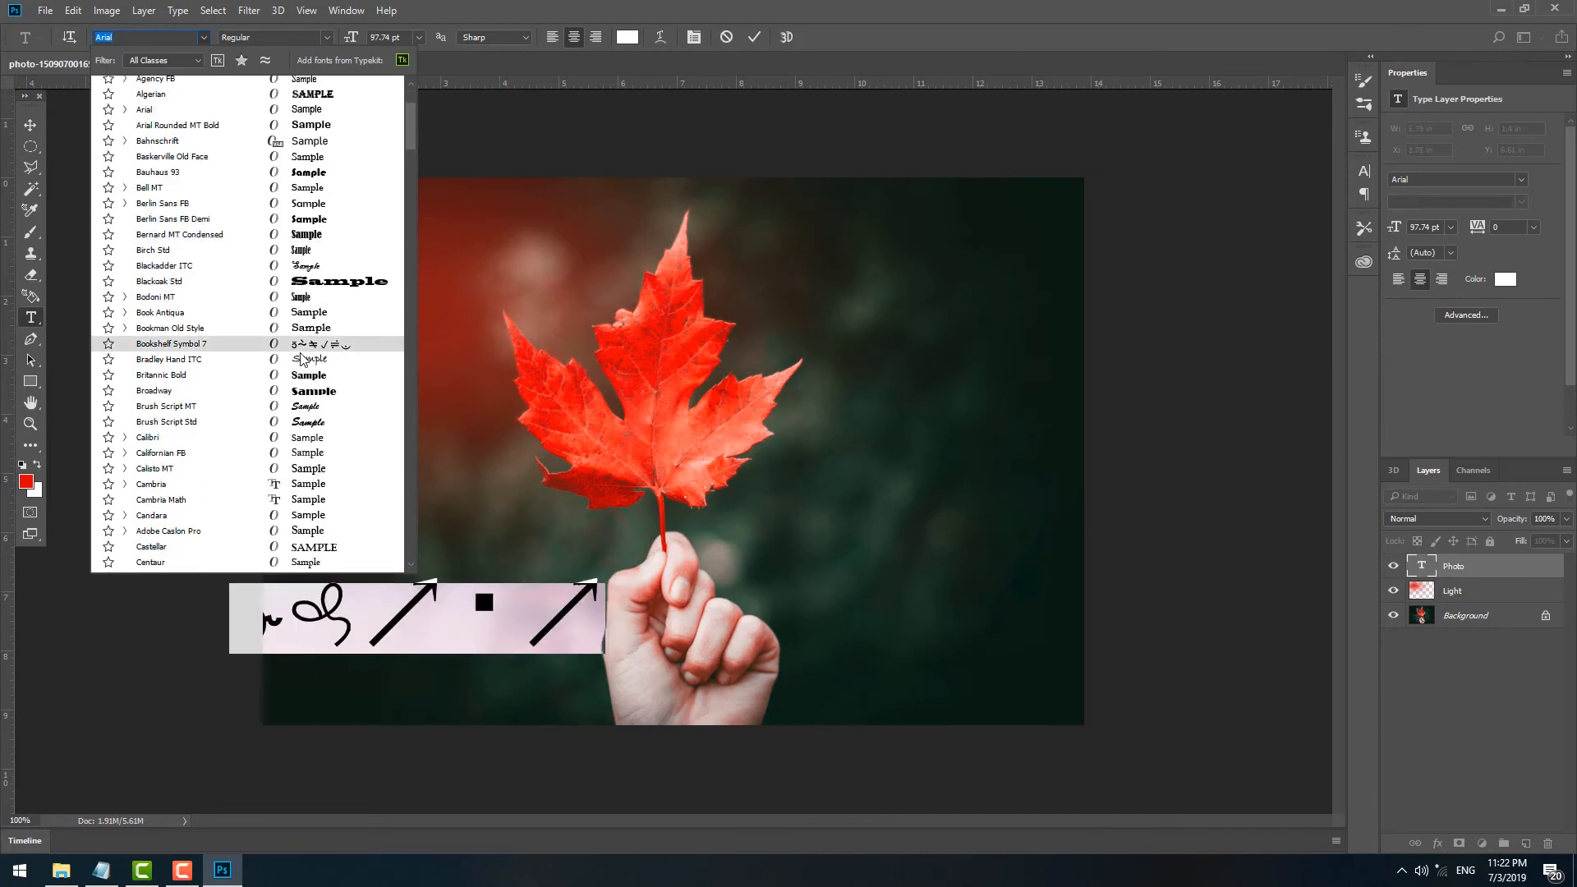
pyautogui.scroll(-6, 304, 378)
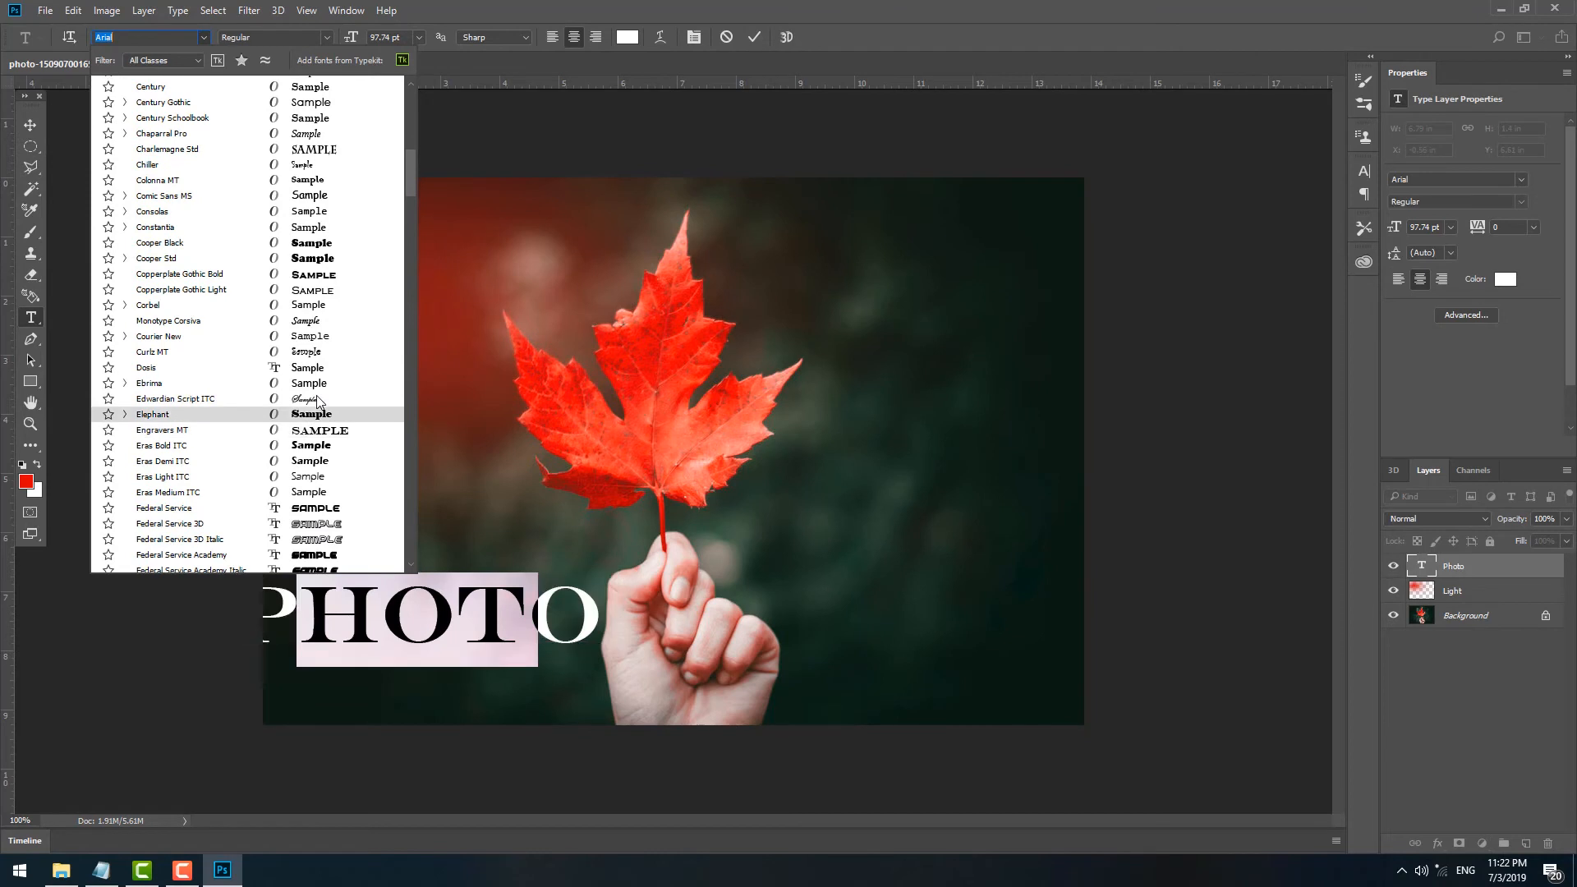
pyautogui.click(317, 399)
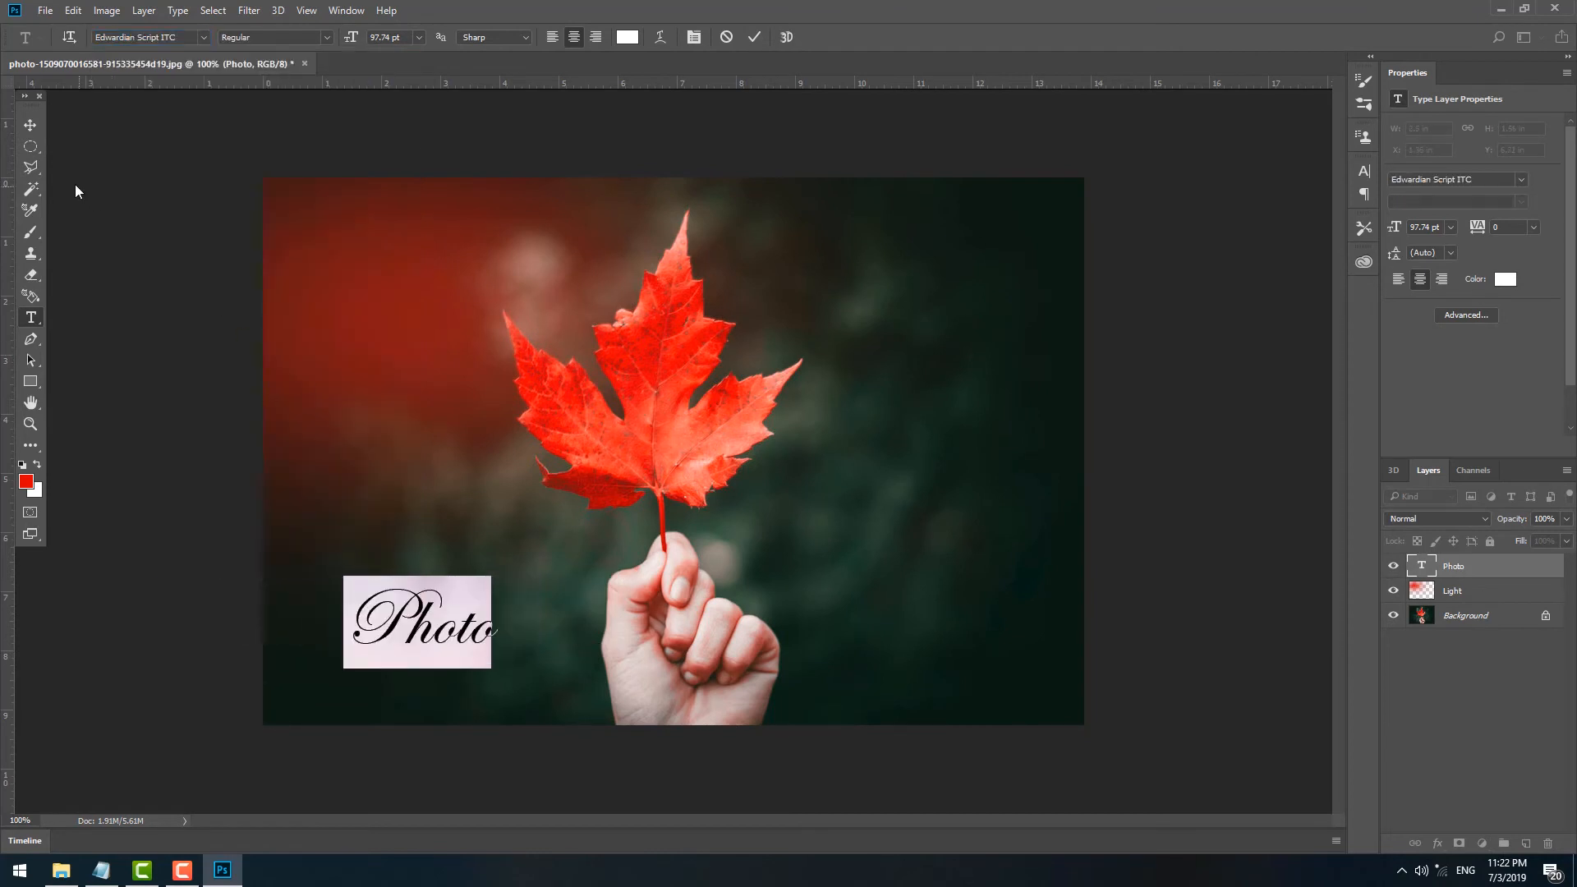
# - Move the Photo text closer to the photo's lower-left corner, to about X 0.47 in and Y 7.2 in
pyautogui.click(30, 125)
pyautogui.moveTo(463, 640); pyautogui.dragTo(424, 651)
pyautogui.moveTo(417, 669); pyautogui.dragTo(419, 669)
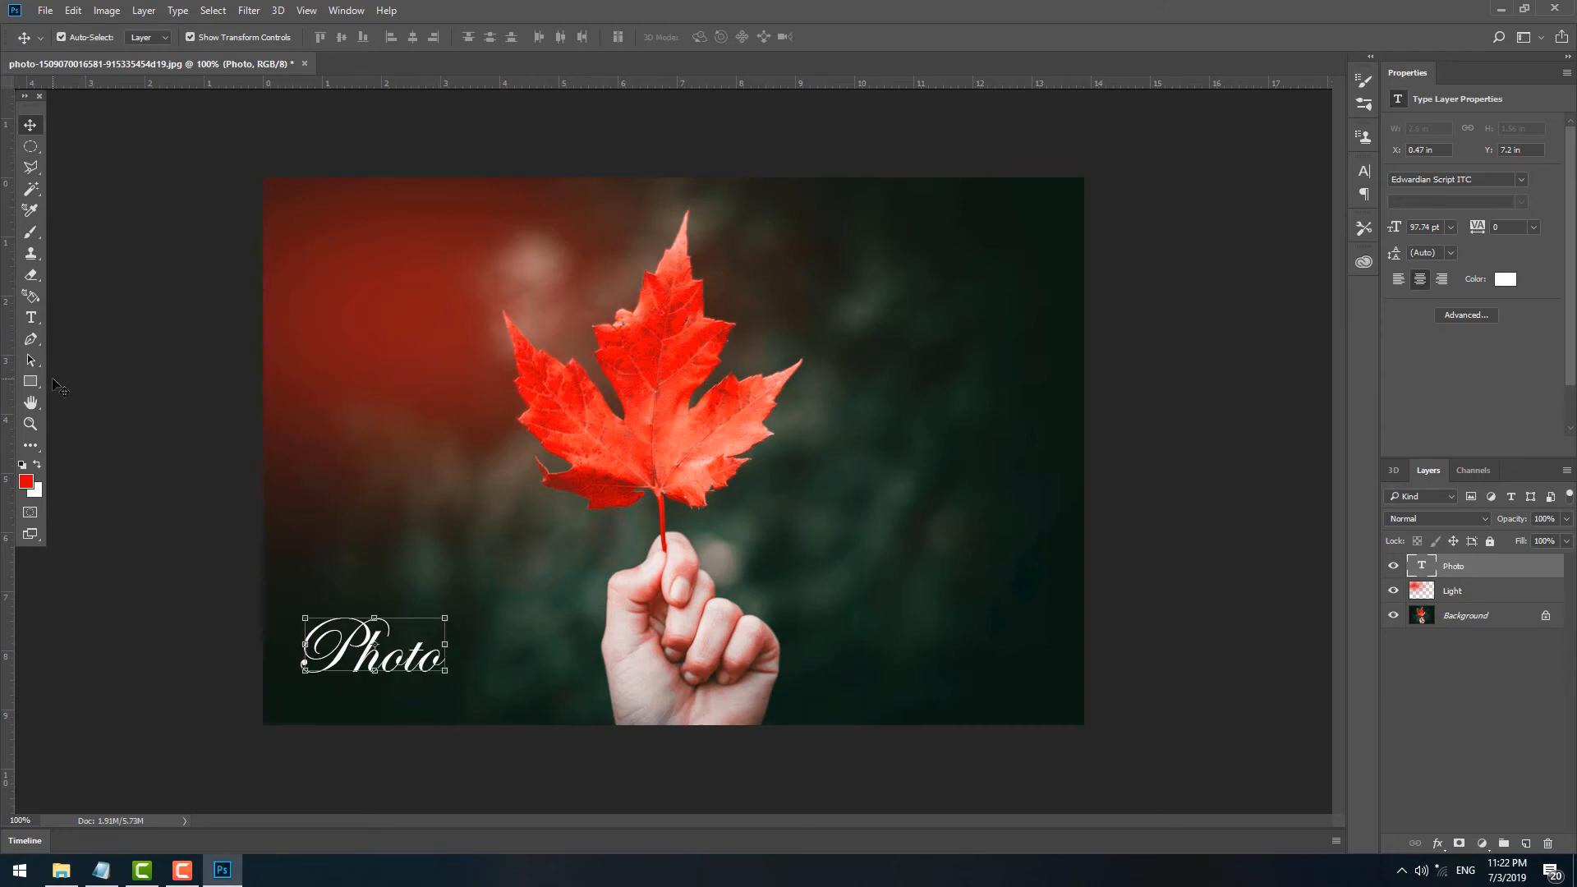
# - Zoom the photo in to 200% and back out to 100%
pyautogui.click(31, 424)
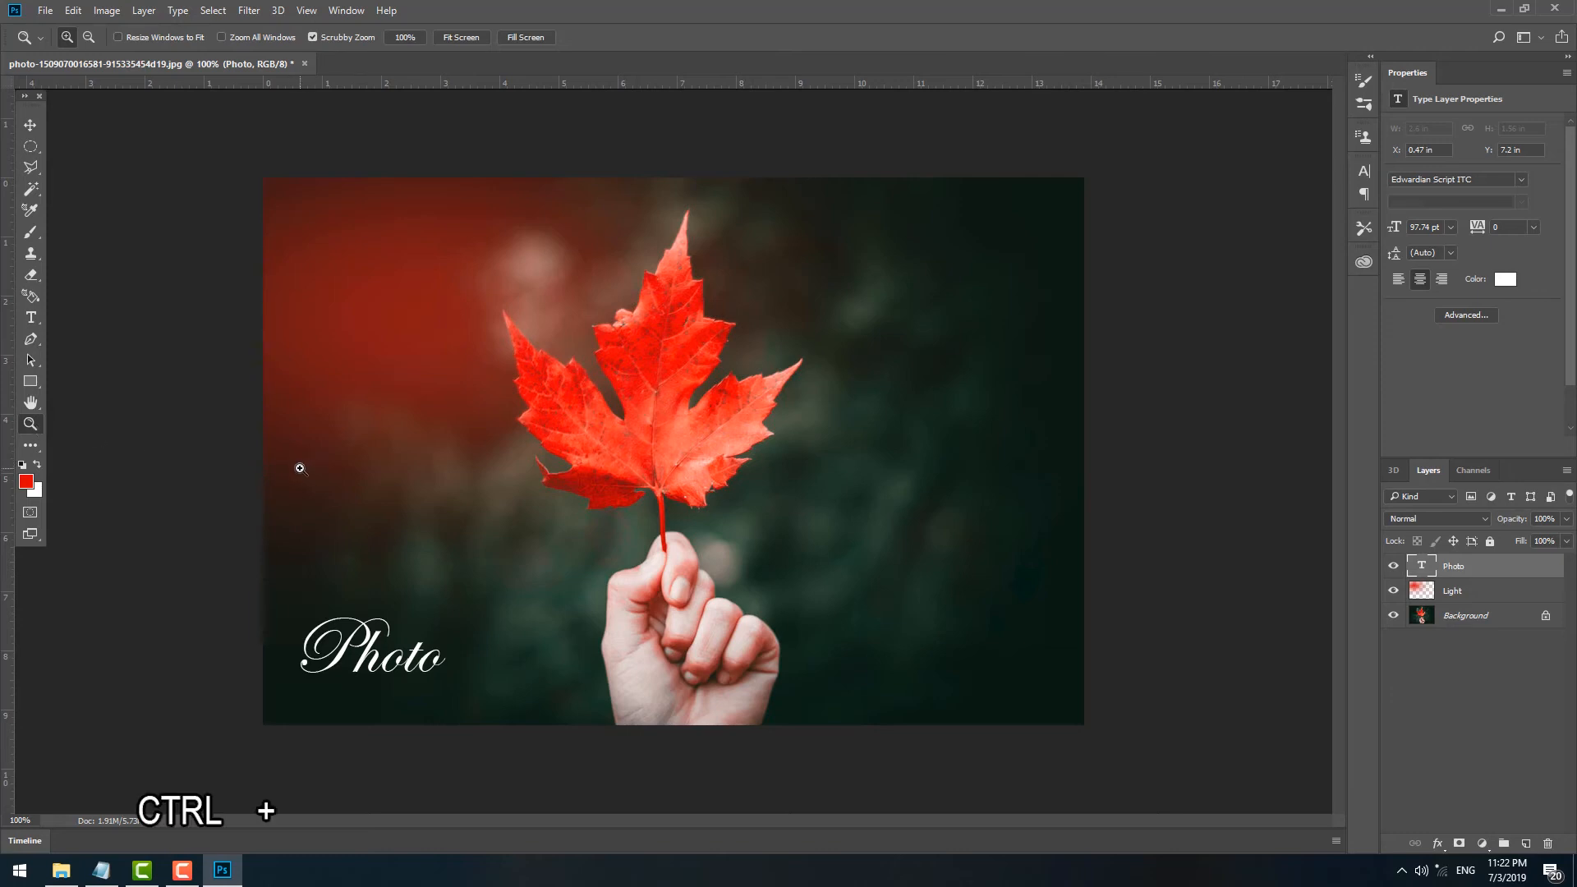
pyautogui.hotkey('ctrl', '+')
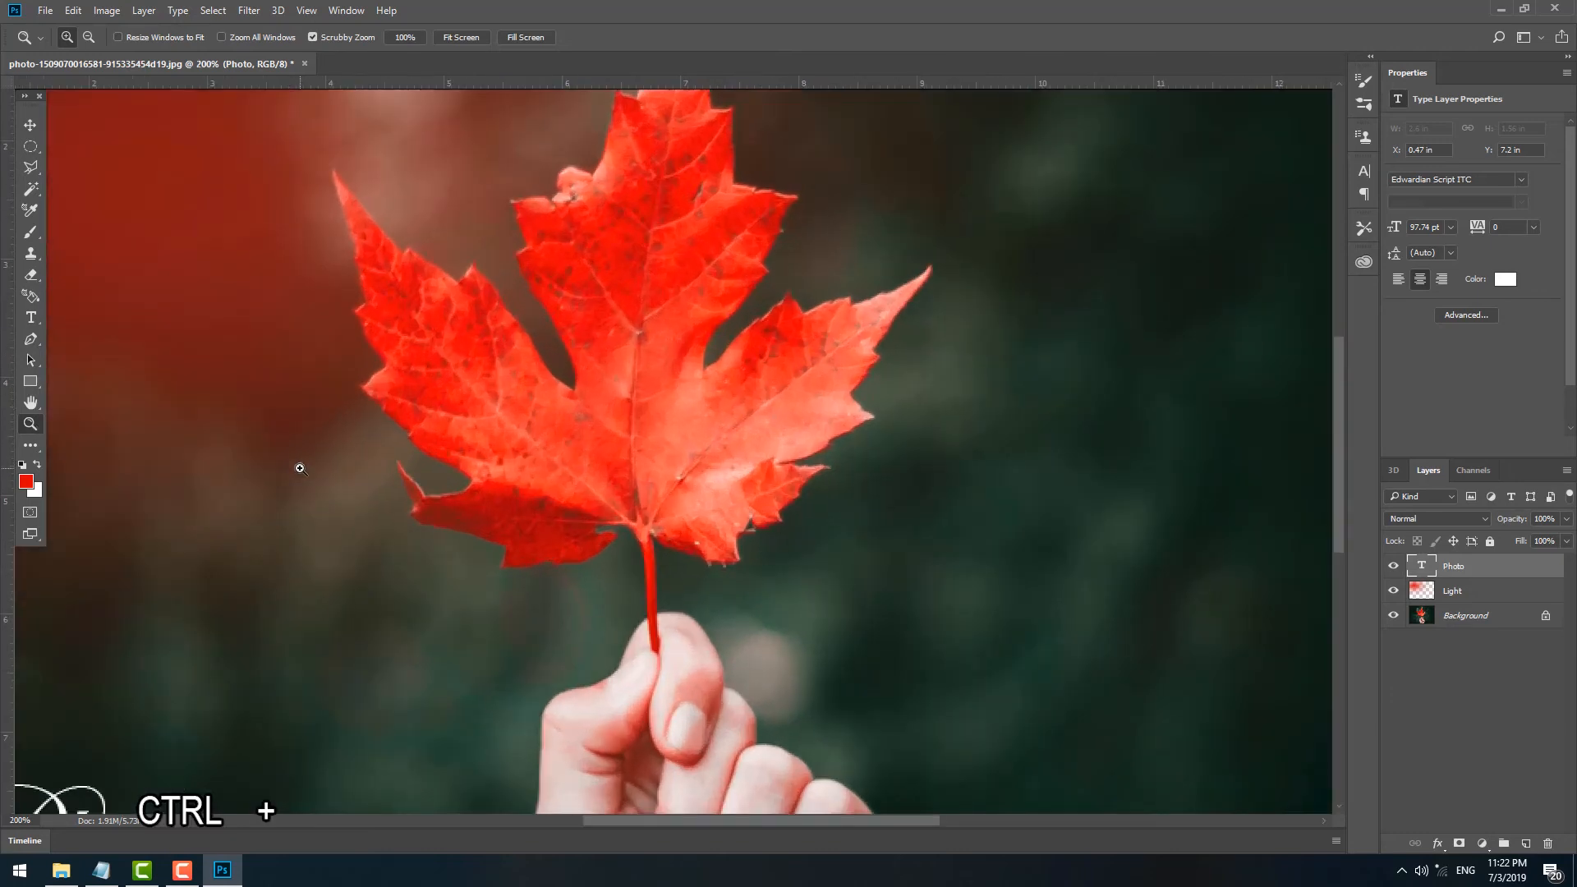
pyautogui.hotkey('ctrl', '-')
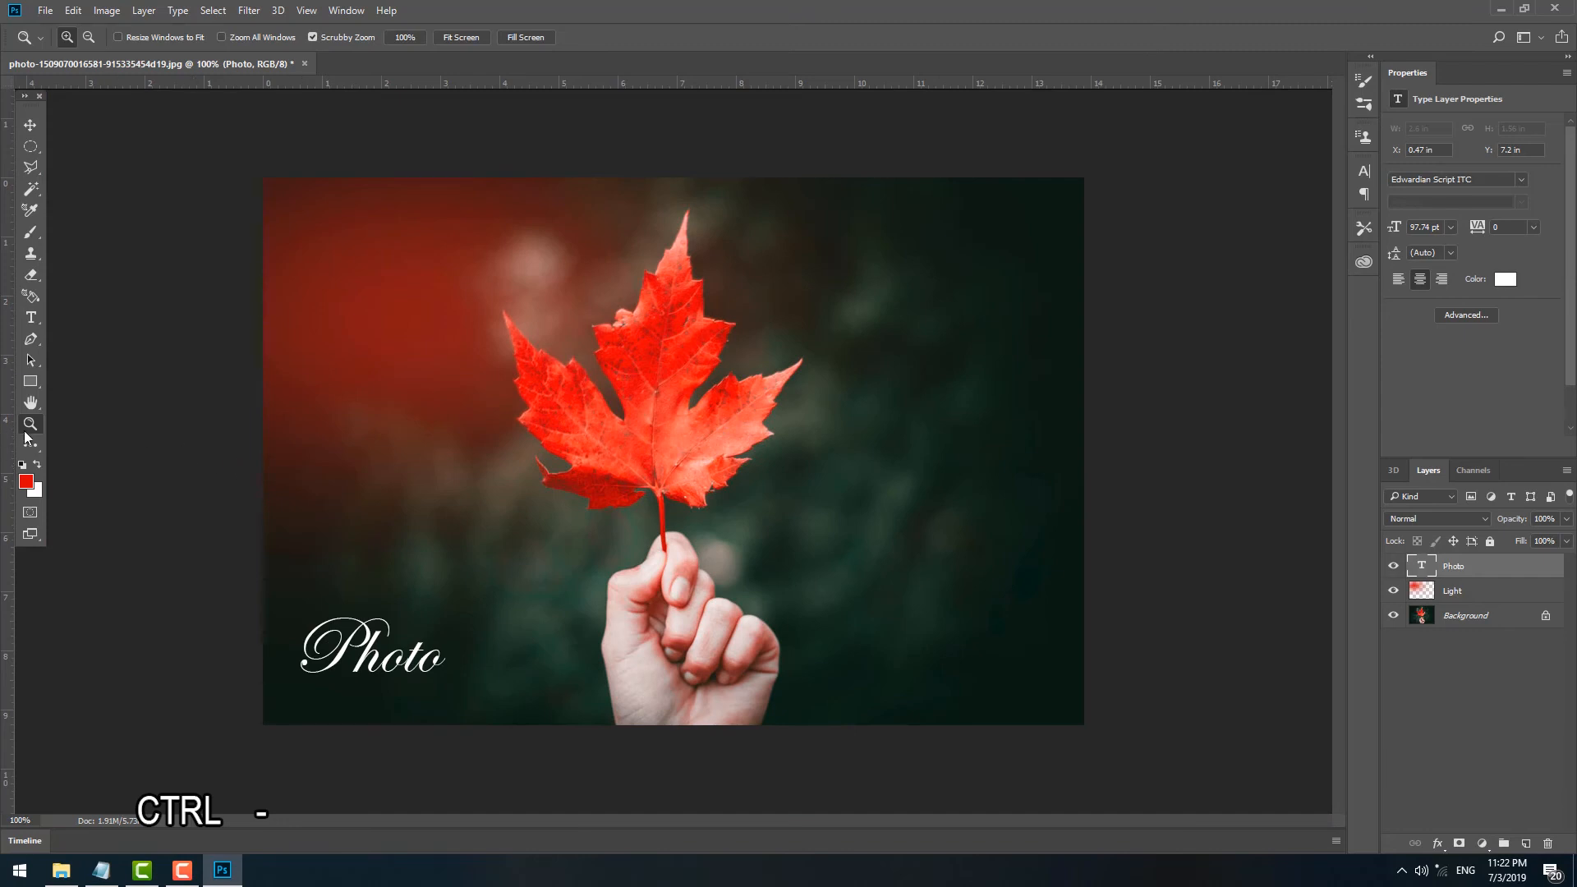
# - Zoom in on the fingers holding the stem up to 600%, and return to 100% with the Zoom tool
pyautogui.click(477, 519)
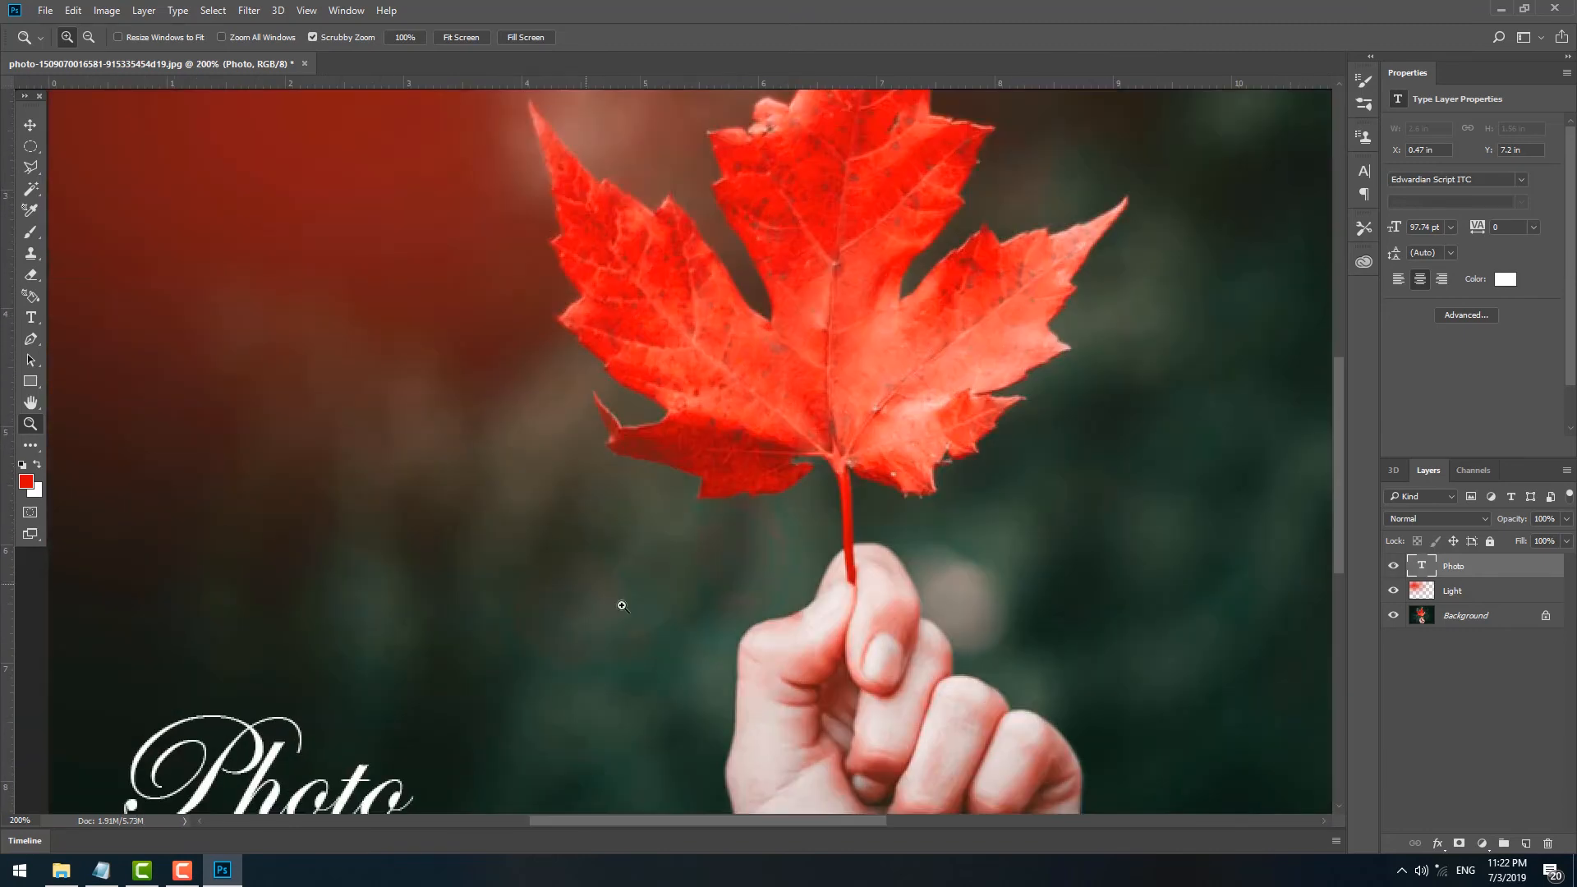
pyautogui.click(864, 655)
pyautogui.click(889, 649)
pyautogui.click(886, 639)
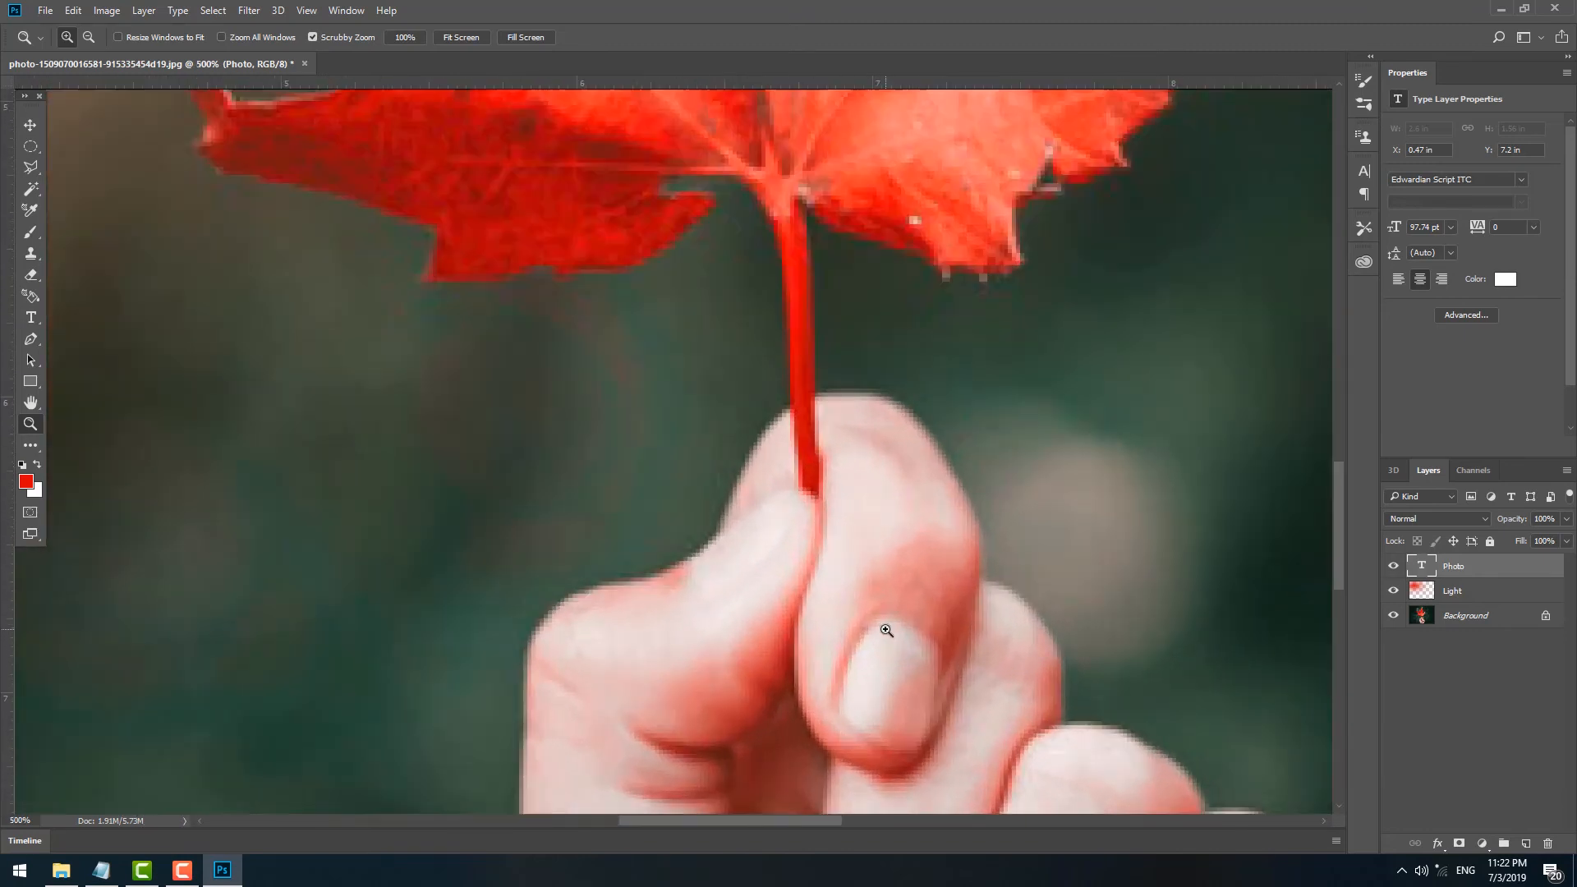
pyautogui.click(887, 630)
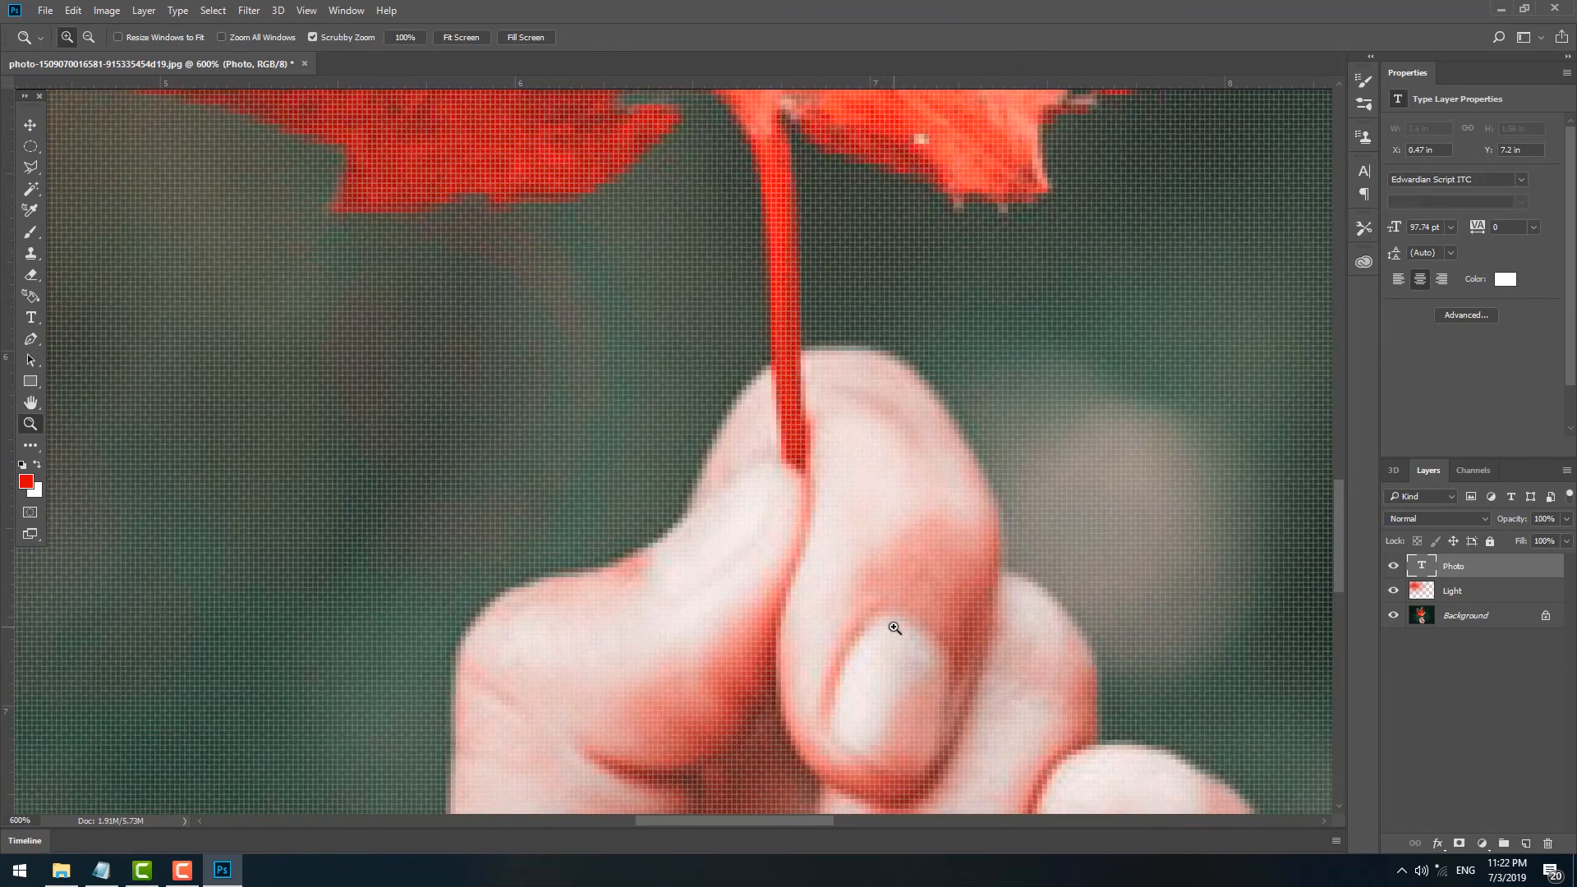
pyautogui.keyDown('alt'); pyautogui.click(461, 510); pyautogui.keyUp('alt')
pyautogui.keyDown('alt'); pyautogui.click(475, 457); pyautogui.keyUp('alt')
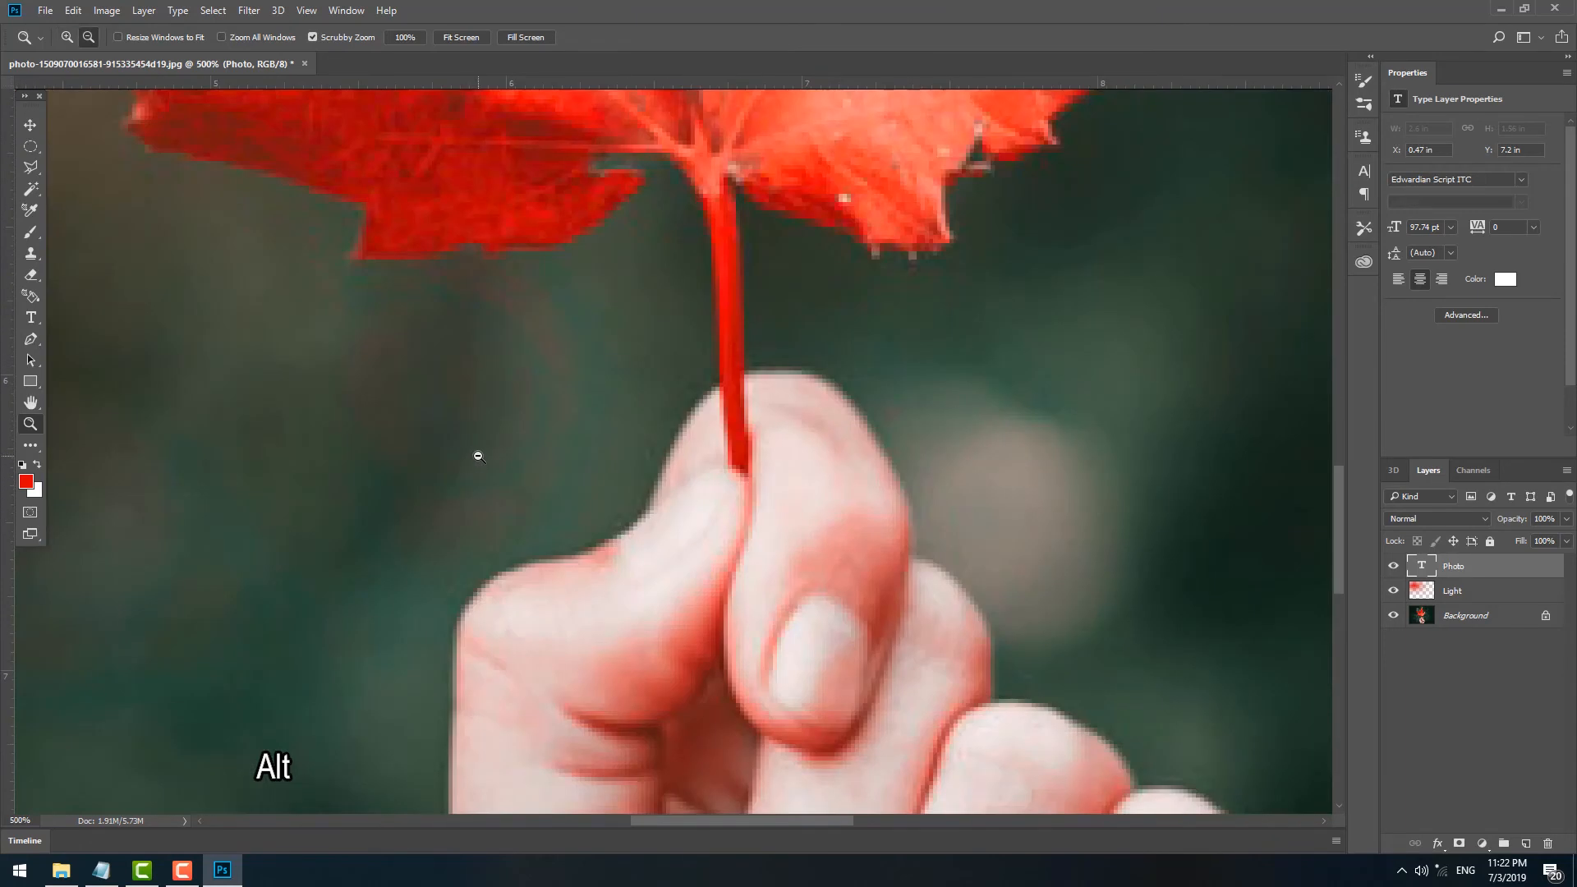
pyautogui.keyDown('alt'); pyautogui.click(448, 461); pyautogui.keyUp('alt')
pyautogui.keyDown('alt'); pyautogui.click(436, 461); pyautogui.keyUp('alt')
pyautogui.keyDown('alt'); pyautogui.click(438, 464); pyautogui.keyUp('alt')
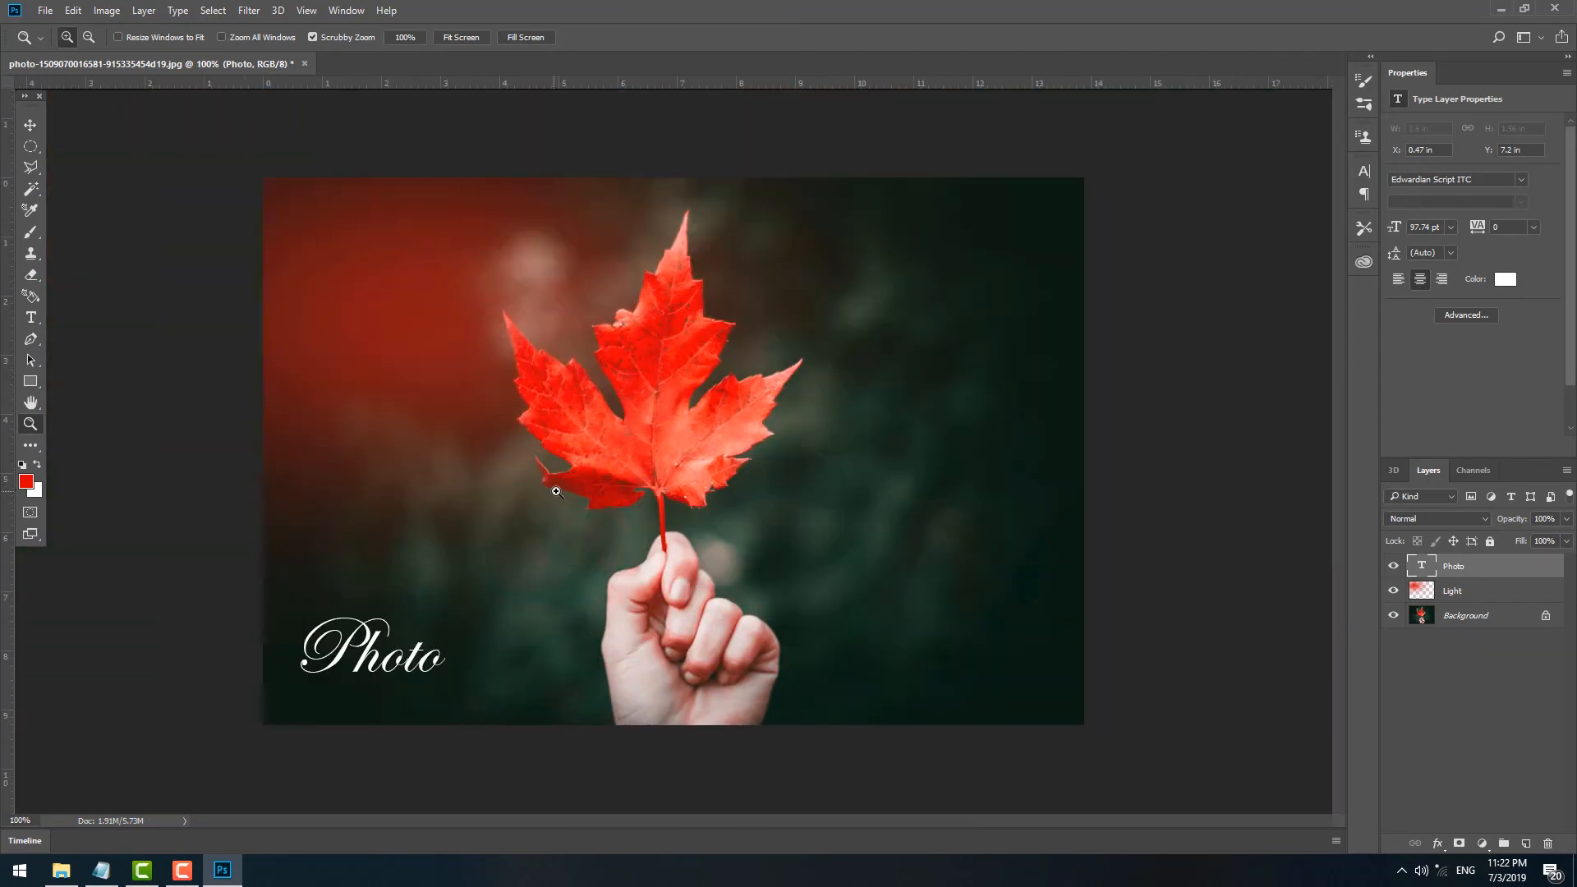
# - Magnify the area below the leaf to 400% and pan across the enlarged photo to inspect it
pyautogui.click(618, 516)
pyautogui.click(618, 516)
pyautogui.click(618, 516)
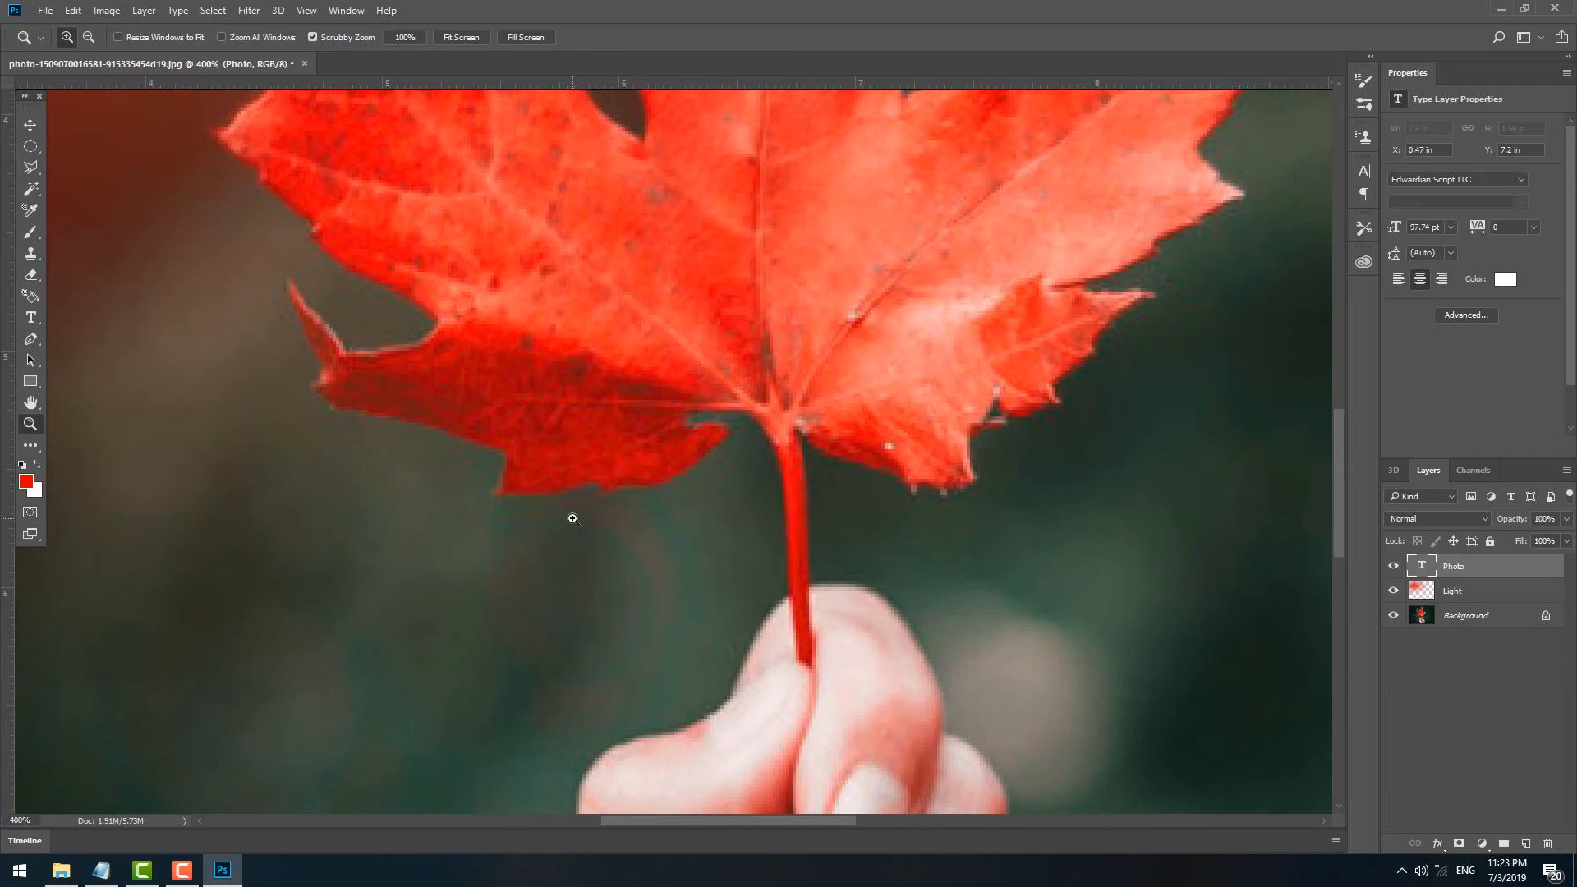
pyautogui.moveTo(287, 678); pyautogui.dragTo(589, 457)
pyautogui.moveTo(267, 703); pyautogui.dragTo(588, 367)
pyautogui.moveTo(258, 367); pyautogui.dragTo(1008, 208)
pyautogui.moveTo(921, 721); pyautogui.dragTo(546, 722)
pyautogui.moveTo(469, 323); pyautogui.dragTo(584, 729)
pyautogui.moveTo(278, 205); pyautogui.dragTo(644, 613)
pyautogui.moveTo(174, 348); pyautogui.dragTo(596, 293)
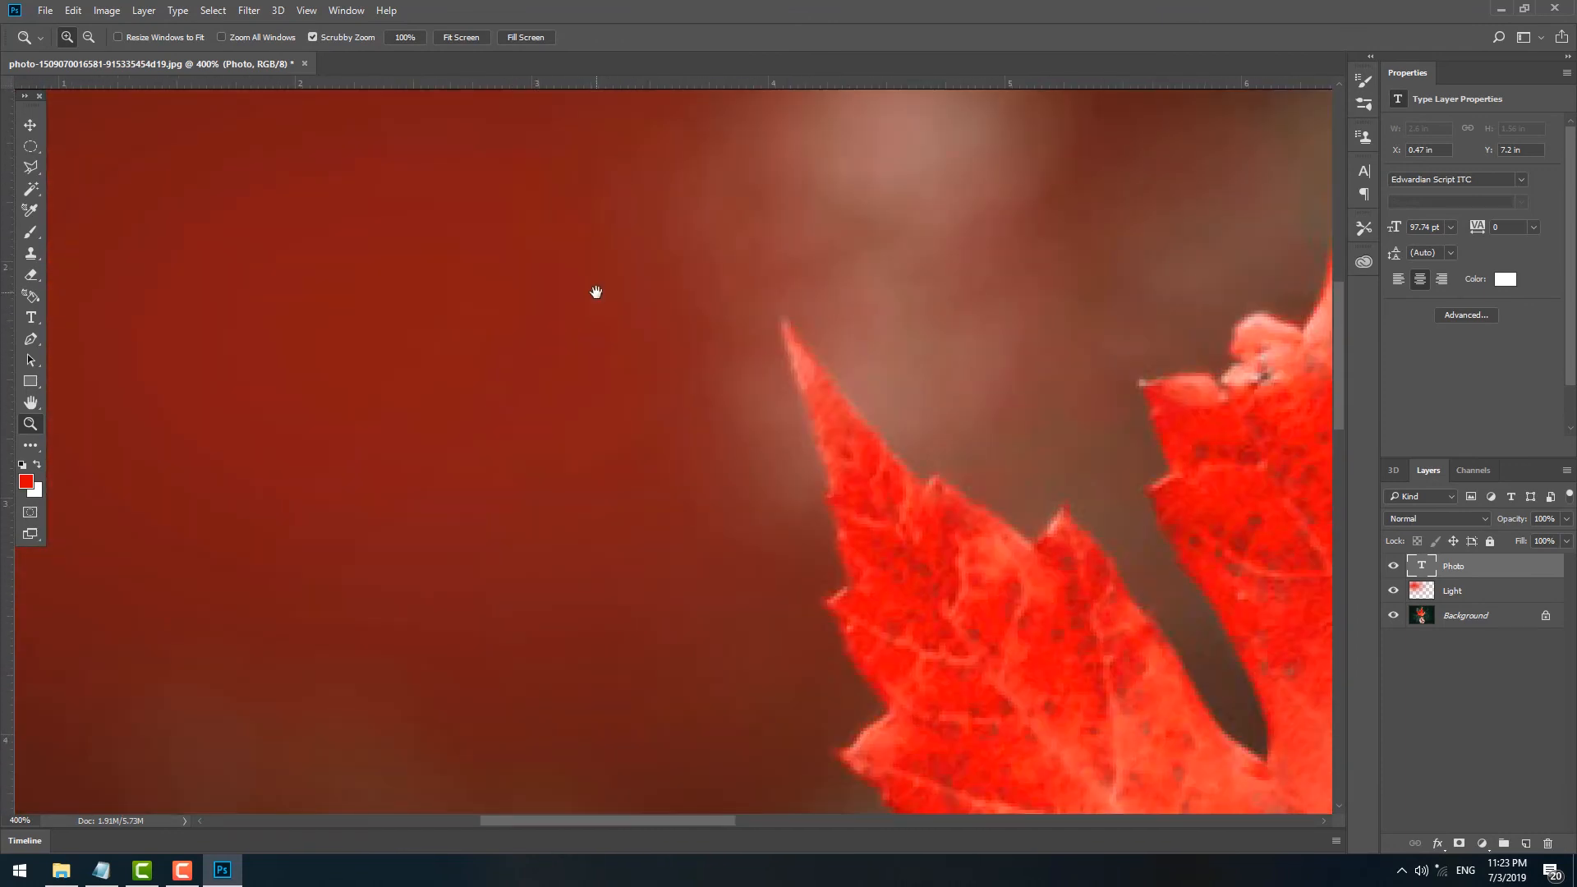
# - Return the view to the whole photo at 100% and switch to the Elliptical Marquee tool
pyautogui.hotkey('ctrl', '-')
pyautogui.hotkey('ctrl', '-')
pyautogui.hotkey('ctrl', '-')
pyautogui.hotkey('ctrl', '-')
pyautogui.hotkey('ctrl', '-')
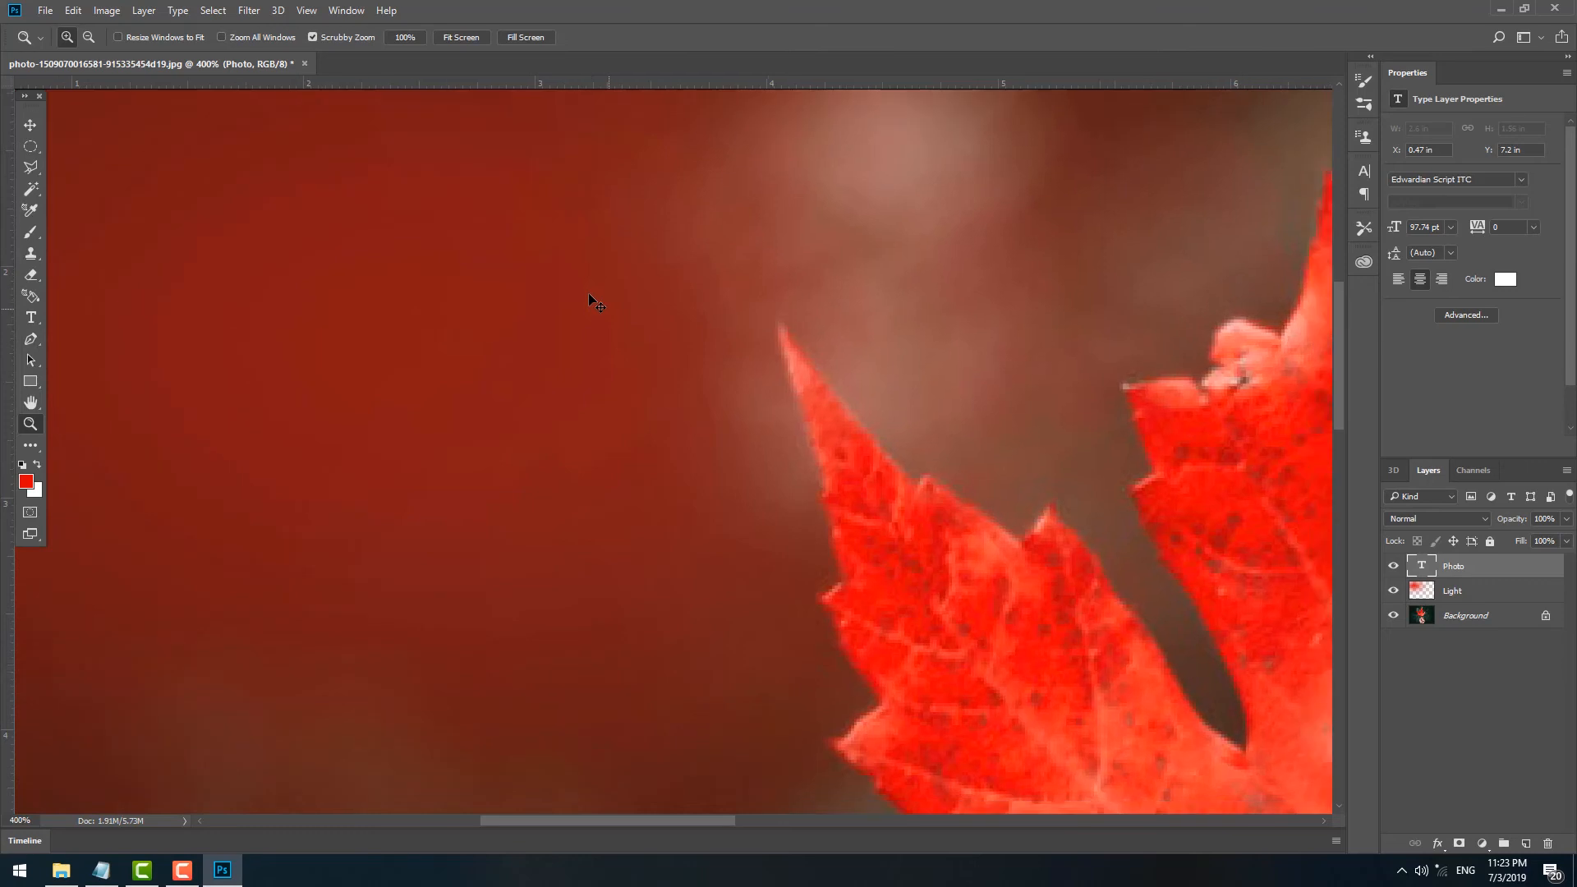
pyautogui.hotkey('ctrl', '+')
pyautogui.hotkey('ctrl', '+')
pyautogui.hotkey('ctrl', '+')
pyautogui.hotkey('ctrl', '-')
pyautogui.press('m')
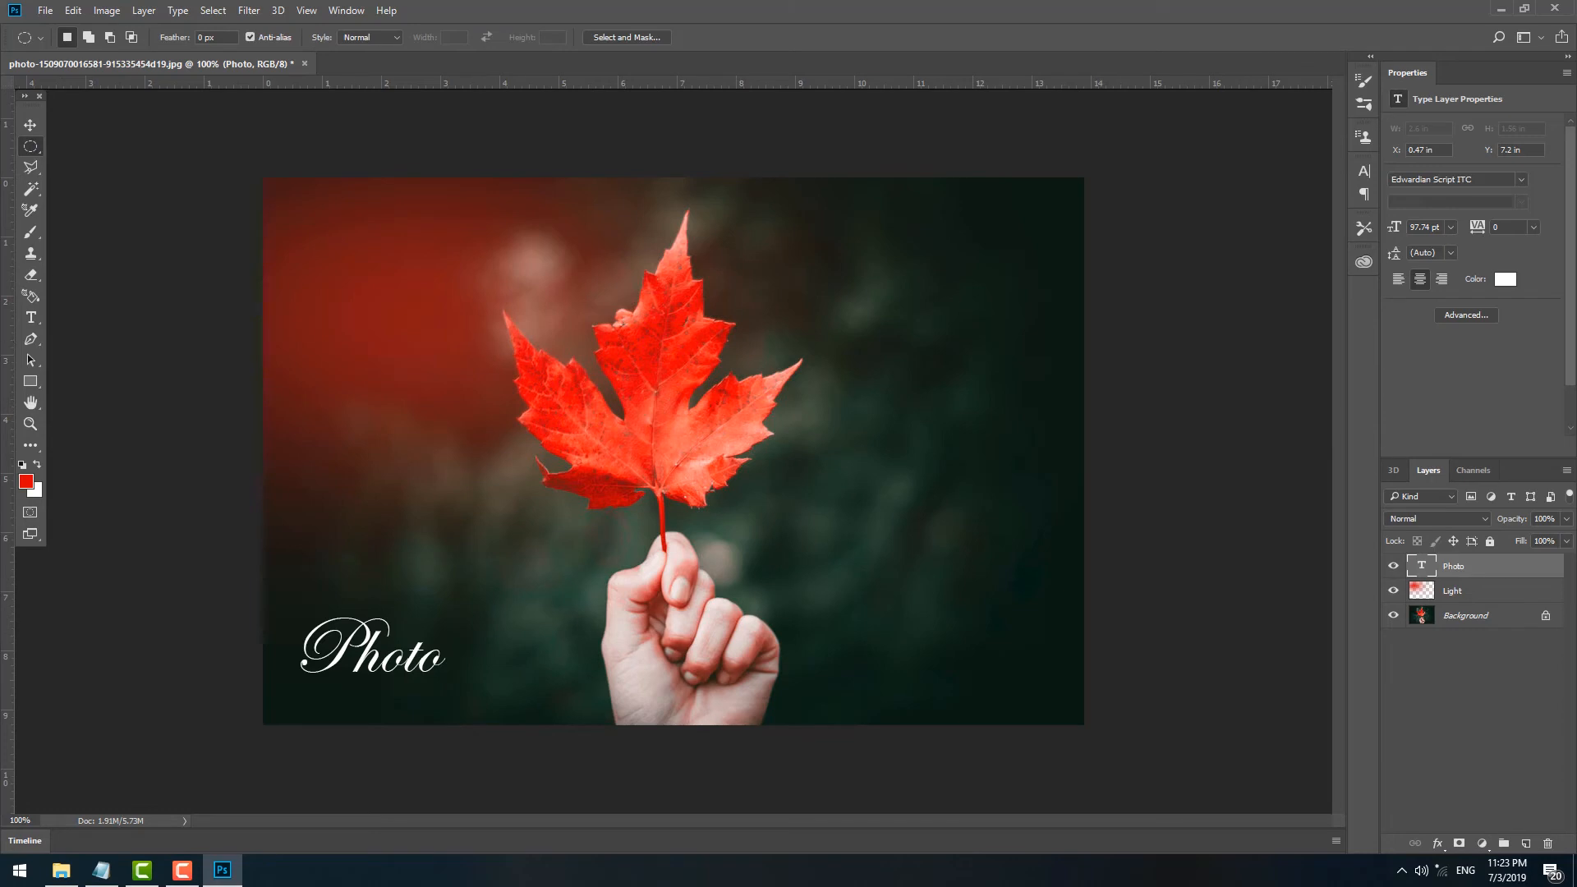
# - Begin saving the document and browse to the Untitled Project folder inside the Desktop's photo folder
pyautogui.click(45, 10)
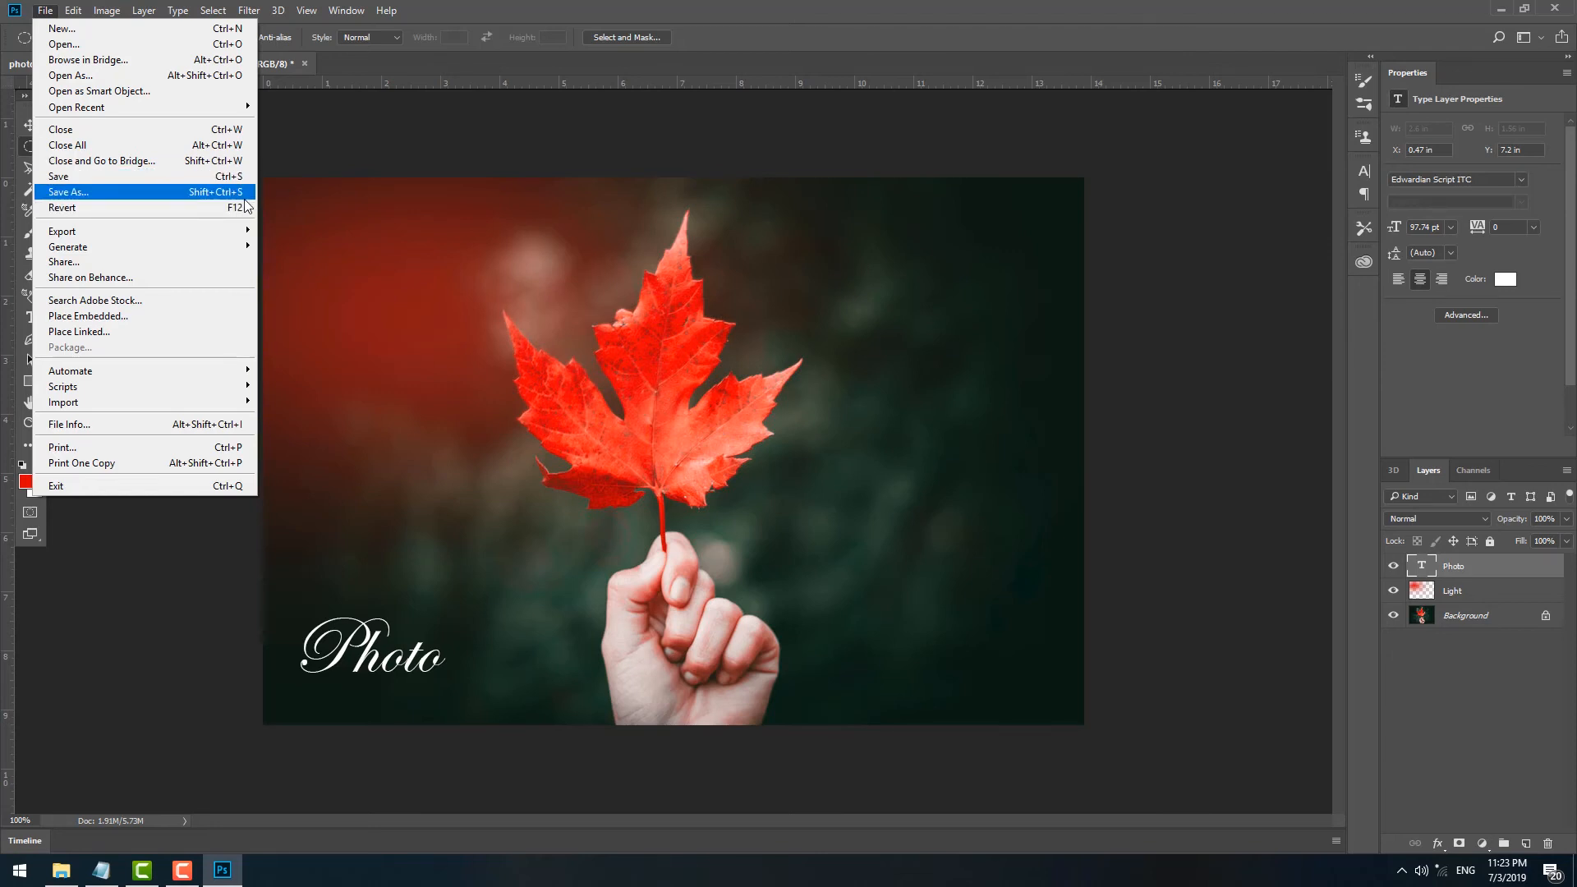
pyautogui.click(188, 176)
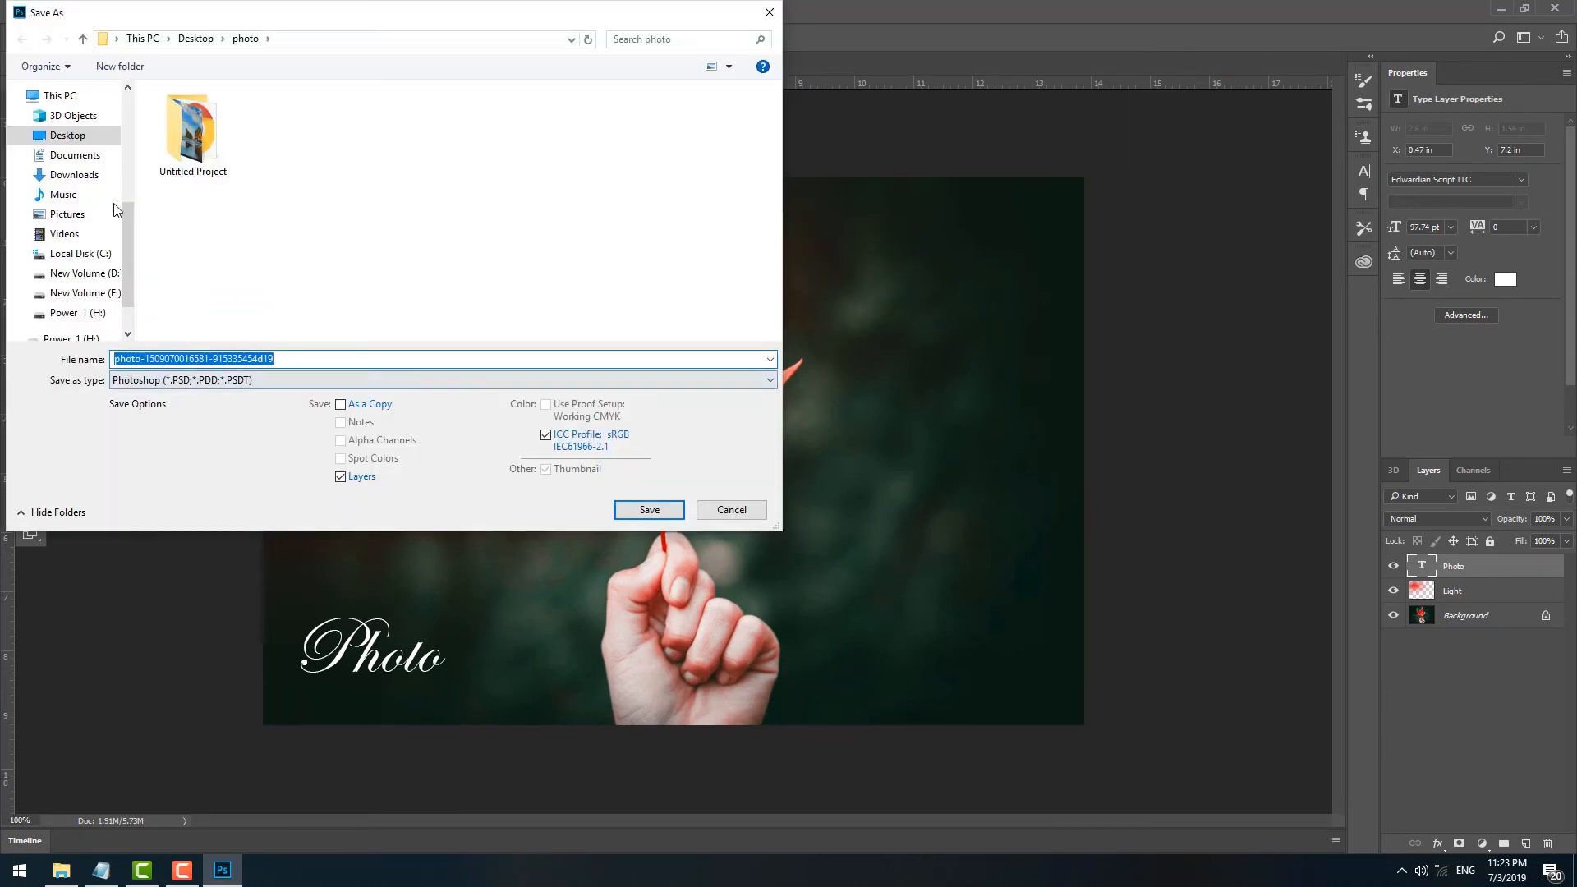
pyautogui.click(39, 133)
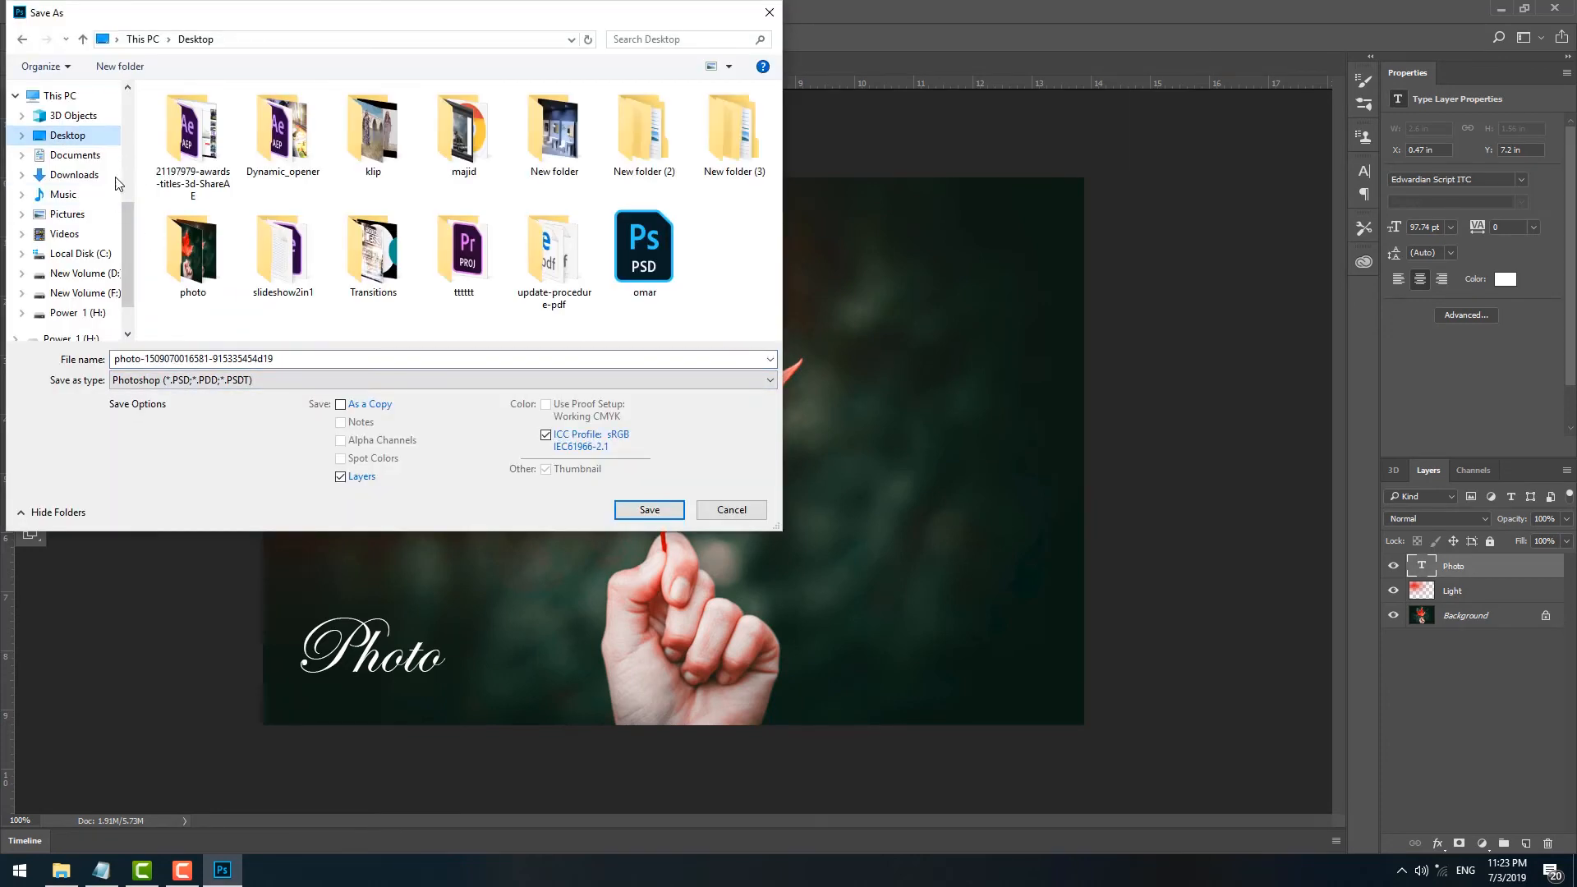
pyautogui.doubleClick(196, 253)
pyautogui.doubleClick(193, 131)
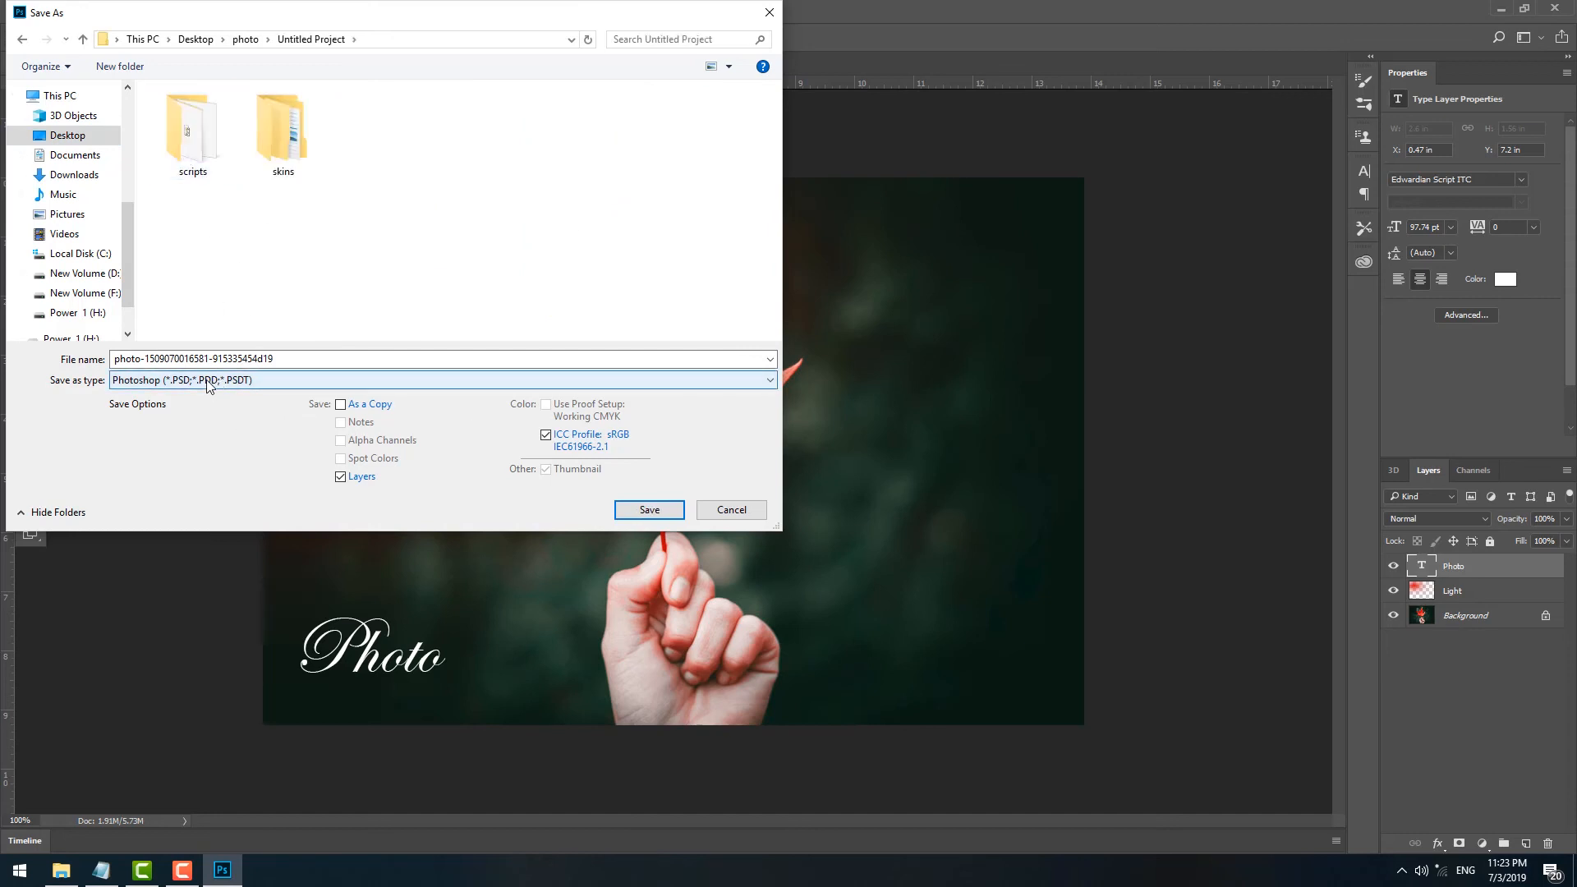
# - Try the Photoshop, JPEG and PNG file formats for the save, and cancel without saving
pyautogui.click(208, 385)
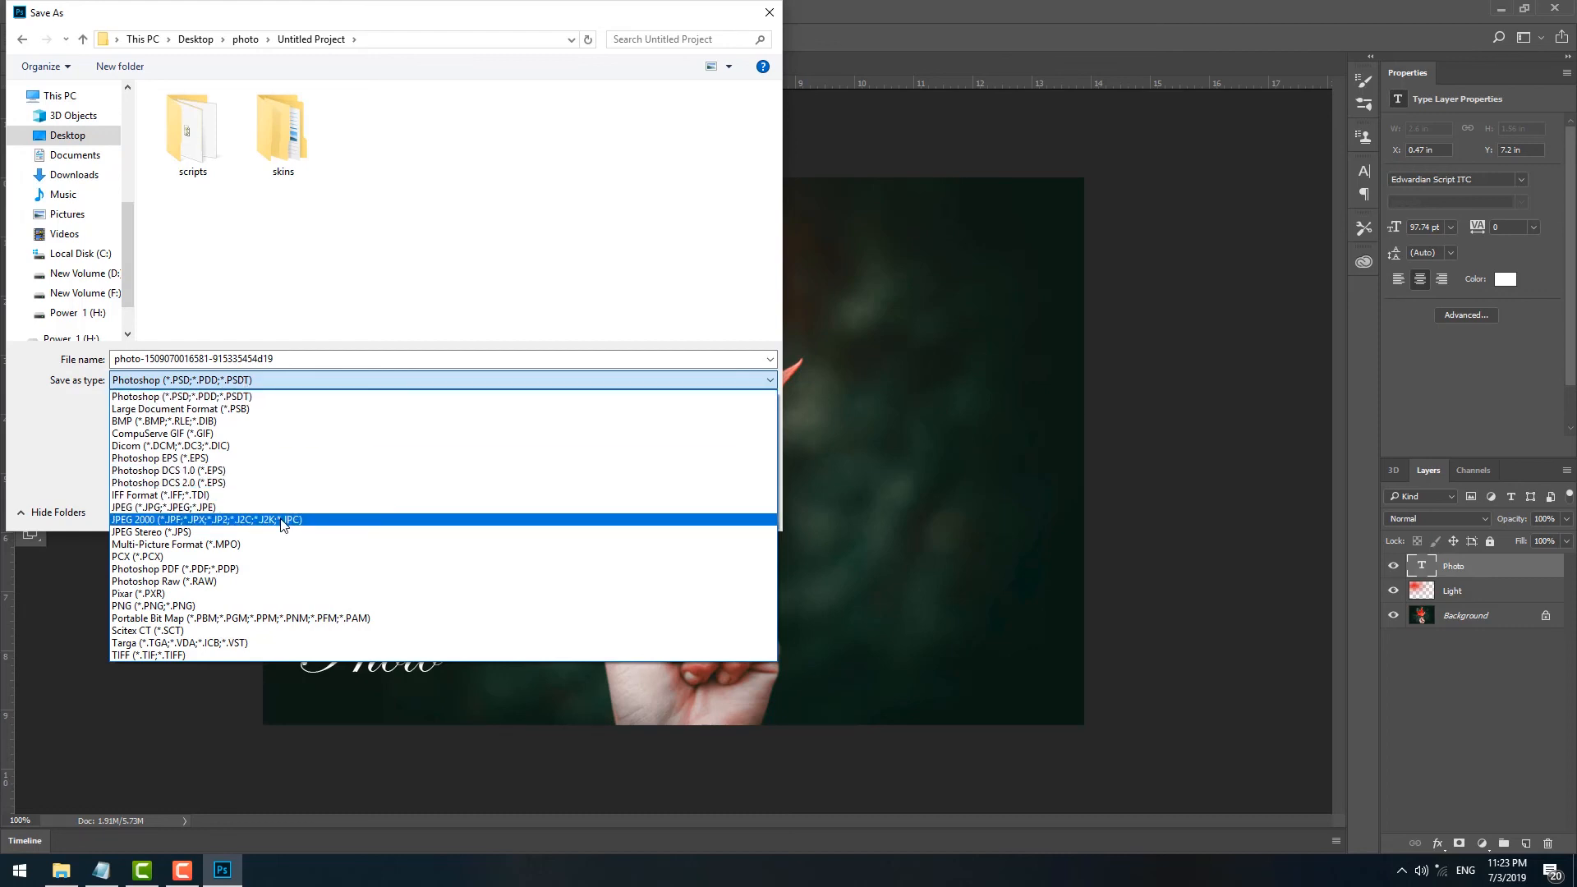
pyautogui.click(174, 379)
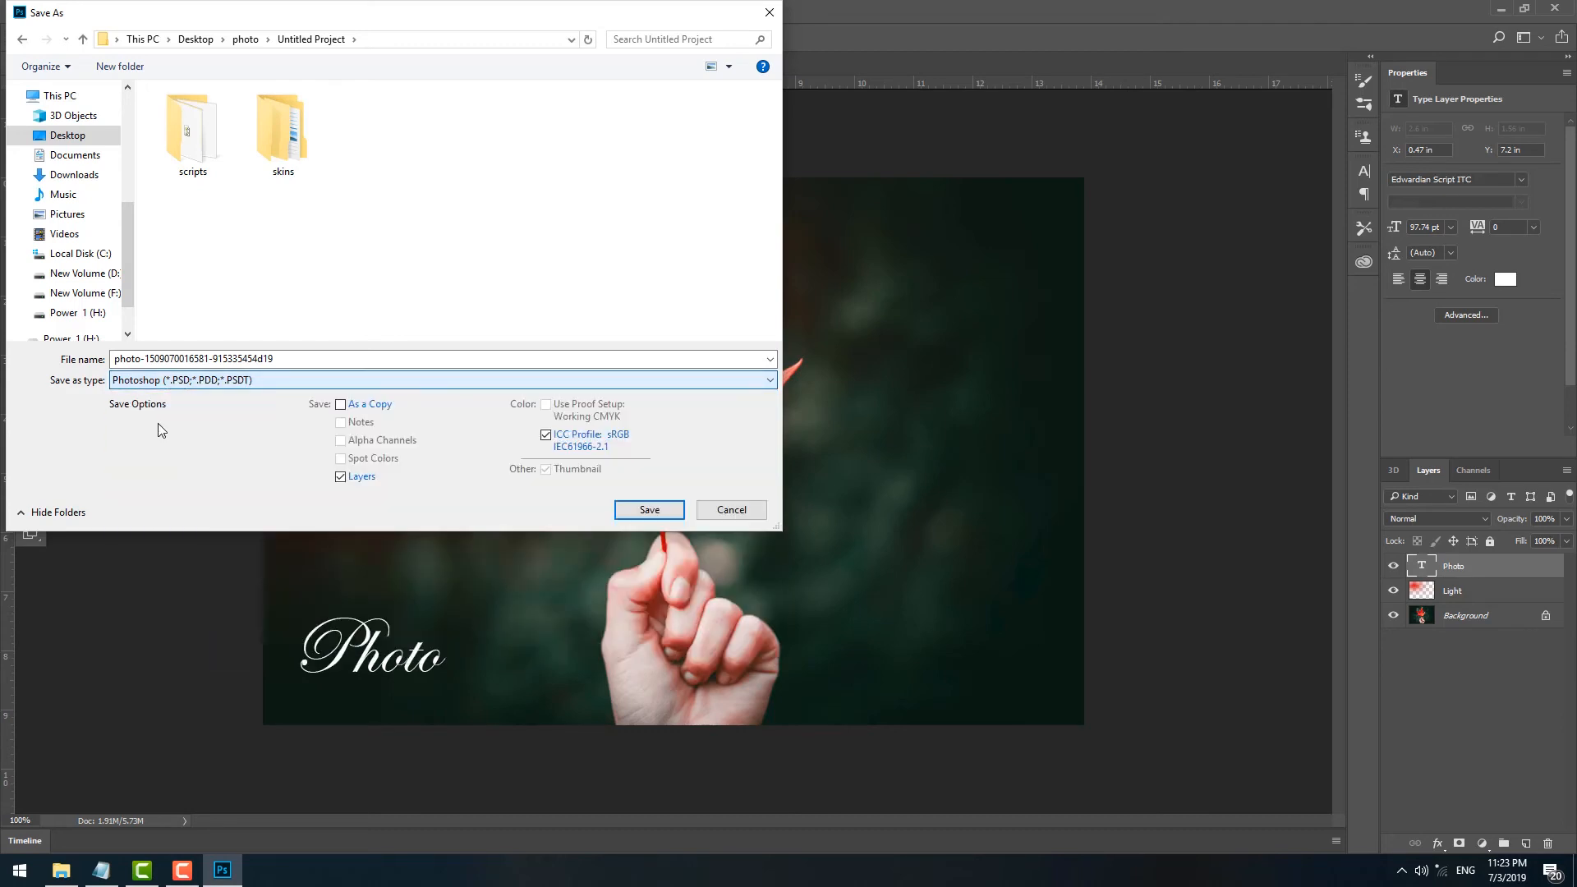
pyautogui.click(164, 380)
pyautogui.click(218, 396)
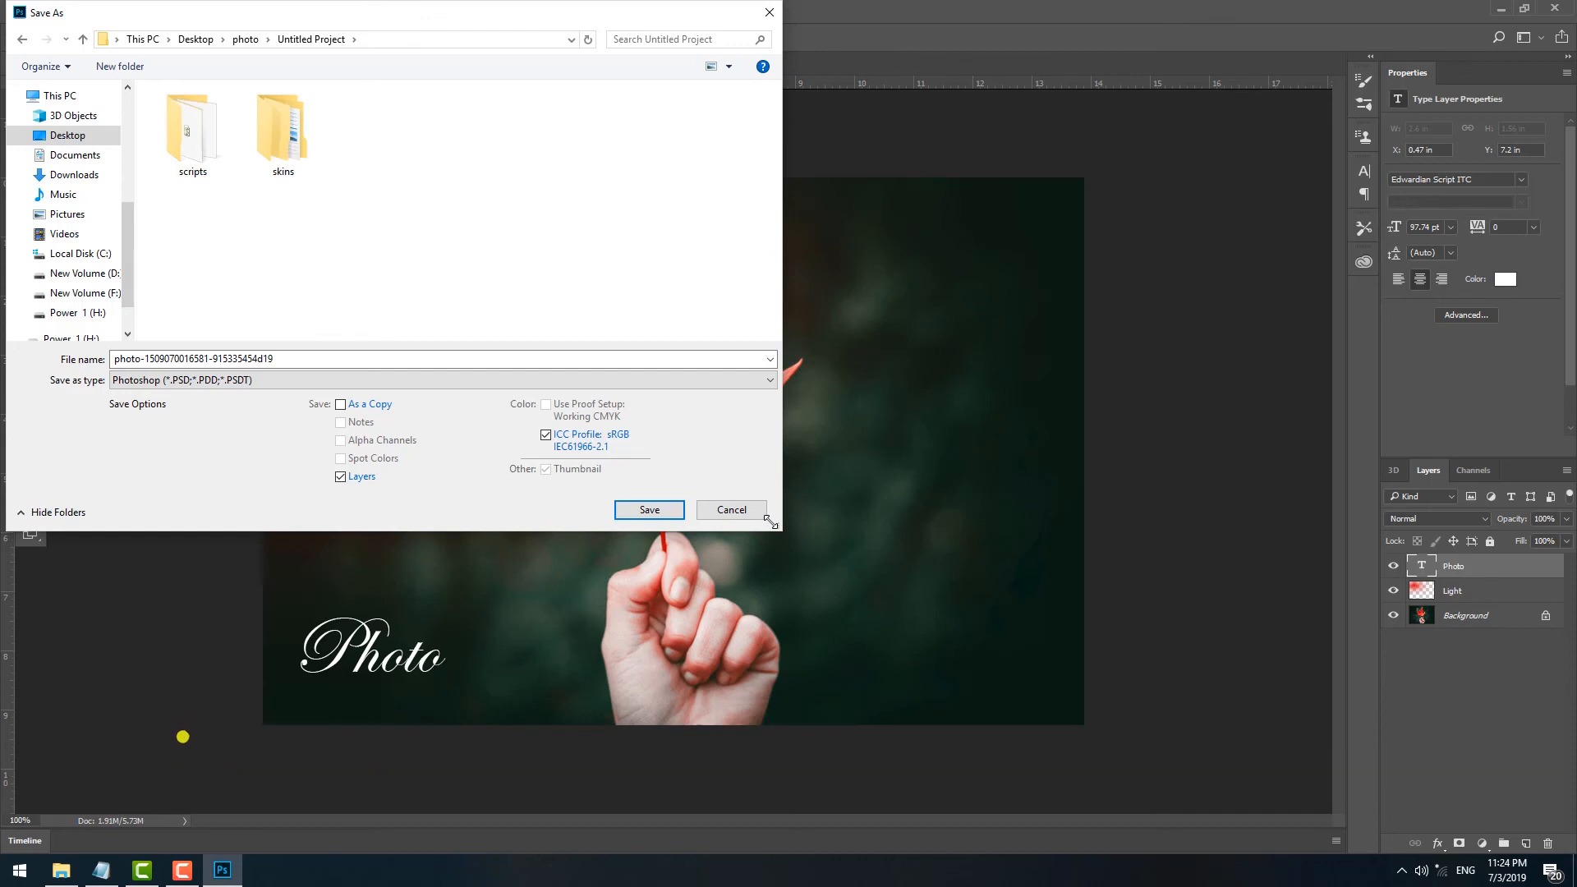
pyautogui.click(394, 380)
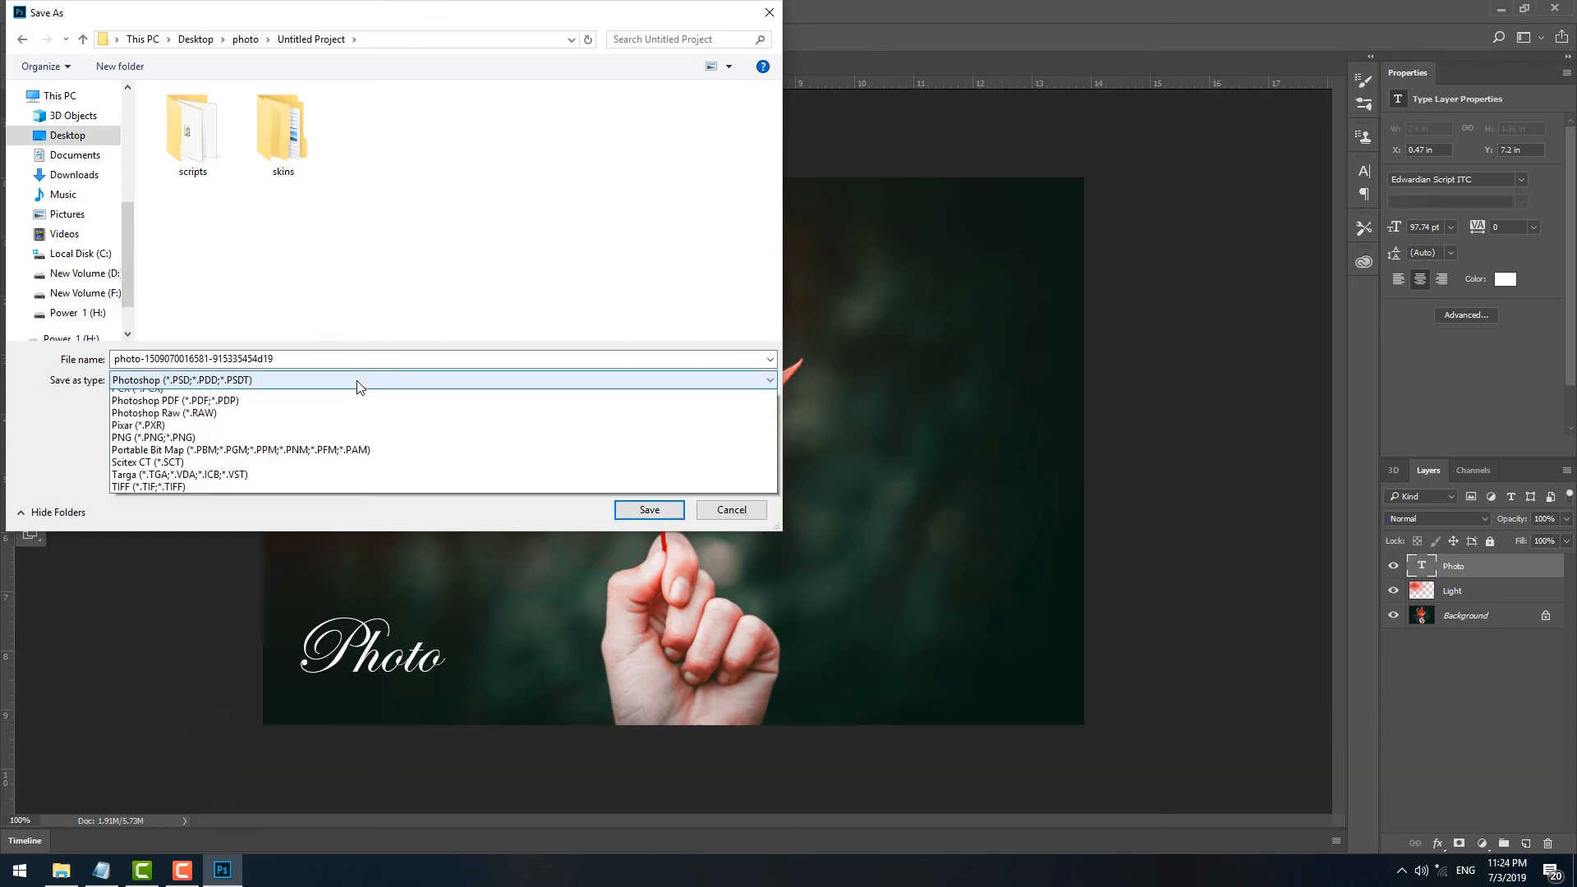
pyautogui.click(306, 507)
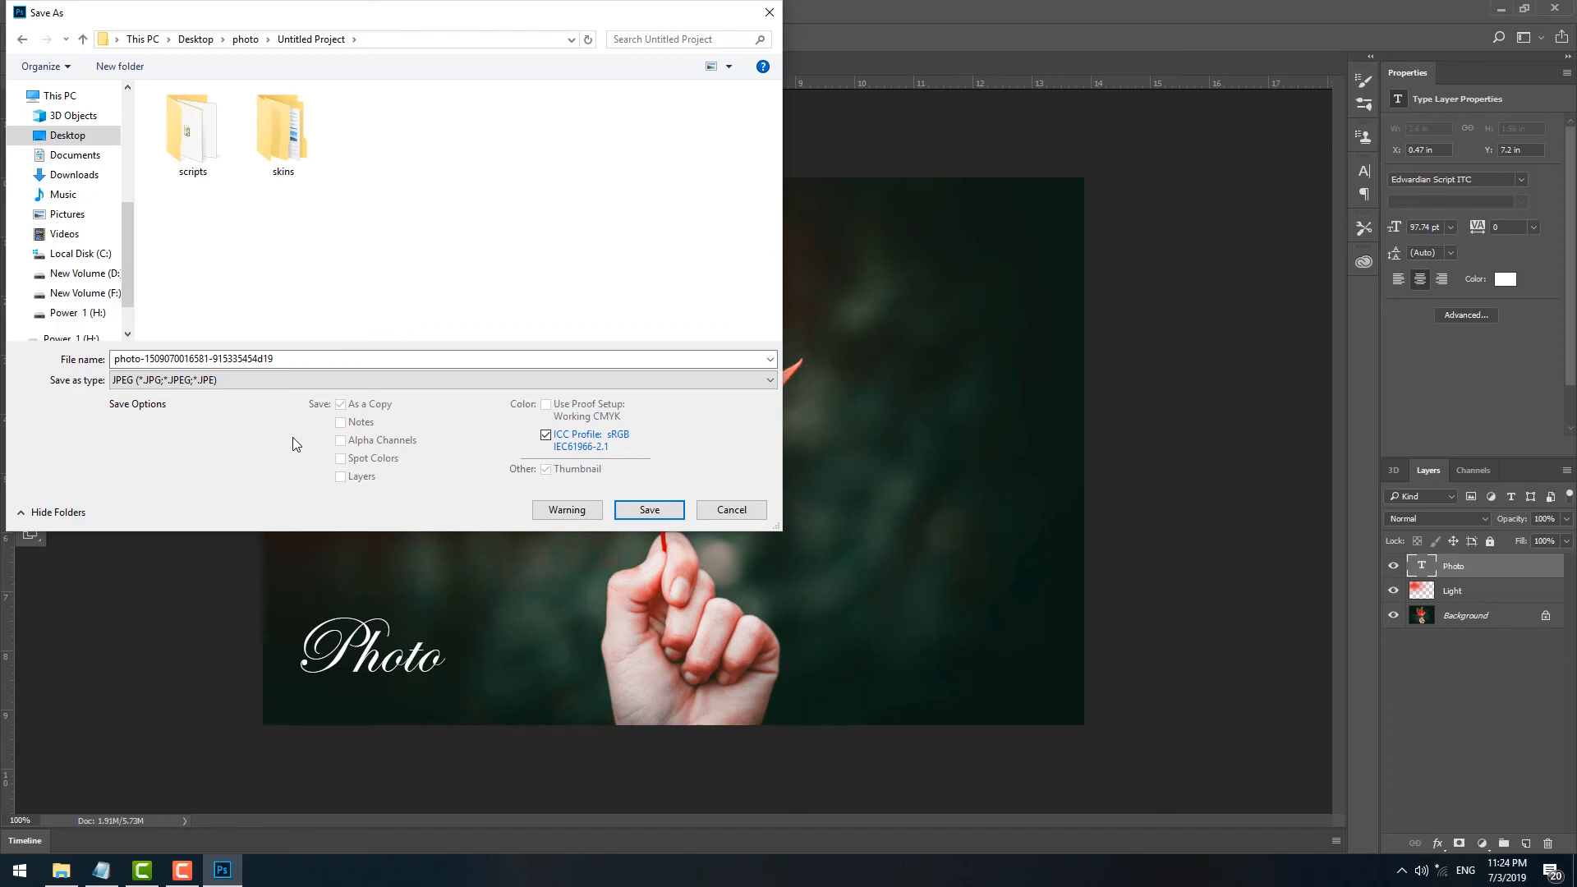
pyautogui.click(225, 378)
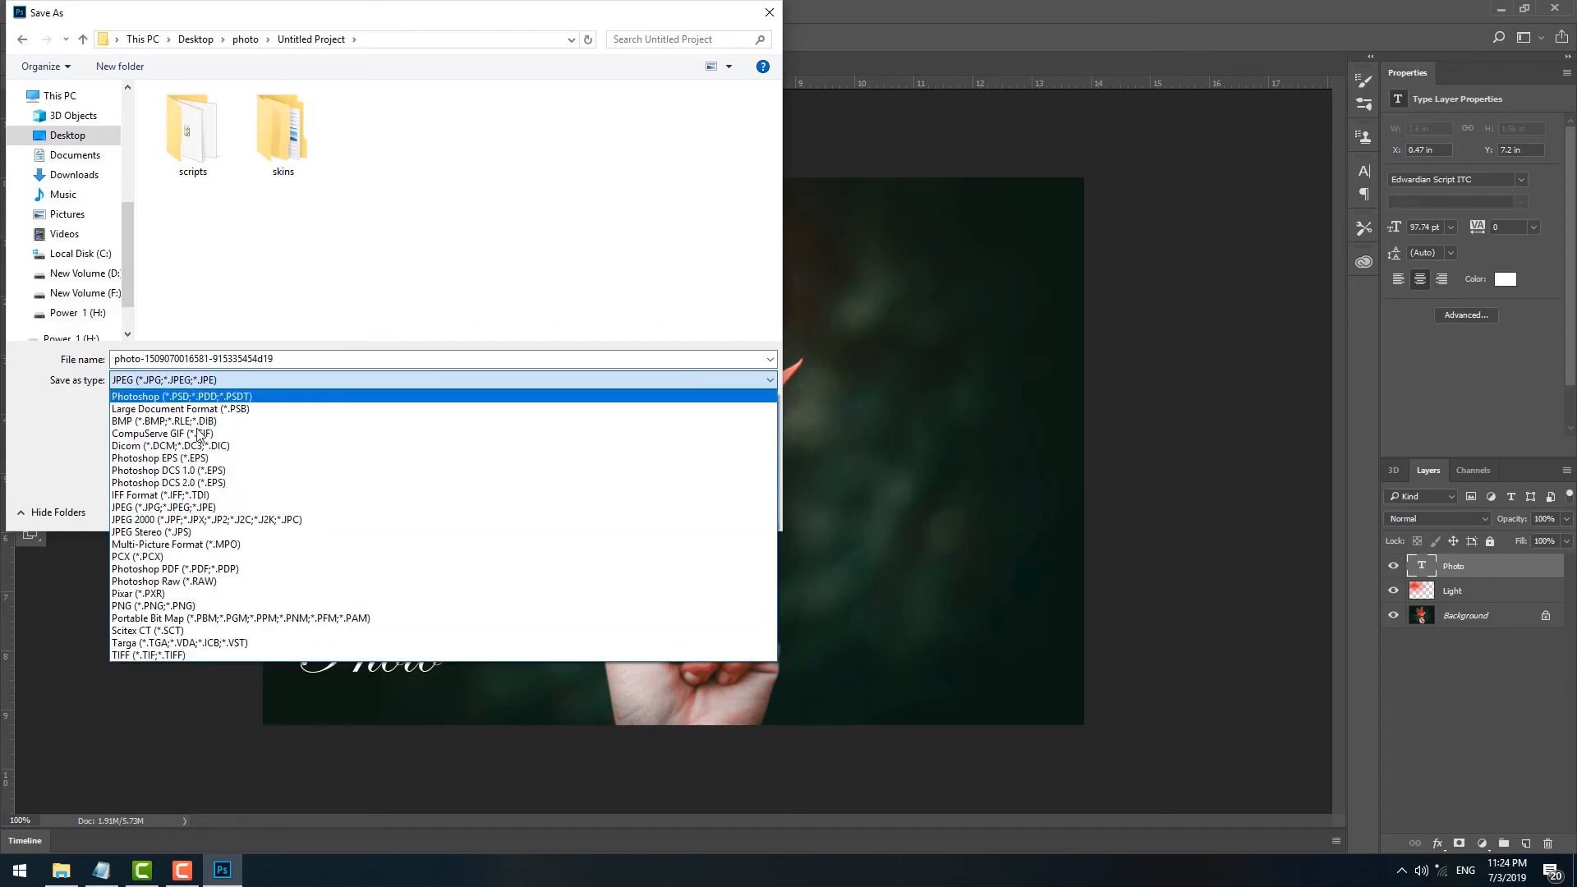
pyautogui.click(157, 605)
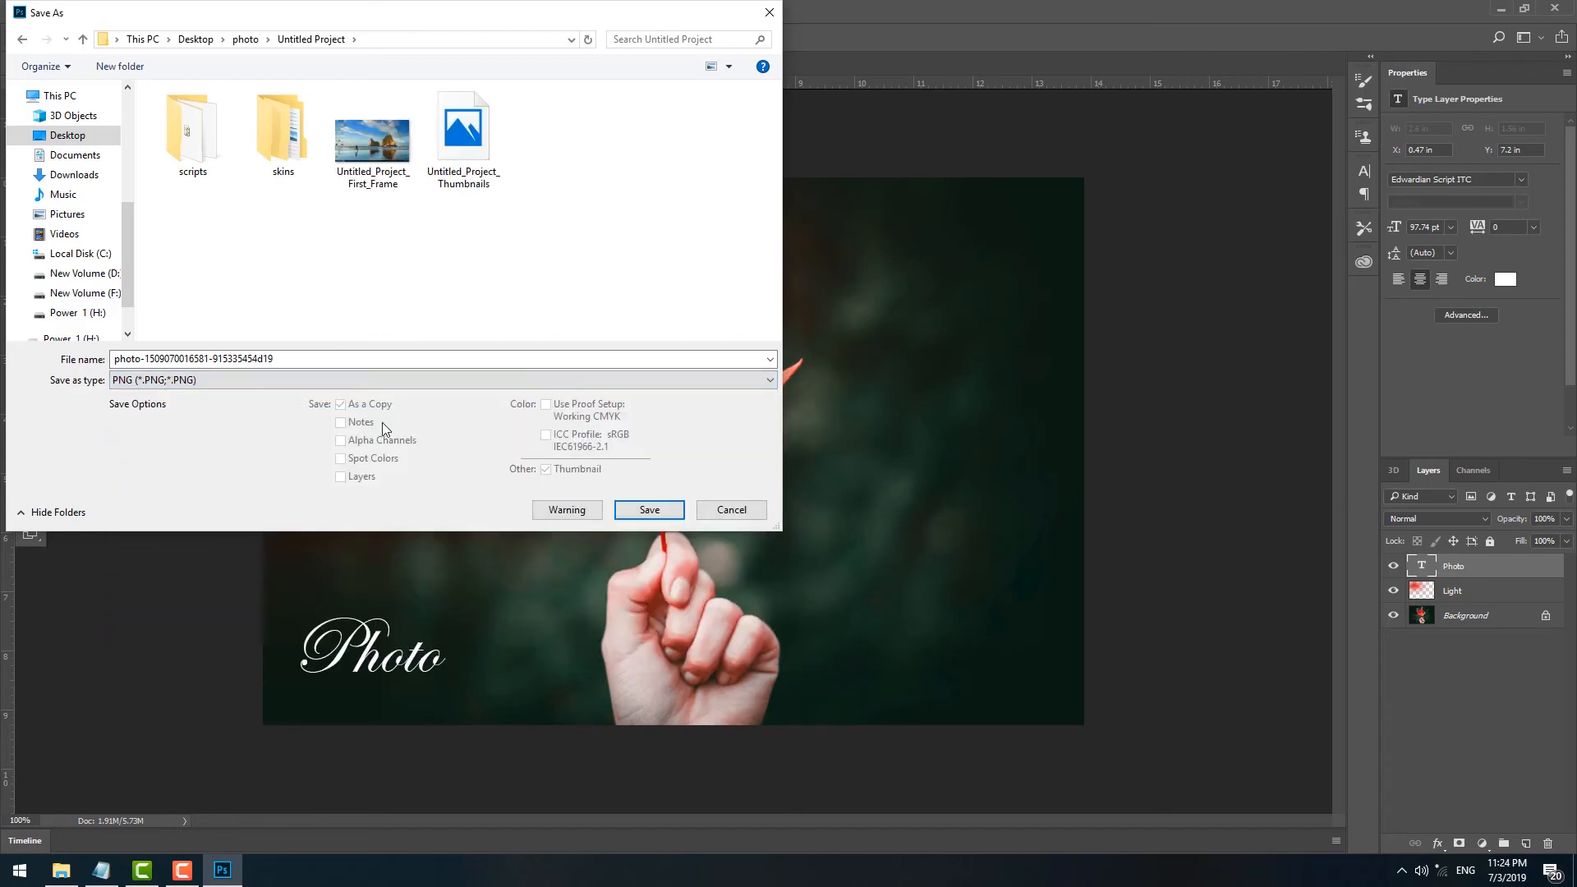
pyautogui.click(732, 514)
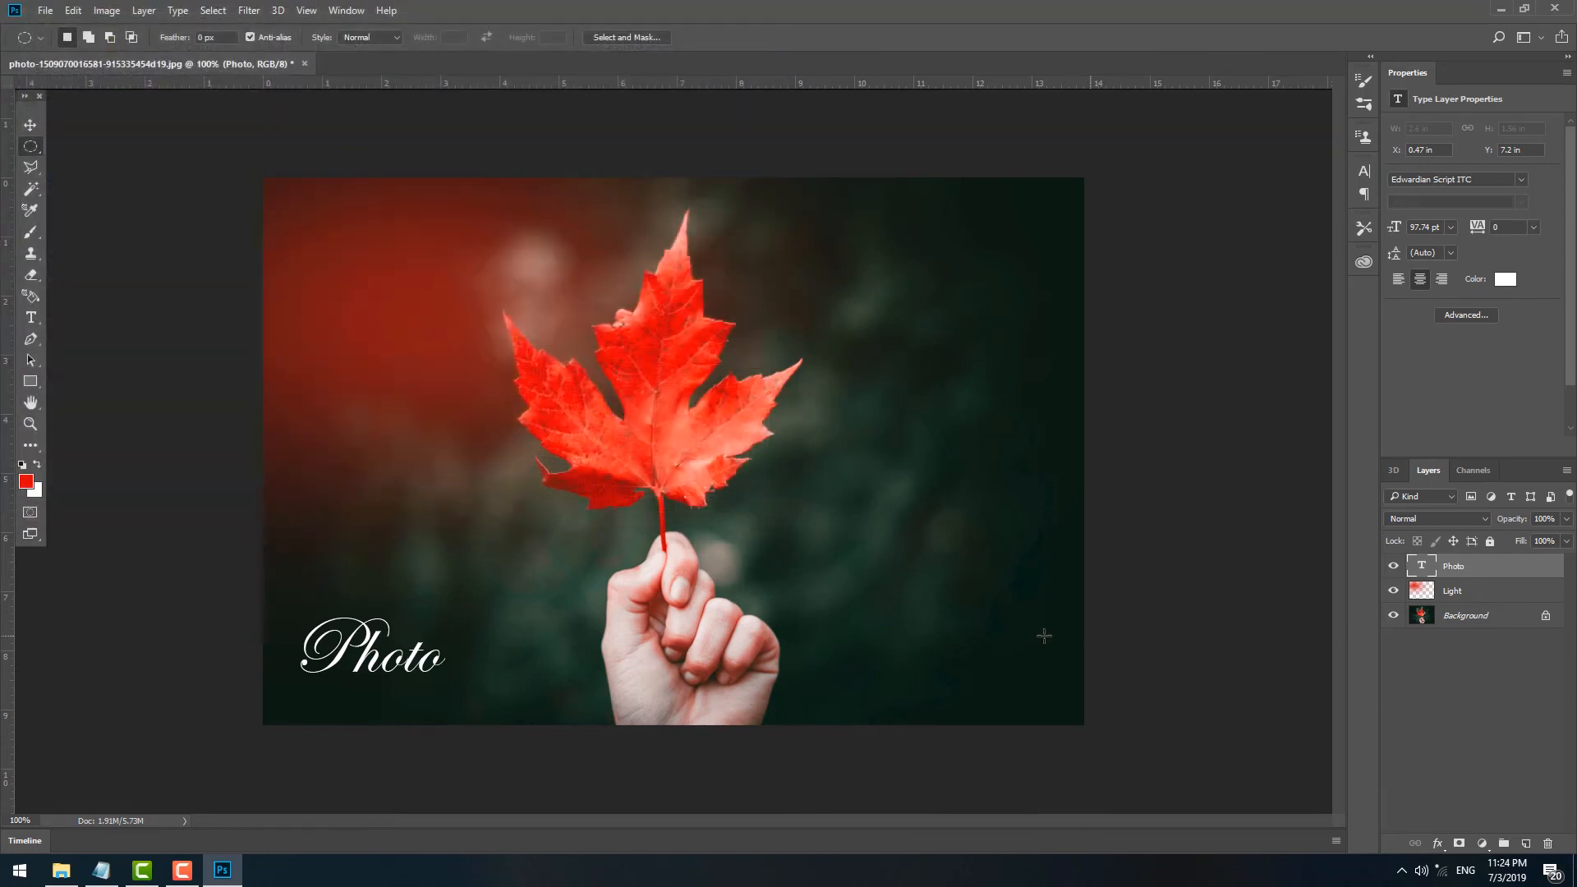
# - Move the Photo text slightly up and to the right, and hide the Light and Background layers
pyautogui.click(30, 128)
pyautogui.moveTo(375, 644); pyautogui.dragTo(424, 602)
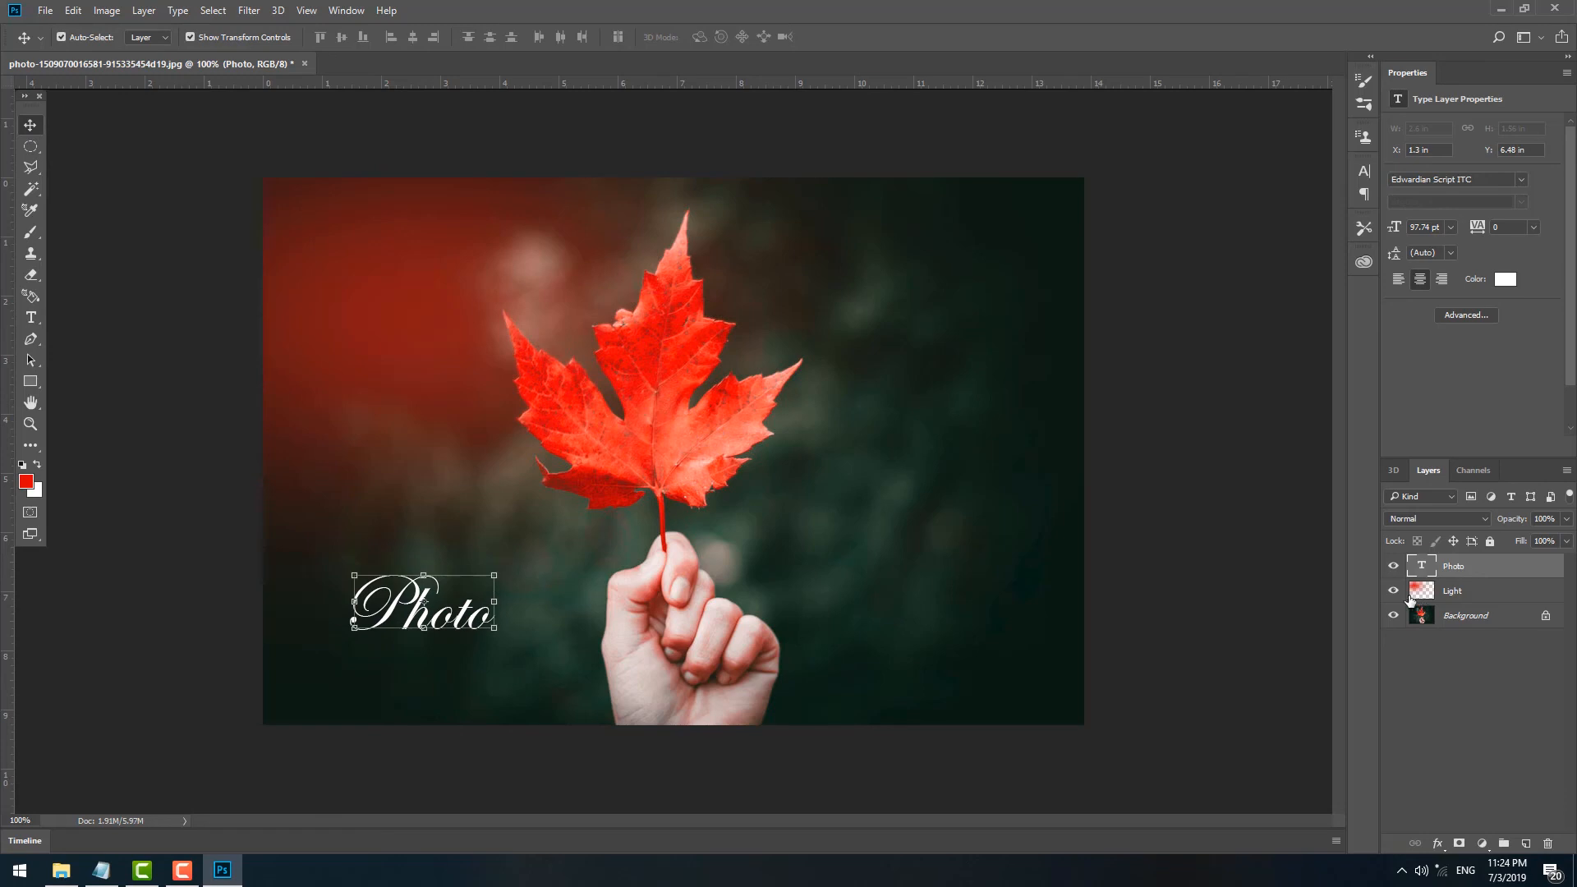
pyautogui.click(1393, 591)
pyautogui.click(1395, 618)
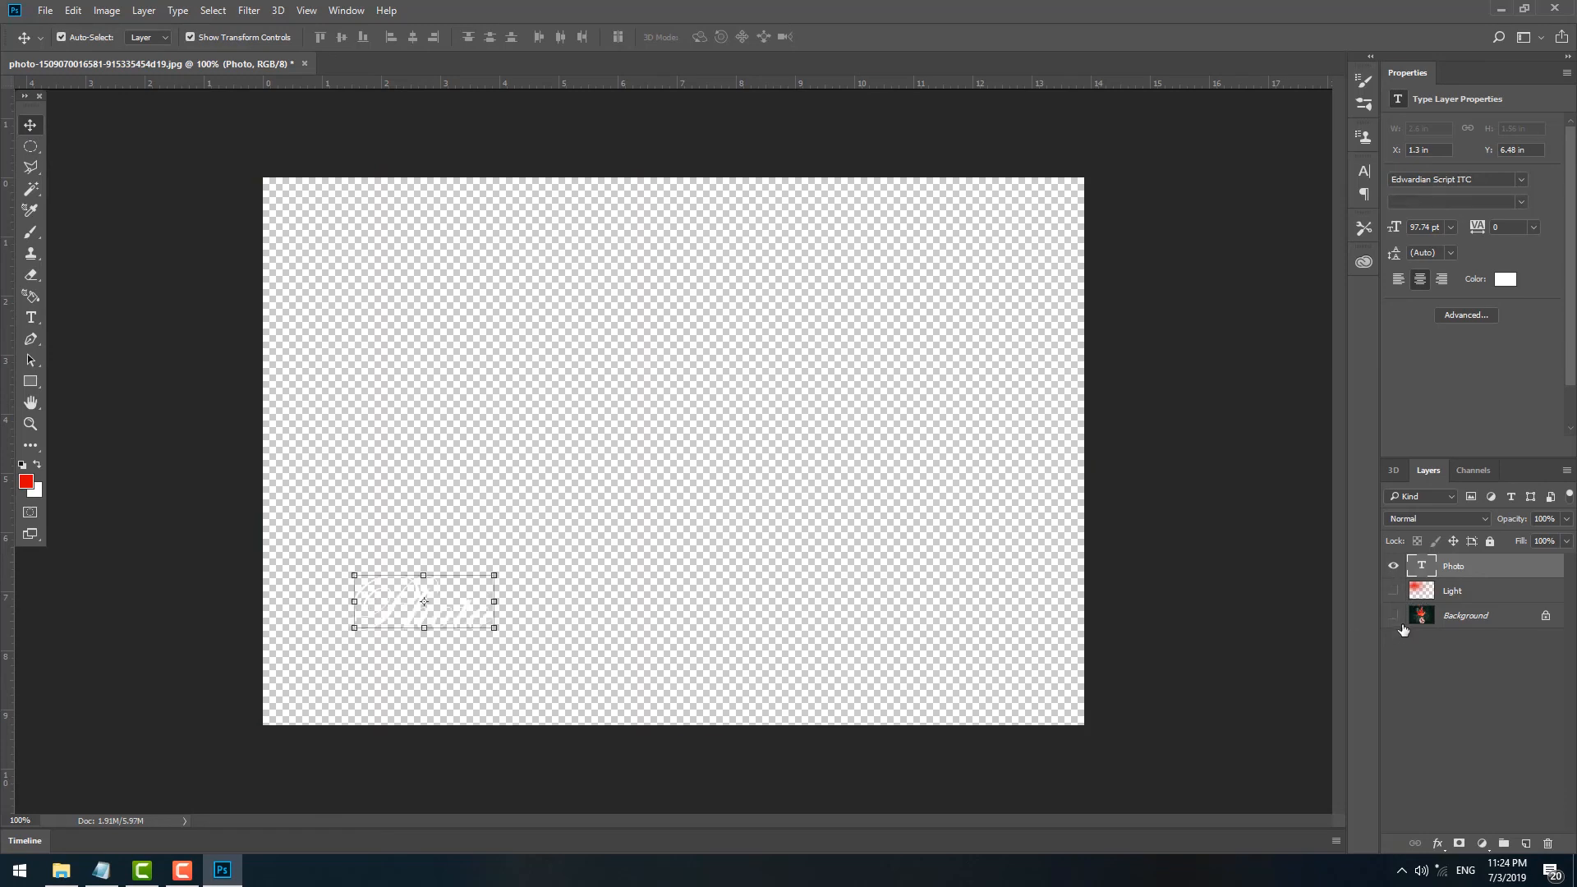
# - Enlarge the Photo text to about 280 pt and centre it on the transparent canvas
pyautogui.moveTo(486, 613); pyautogui.dragTo(989, 341)
pyautogui.press('Return')
pyautogui.moveTo(717, 487); pyautogui.dragTo(631, 505)
pyautogui.click(45, 10)
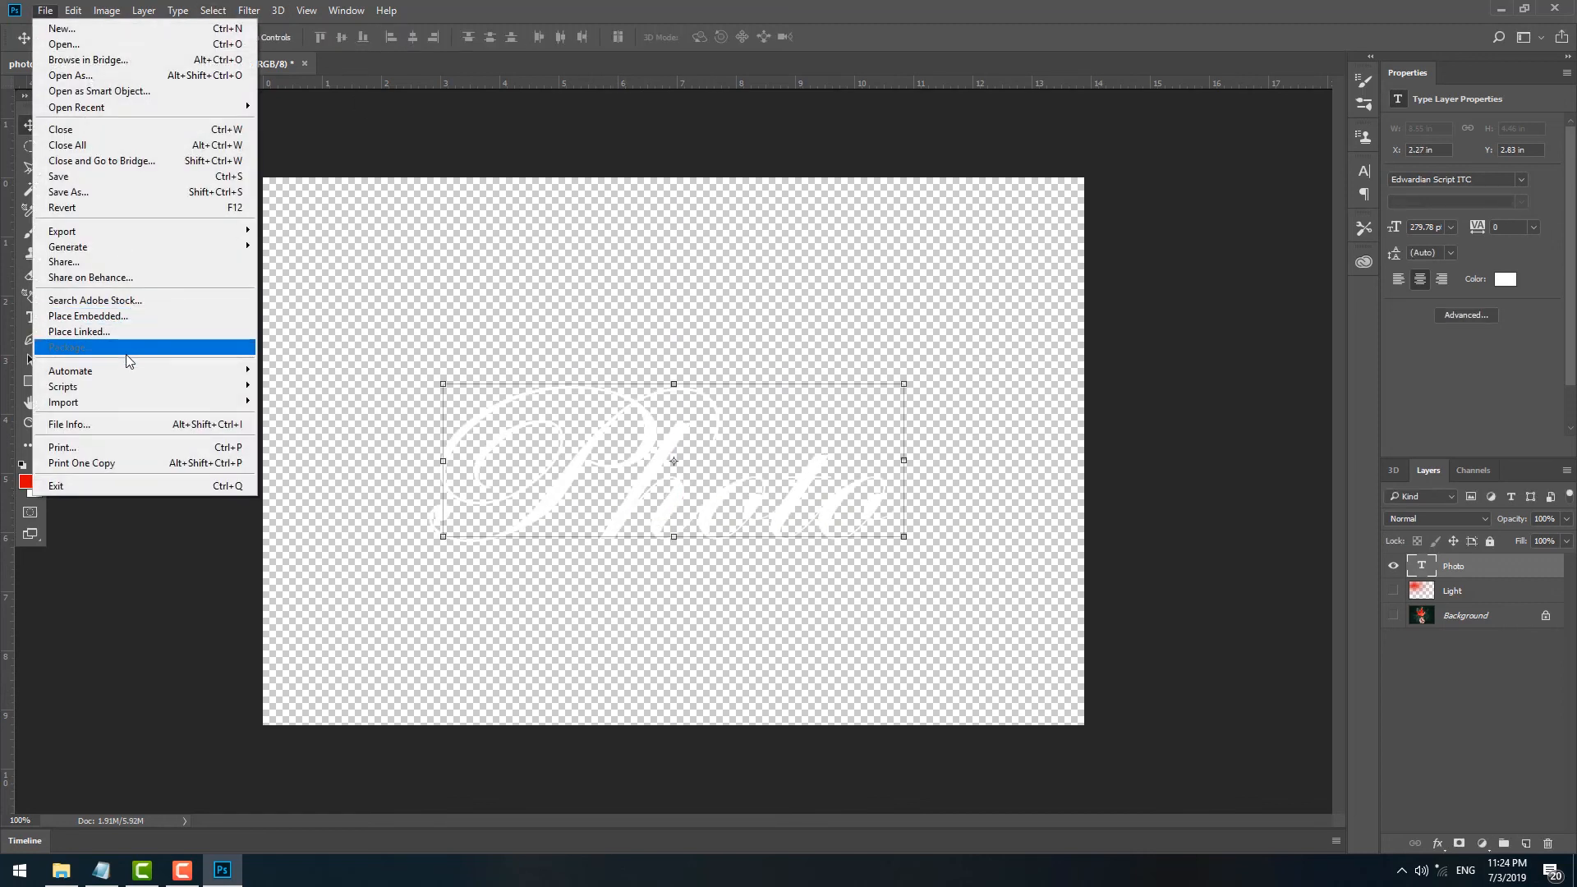
pyautogui.click(653, 552)
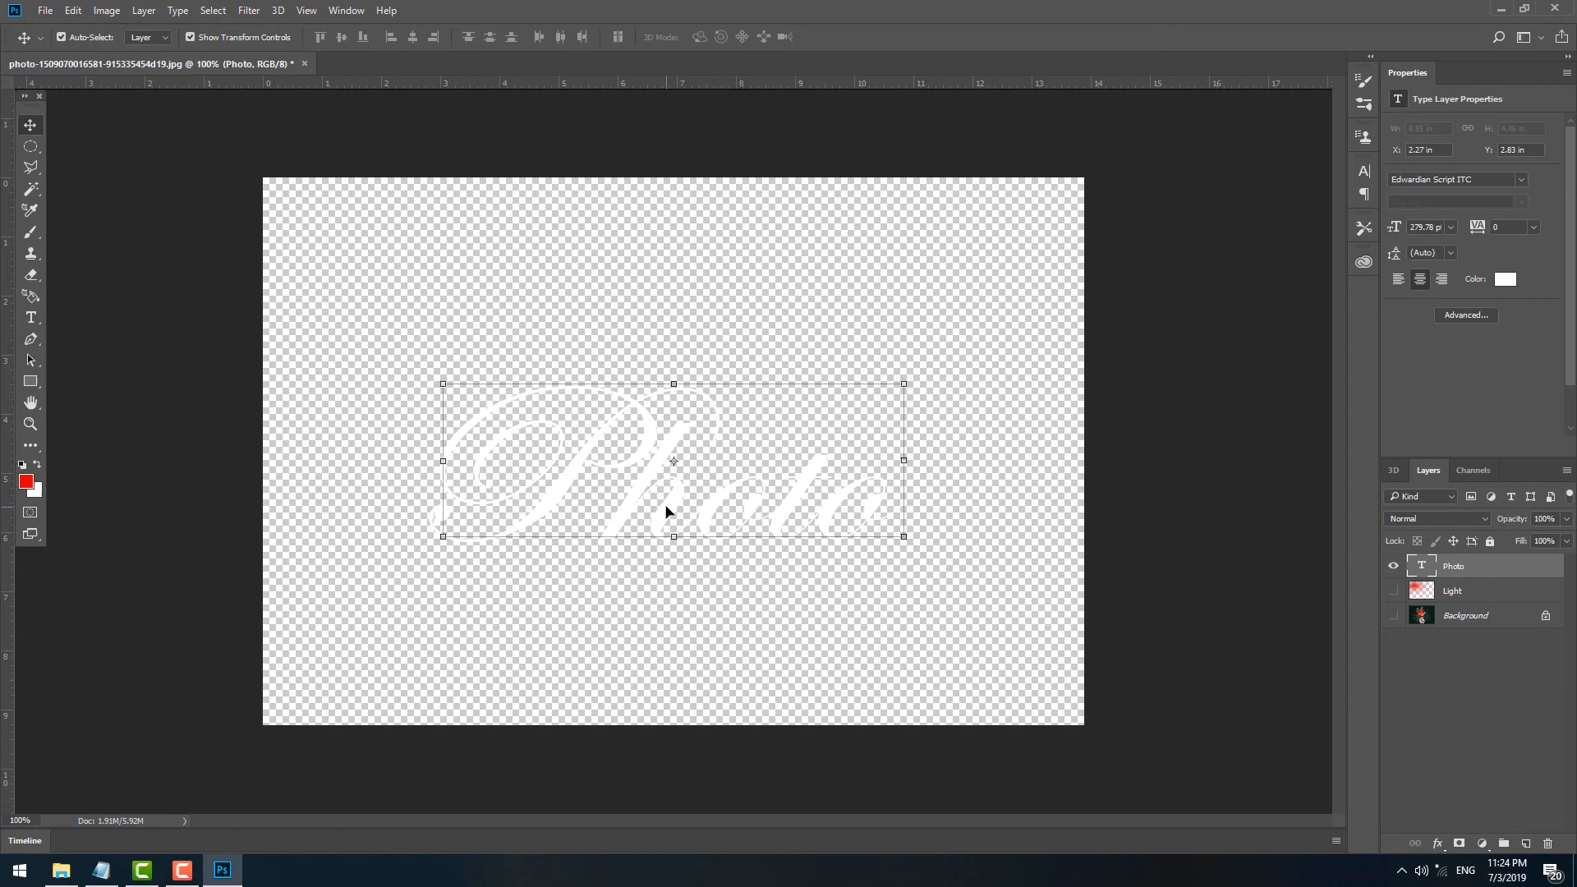
# - Show the Light and Background layers again and move the Photo text down over the hand, to a Y position of about 5 in
pyautogui.moveTo(670, 512)
pyautogui.mouseDown()
pyautogui.moveTo(718, 493)
pyautogui.moveTo(659, 511)
pyautogui.mouseUp()
pyautogui.moveTo(1394, 590); pyautogui.dragTo(1451, 736)
pyautogui.moveTo(645, 491); pyautogui.dragTo(645, 621)
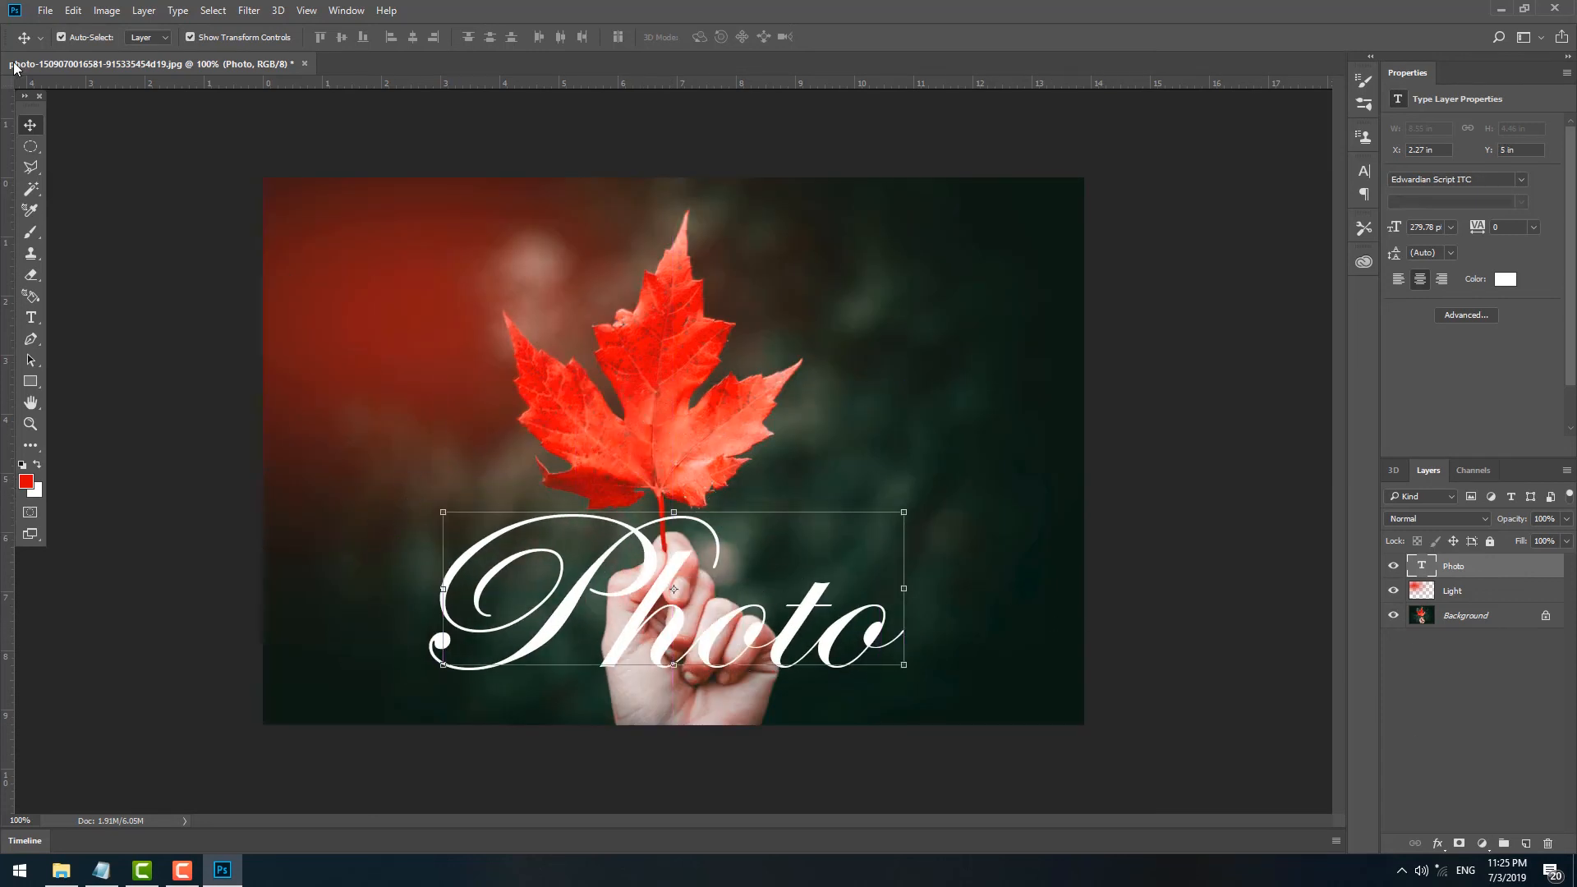
# - Set up saving the document in the photo folder as a JPEG named "new photo"
pyautogui.click(39, 13)
pyautogui.click(89, 178)
pyautogui.click(197, 380)
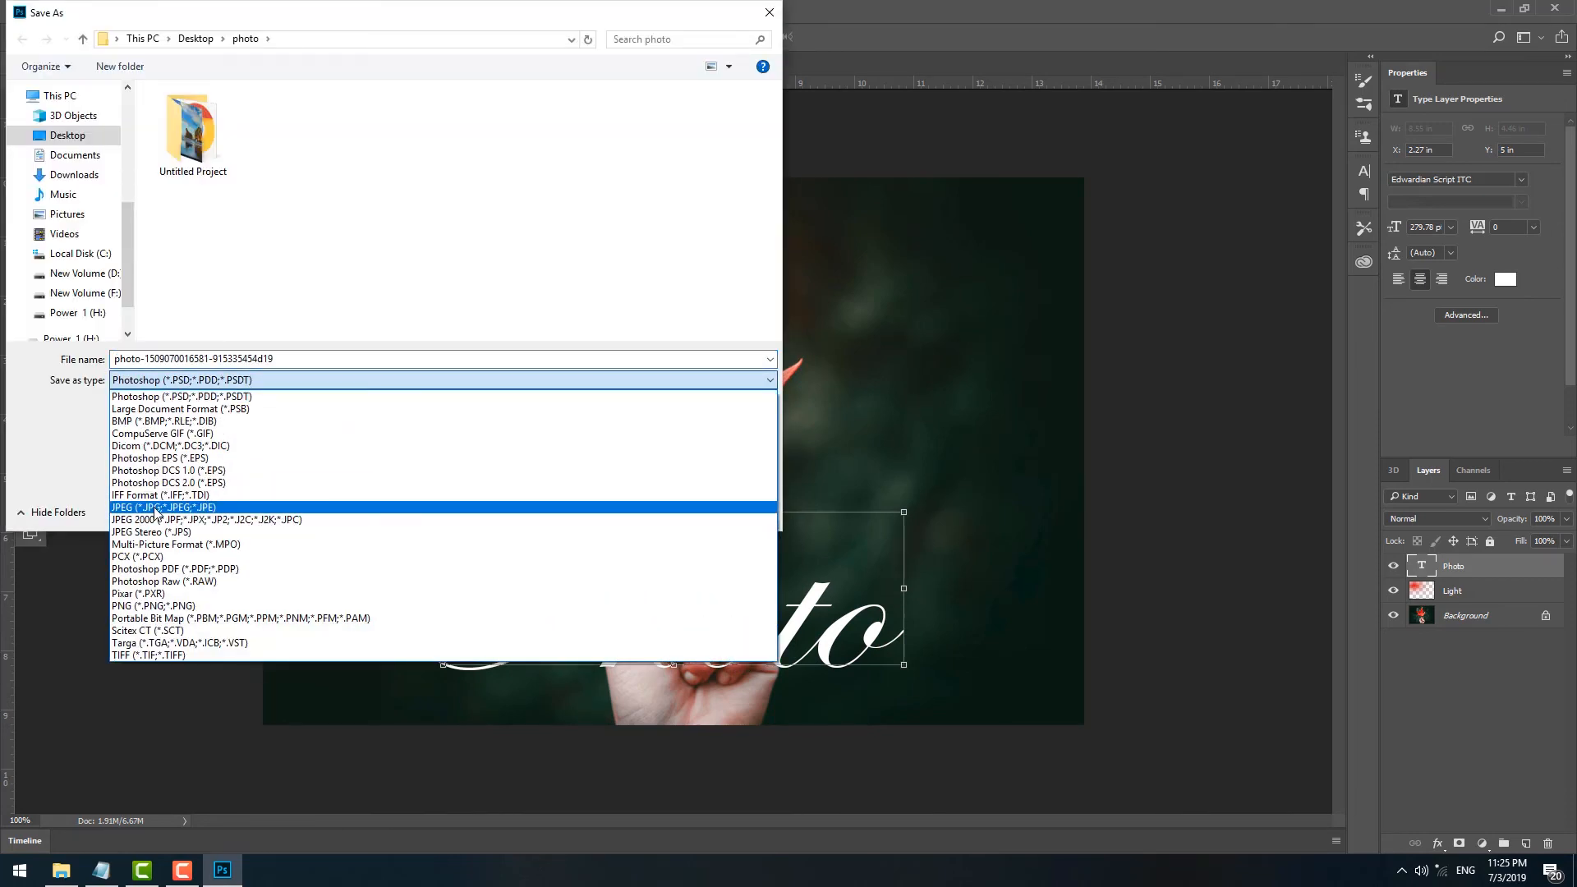
pyautogui.click(156, 508)
pyautogui.doubleClick(317, 359)
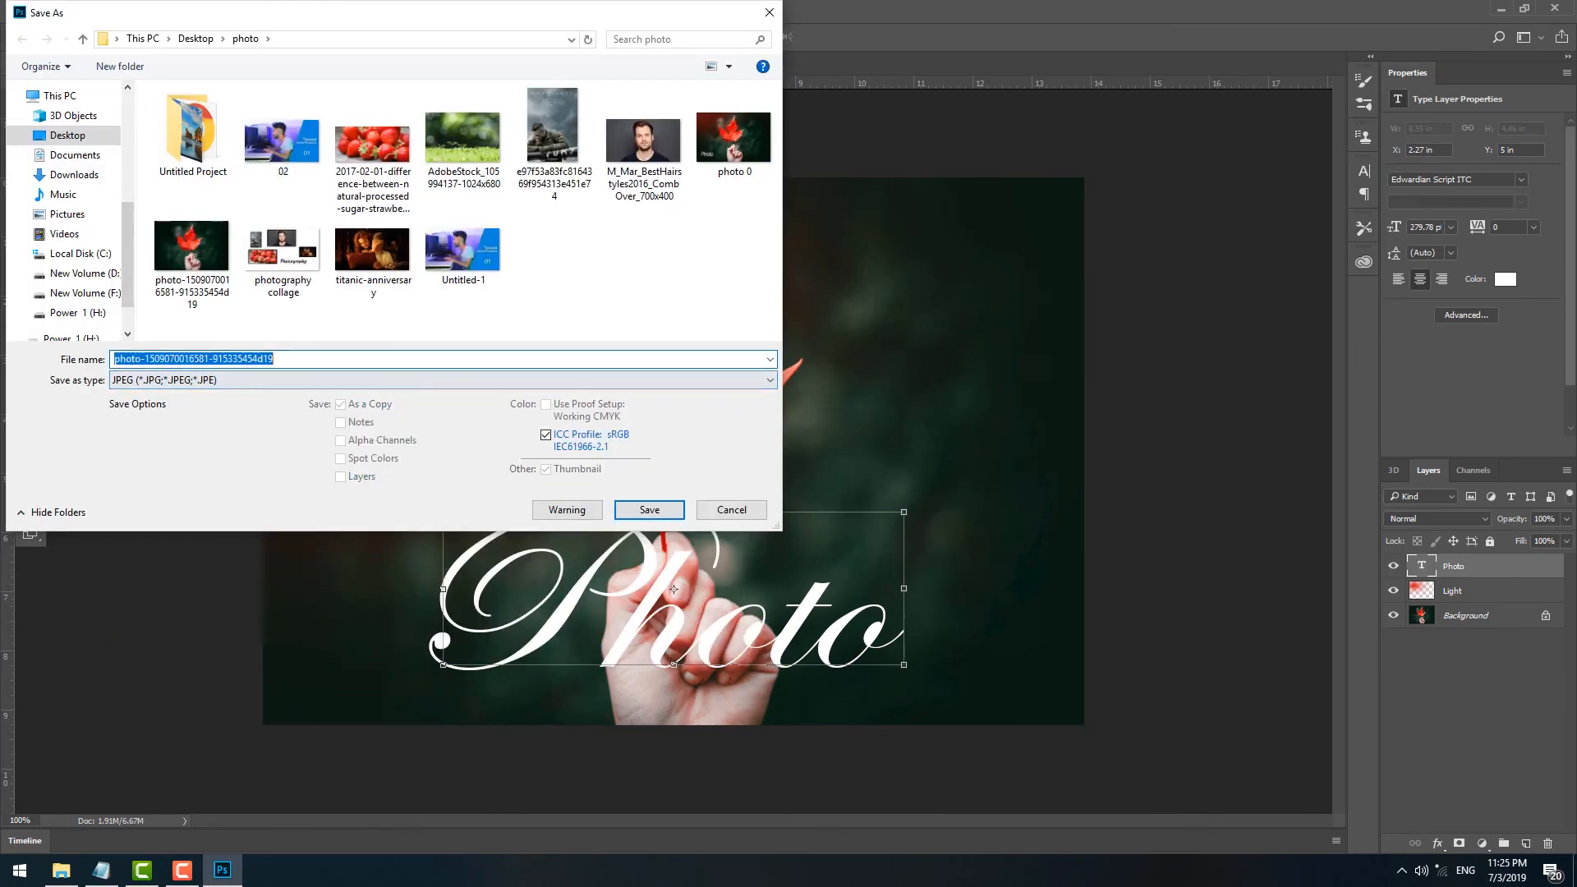
pyautogui.write('new pho')
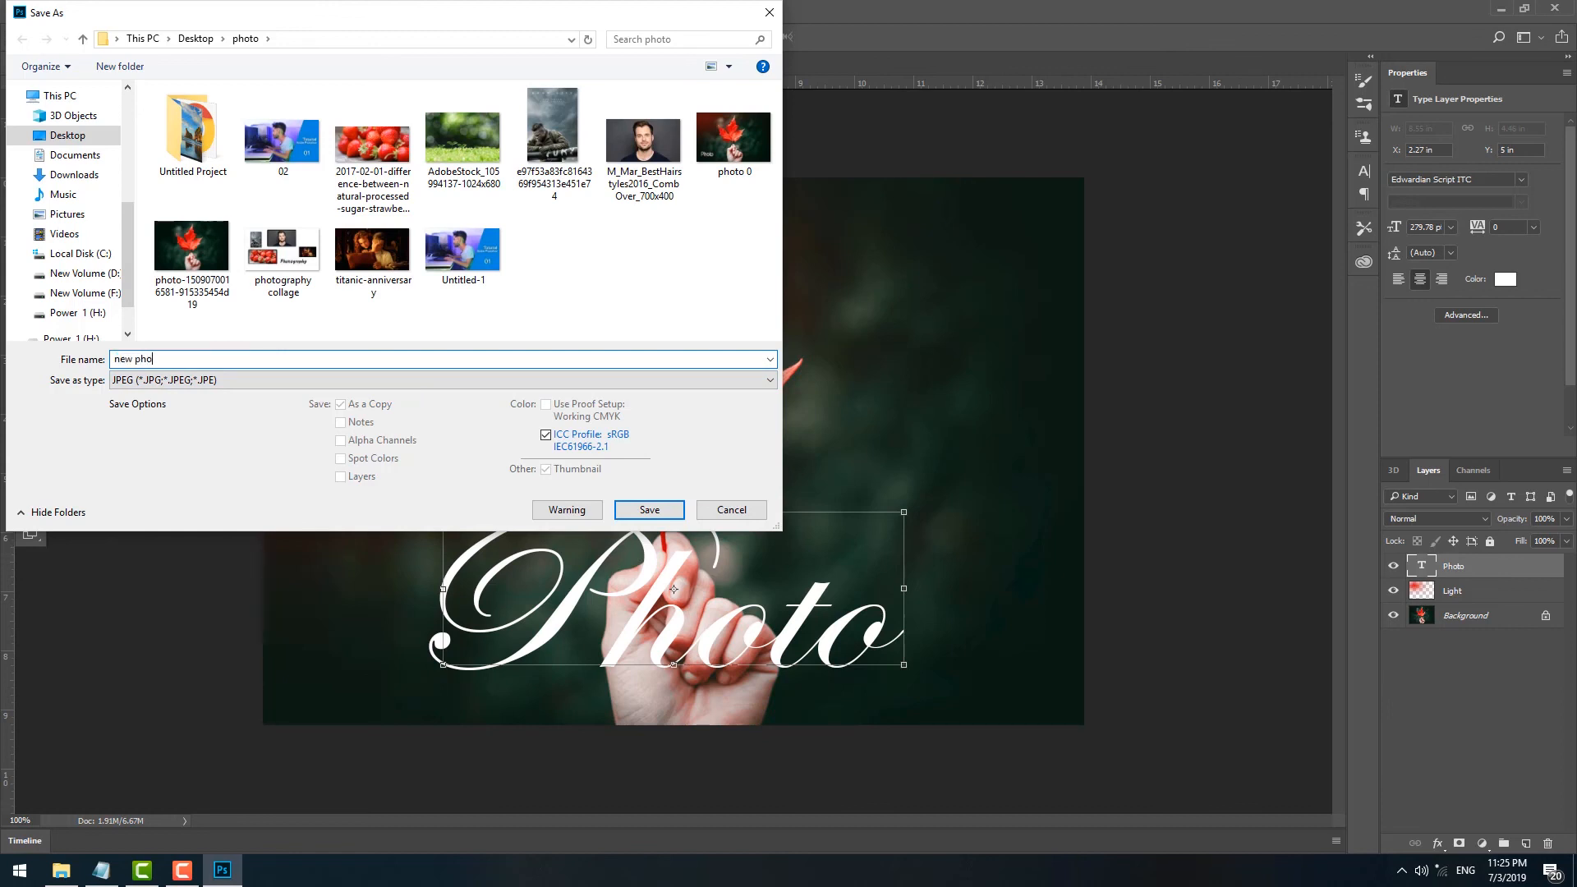
pyautogui.write('to')
# - Save the JPEG at quality 12 (Maximum) with the Baseline ("Standard") format option
pyautogui.click(648, 509)
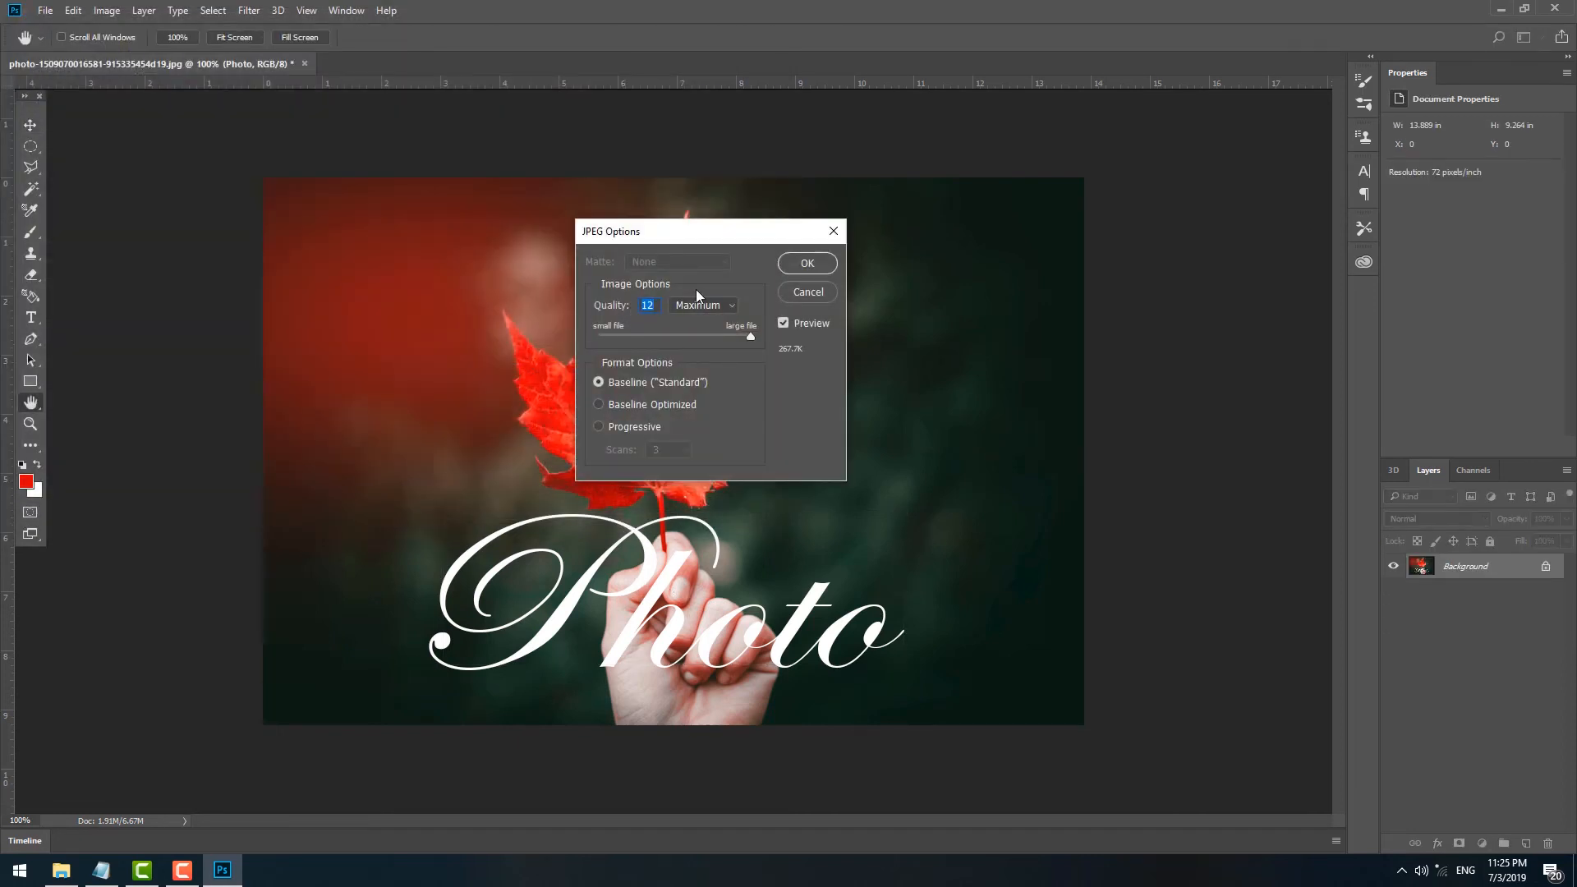
pyautogui.moveTo(709, 335); pyautogui.dragTo(624, 337)
pyautogui.click(808, 262)
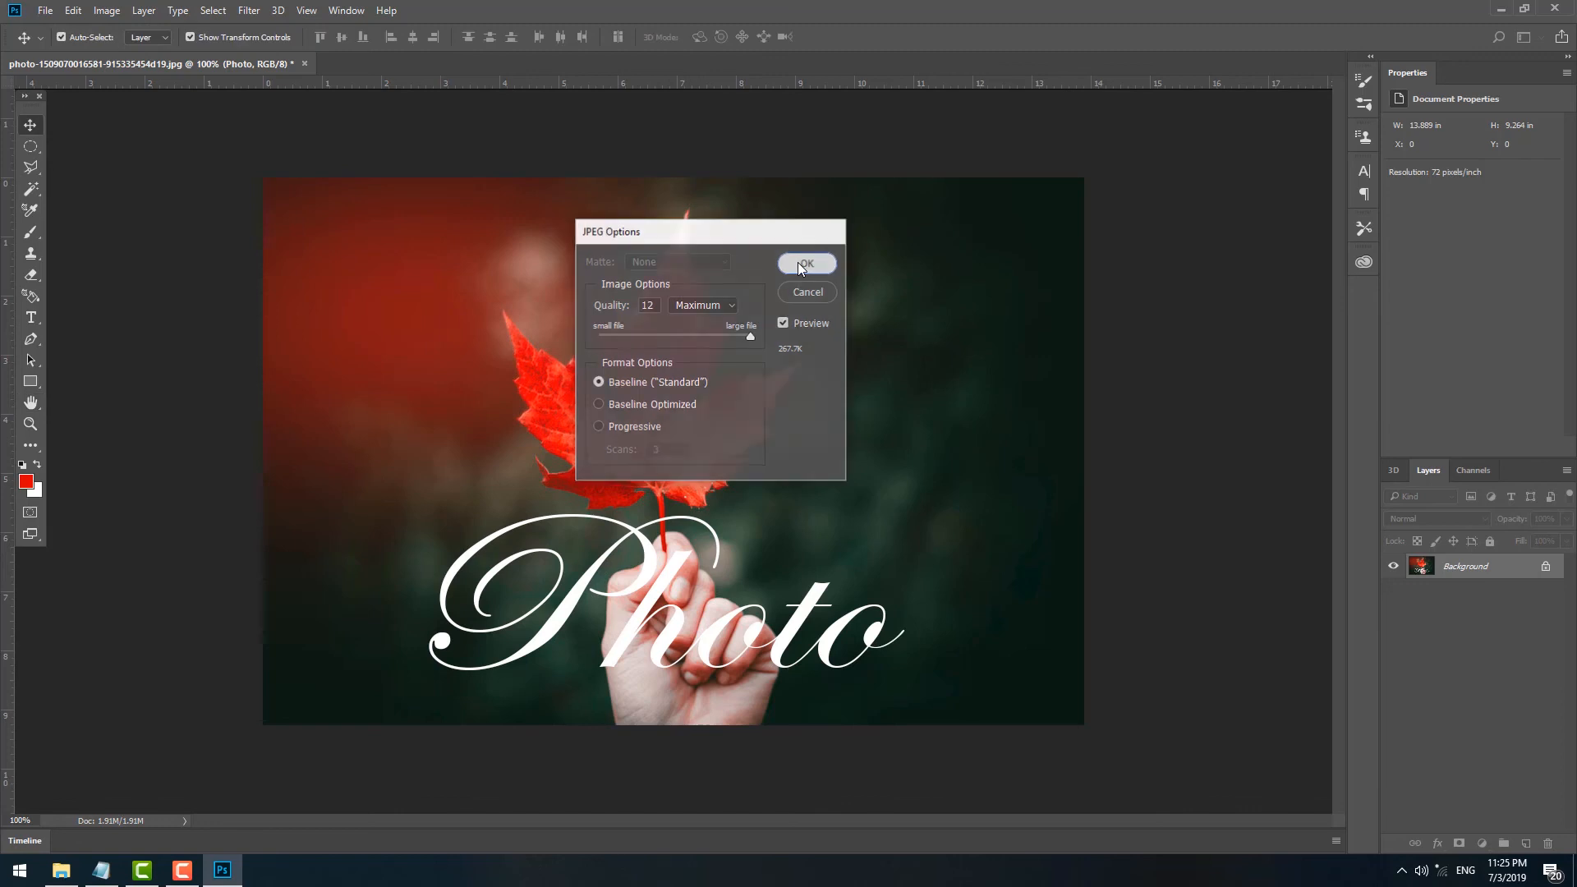